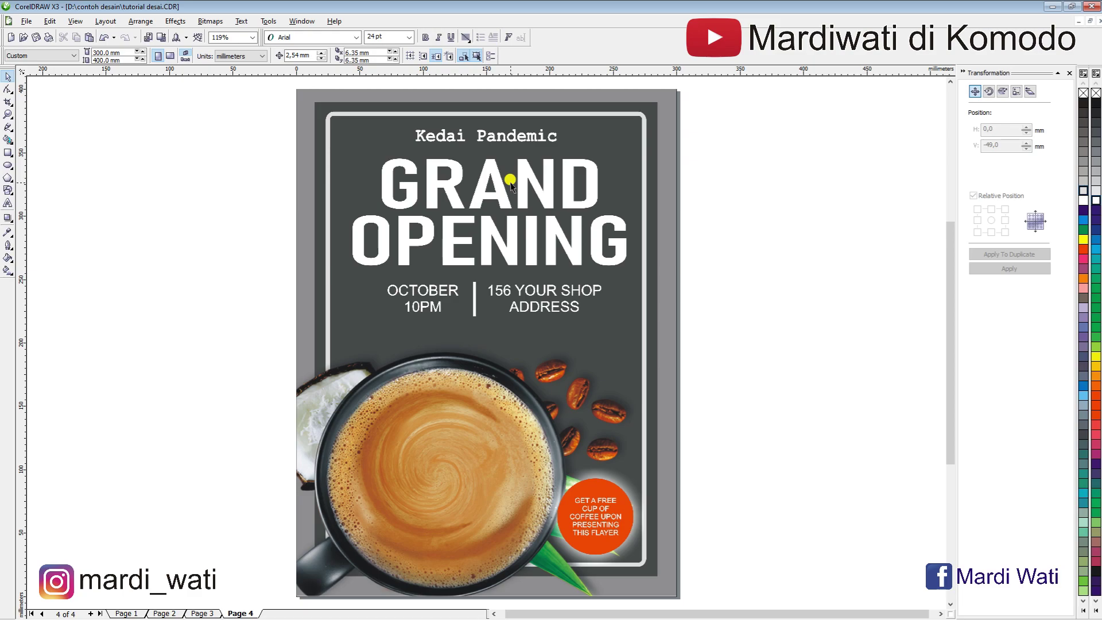
Step: Add a fifth page, and on page 4 move the finished flyer image onto the pasteboard left of the page
click(90, 613)
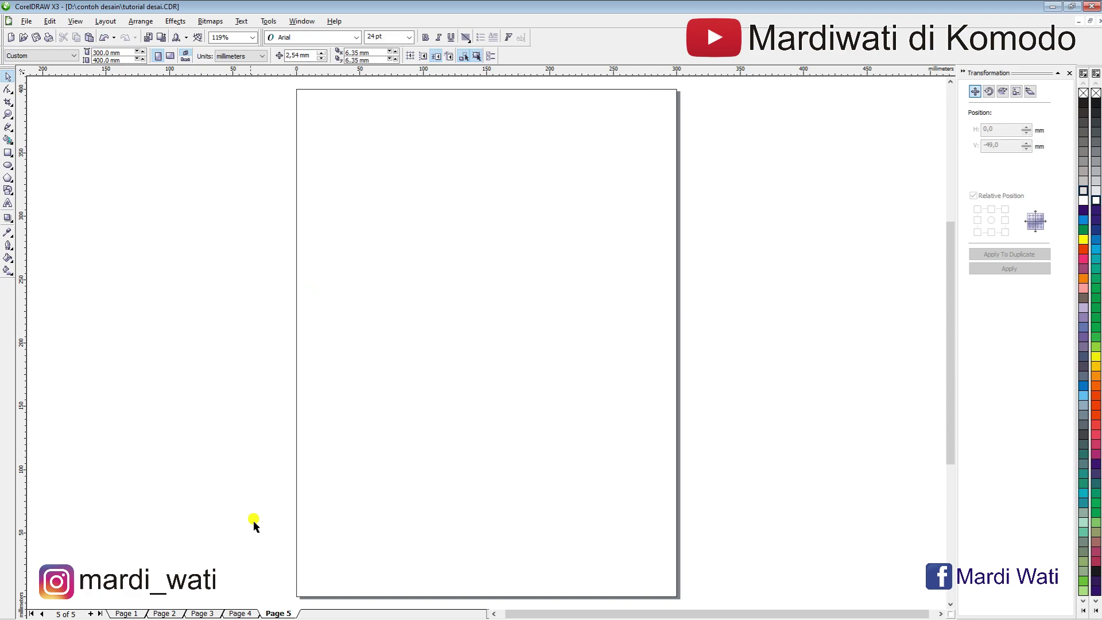
click(244, 613)
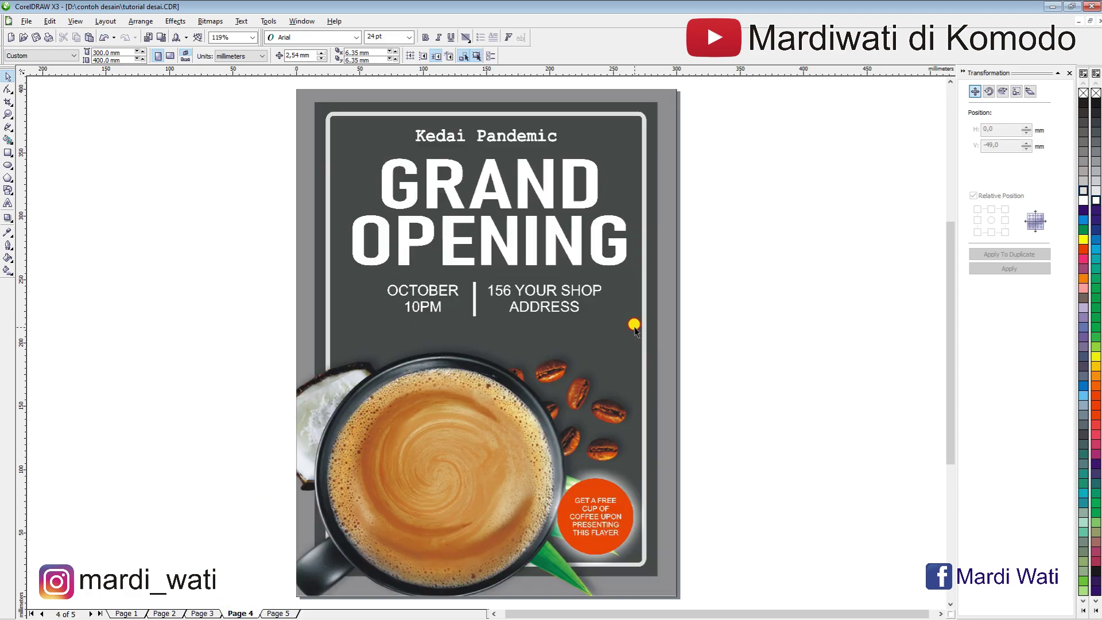
click(634, 322)
click(777, 315)
click(656, 286)
drag(648, 279, 239, 288)
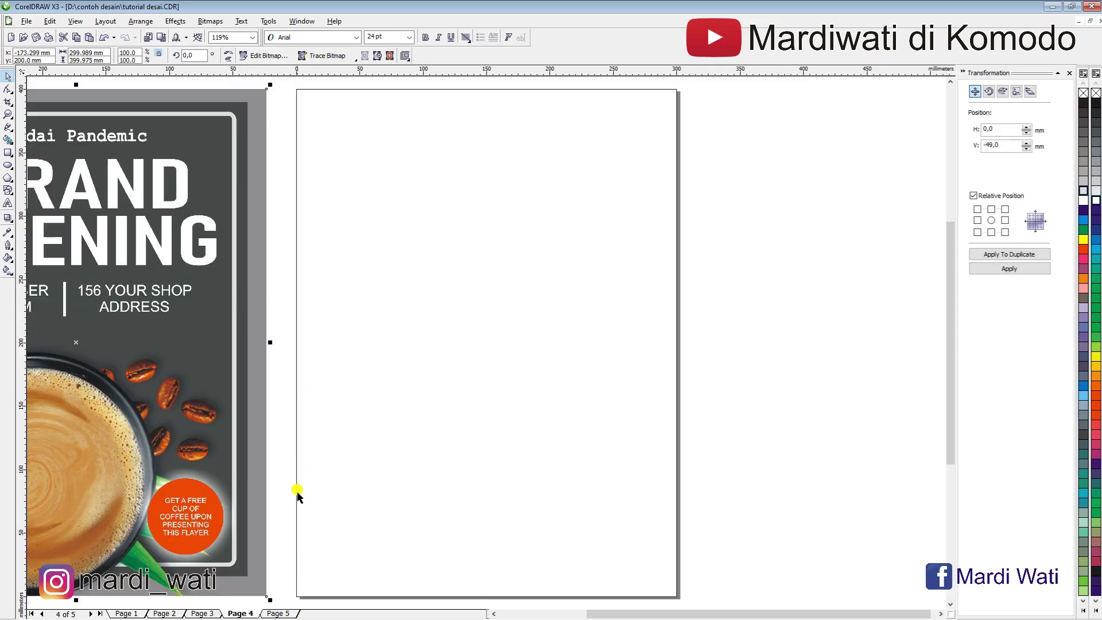
Step: On page 5, create a rectangle covering the whole 300 x 400 mm page and fill it with very dark grey
click(281, 613)
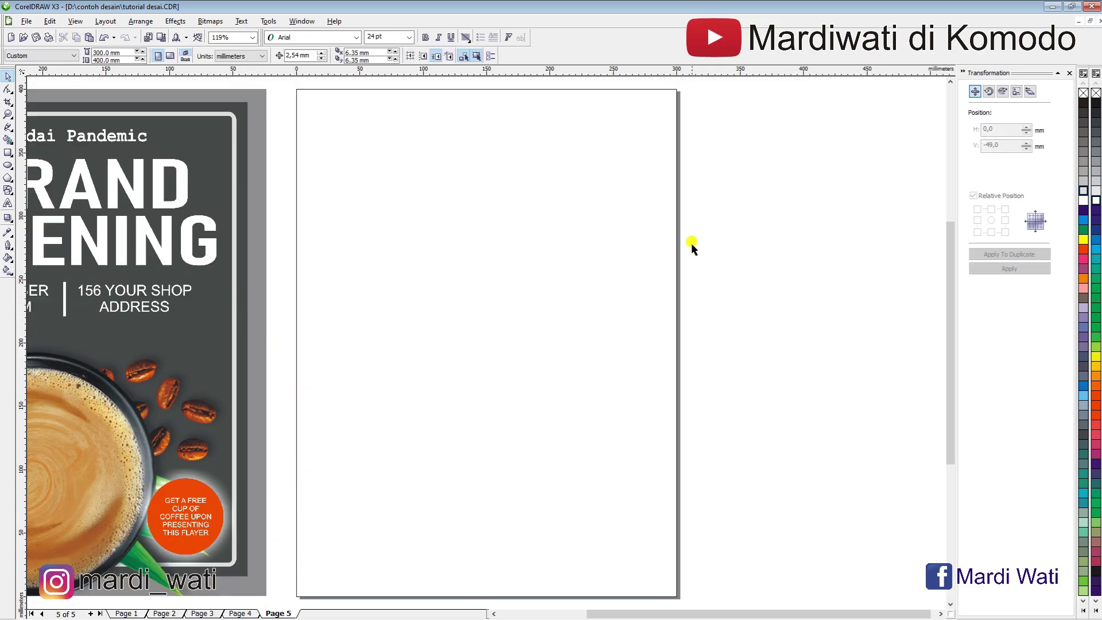
click(141, 223)
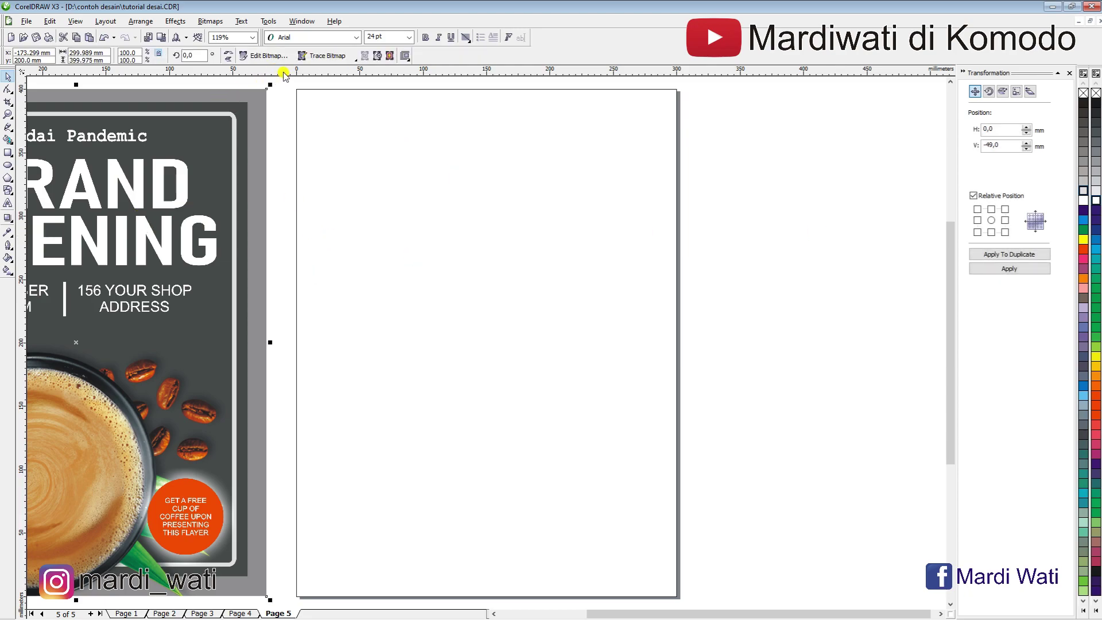
click(819, 170)
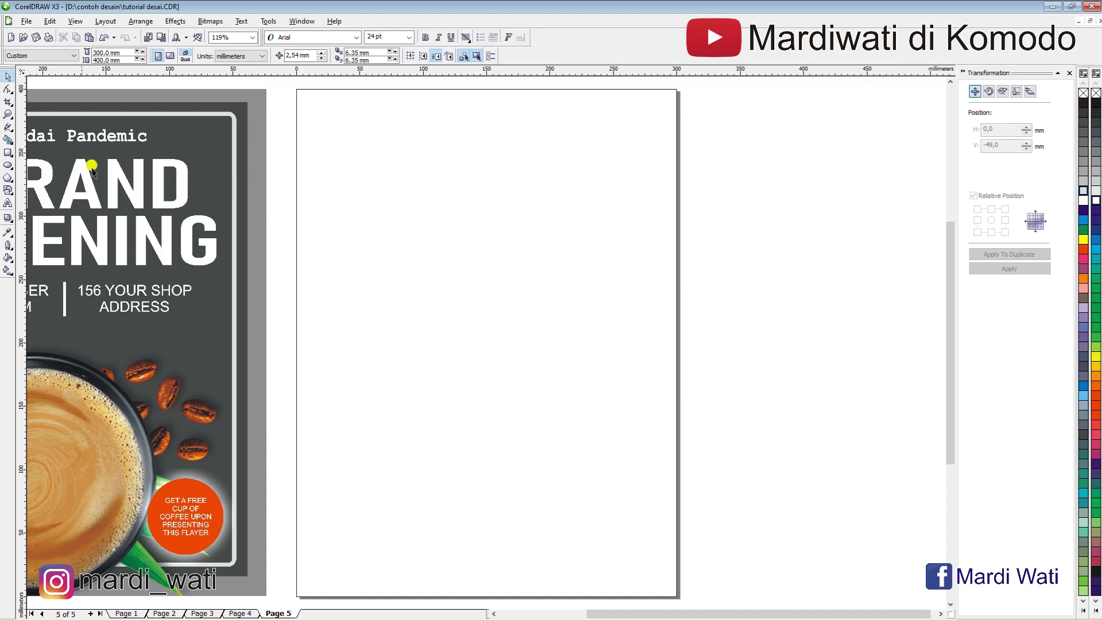
double_click(6, 154)
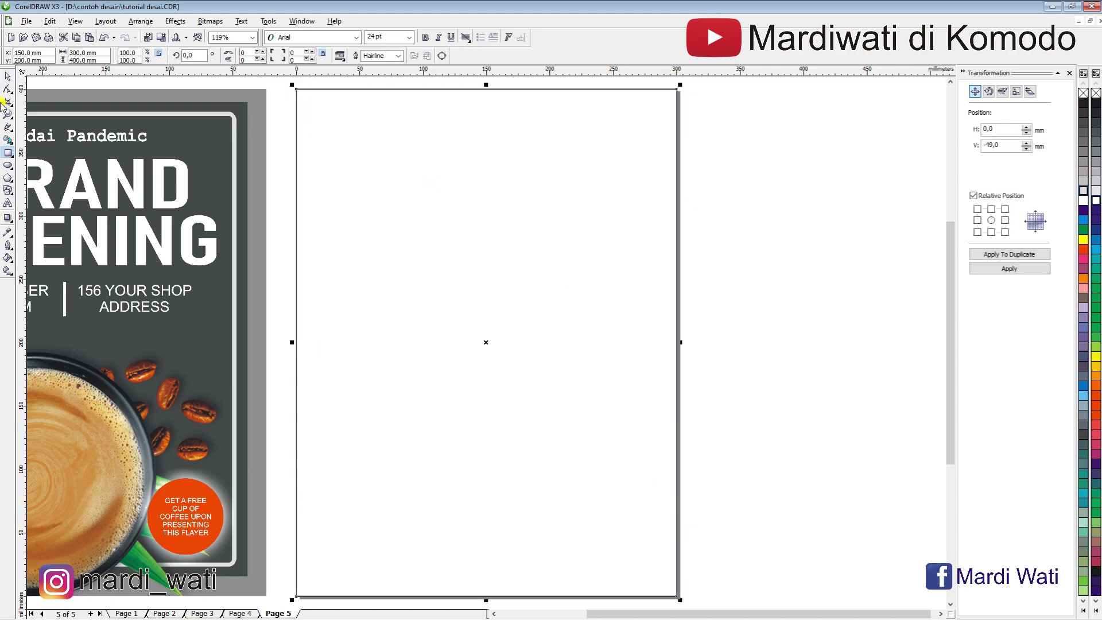
click(7, 75)
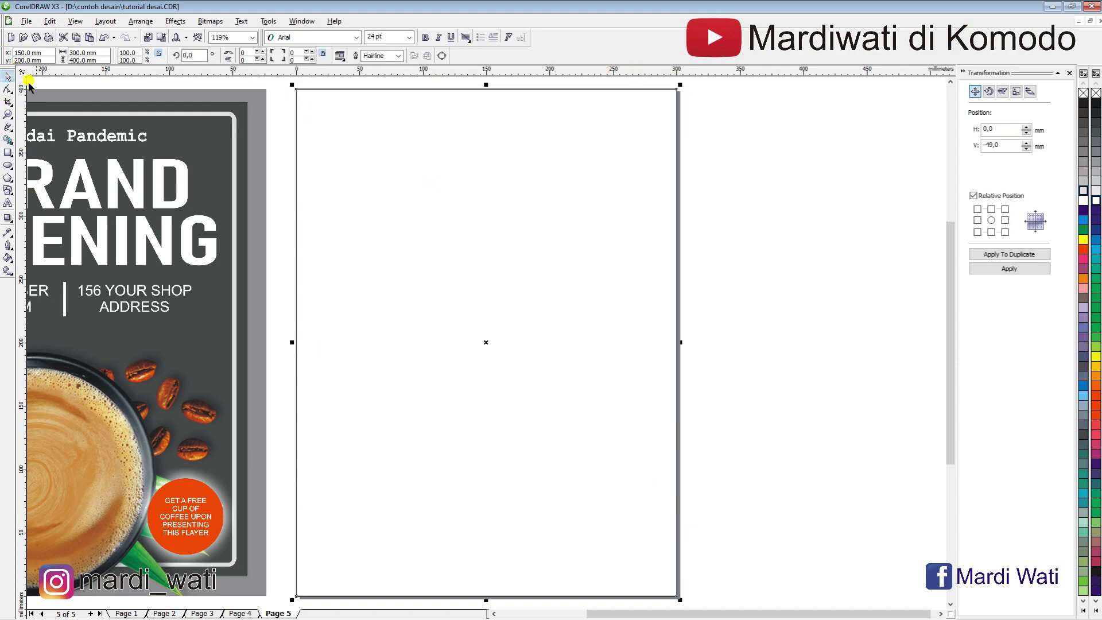
click(1084, 182)
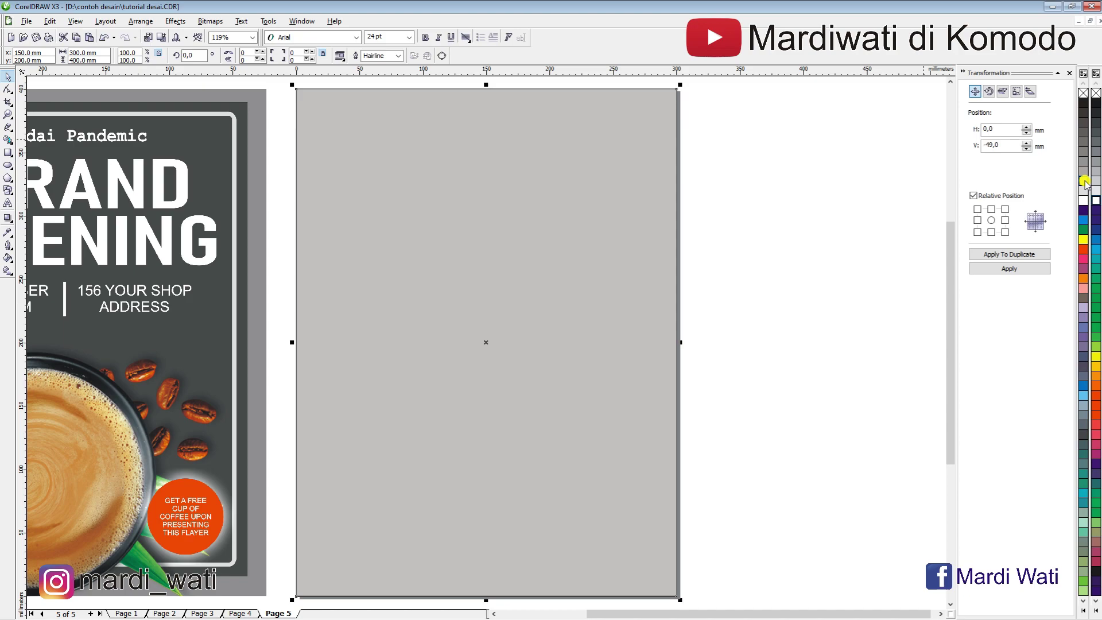
click(1082, 112)
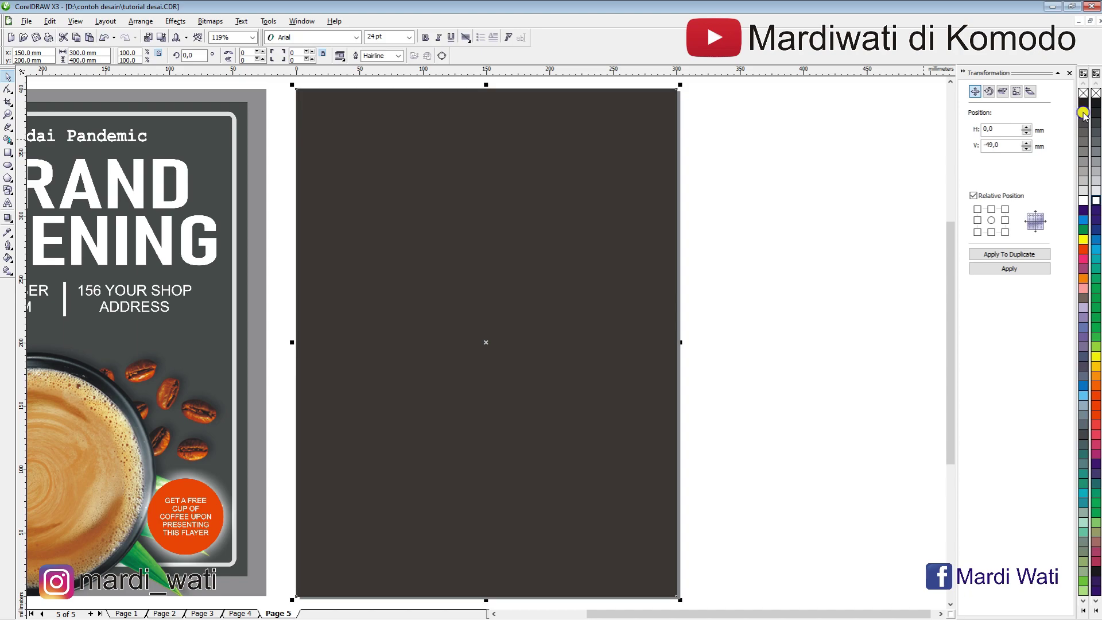
Step: Apply a Uniform transparency of 50 to the page-sized rectangle
click(12, 262)
mouse_move(11, 220)
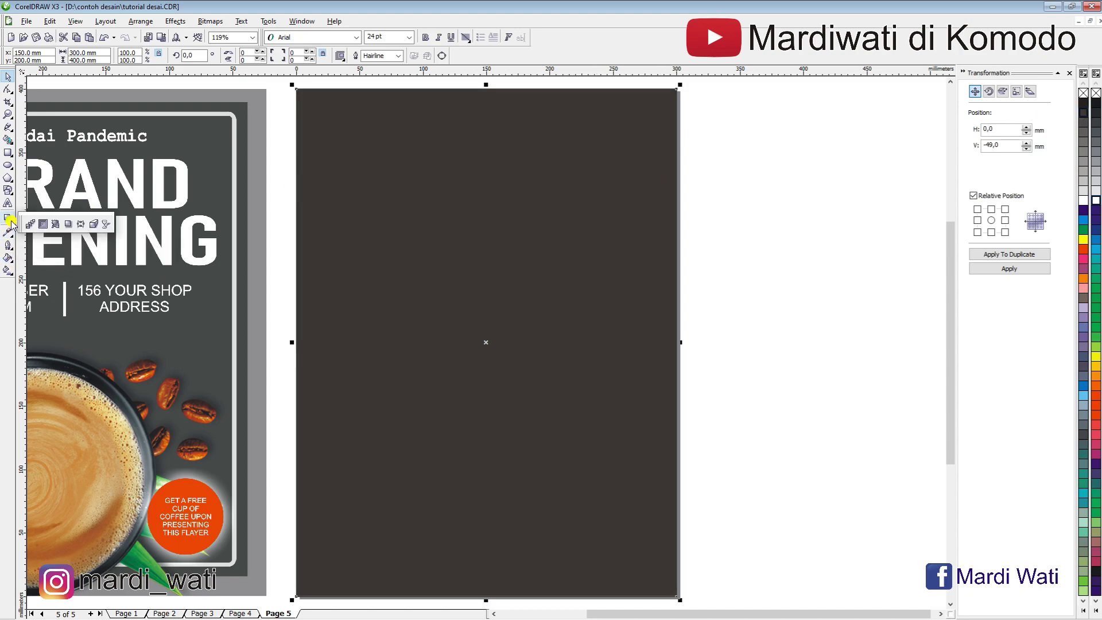
click(107, 223)
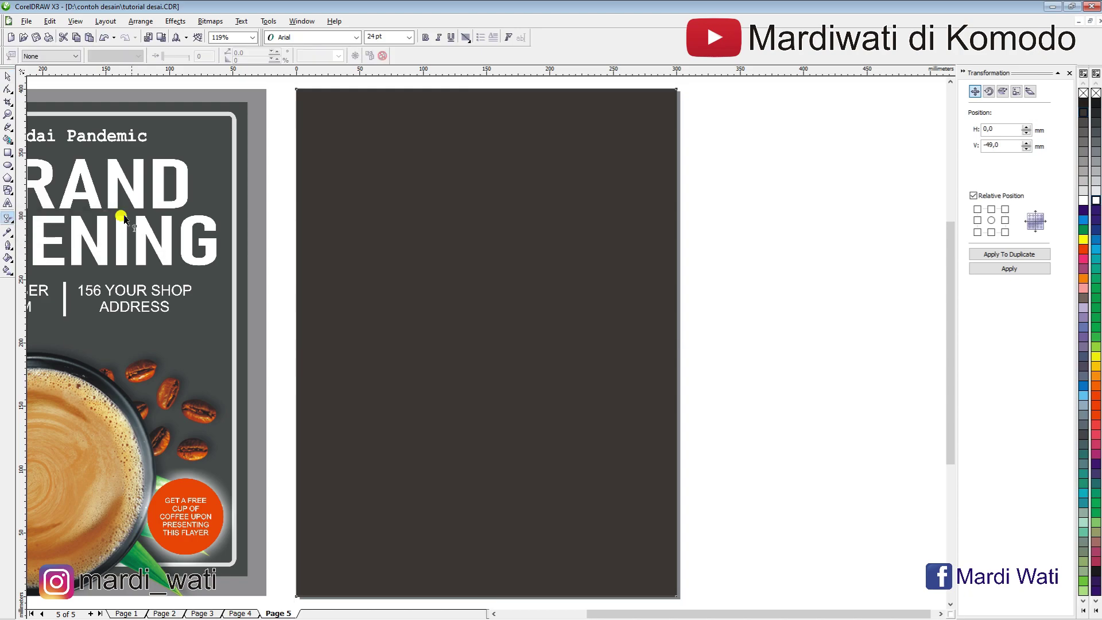
click(75, 56)
click(52, 77)
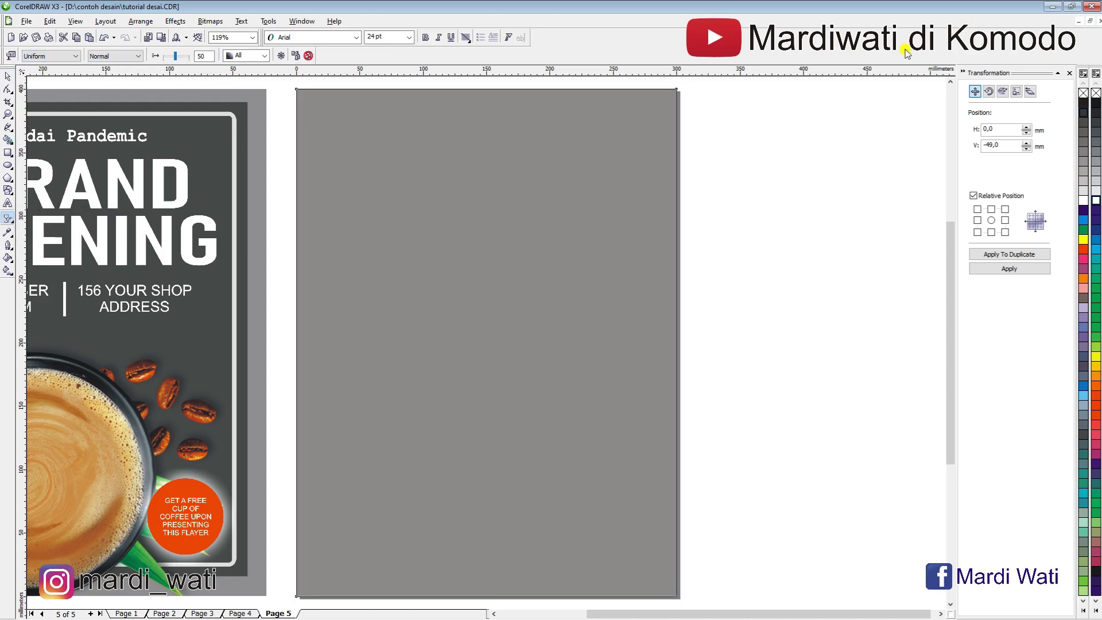
click(8, 76)
click(769, 119)
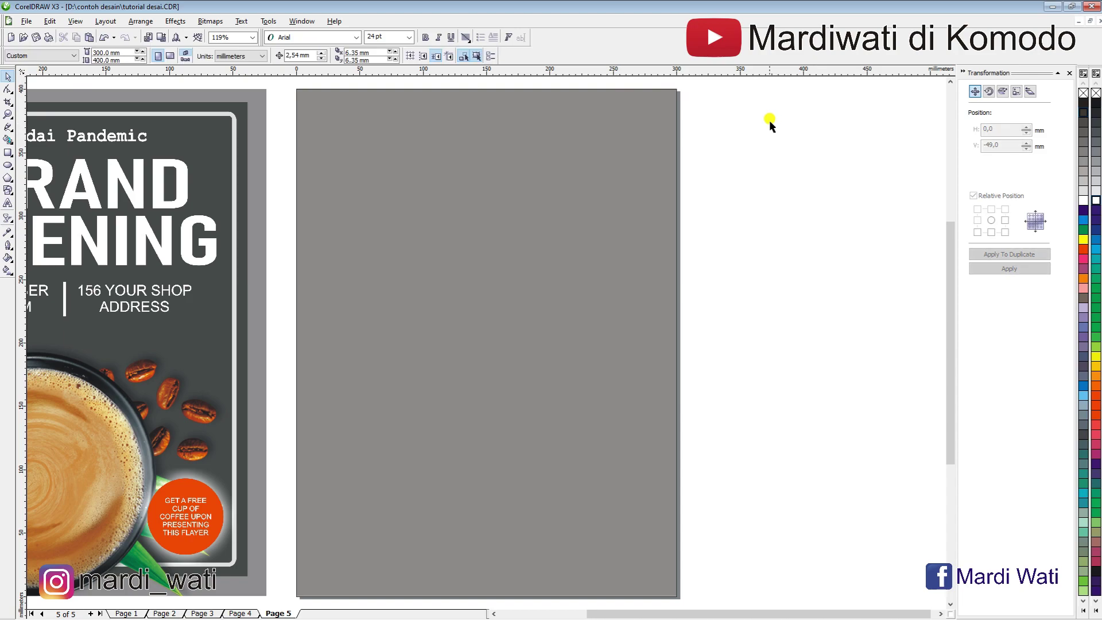
Step: Make a smaller centred copy of the page-sized rectangle, about 276 mm wide and 379 mm high, leaving an even border
scroll(767, 117, left, 3)
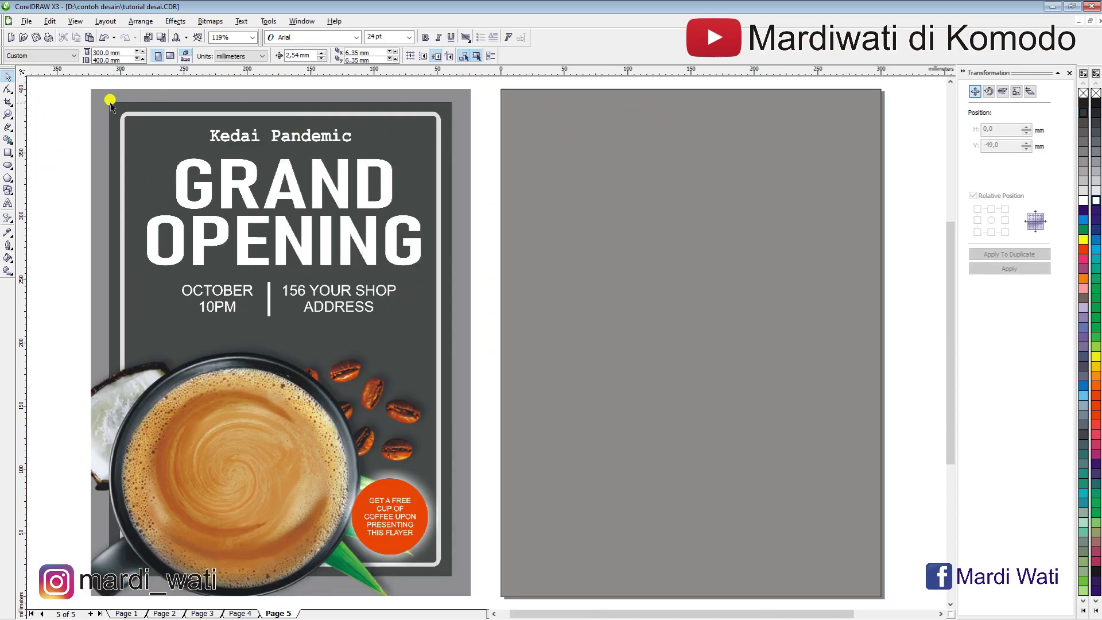
click(620, 120)
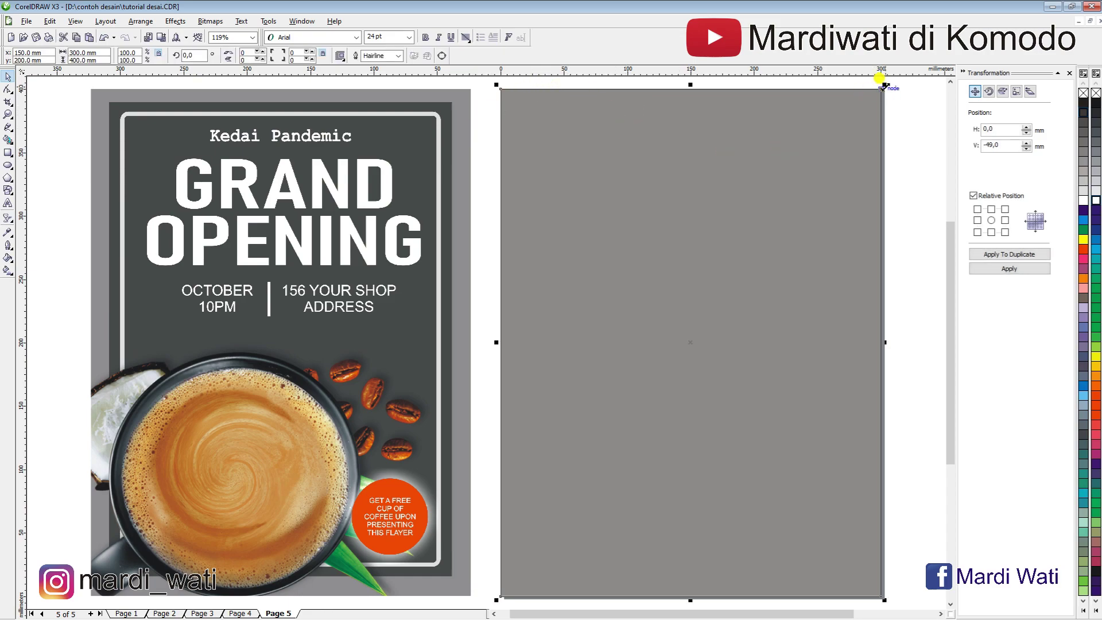
drag(883, 85, 871, 102)
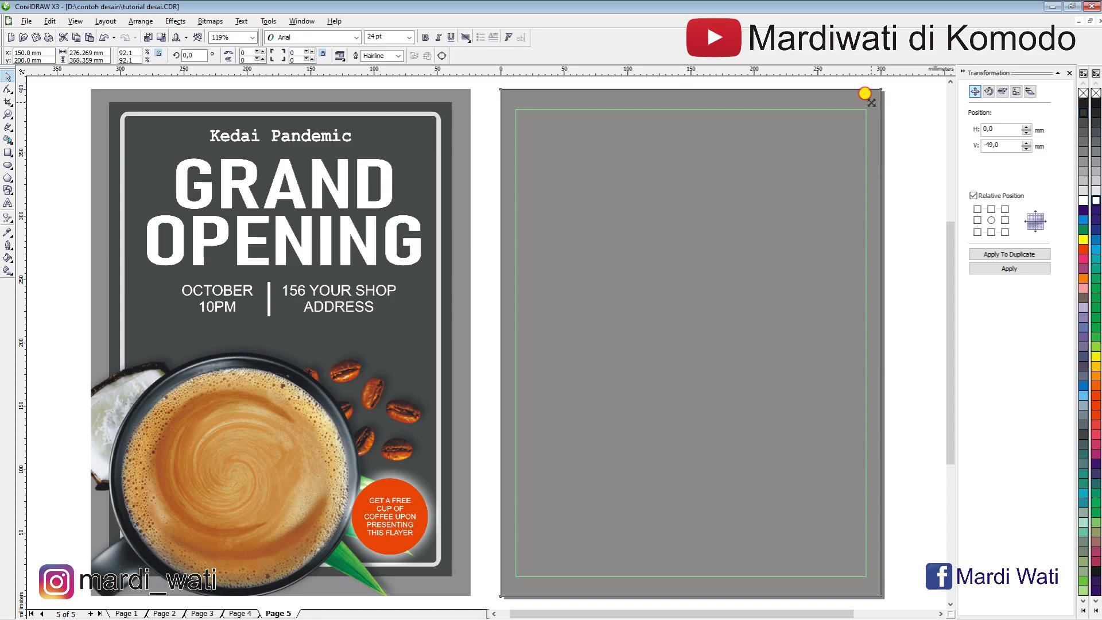
drag(871, 102, 870, 102)
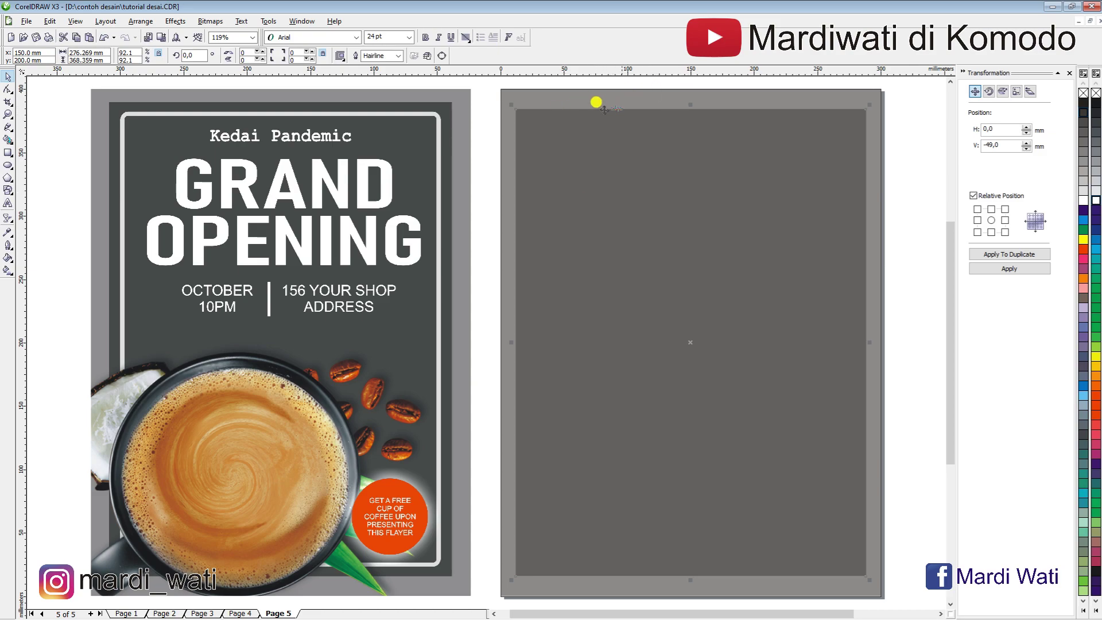
drag(688, 101, 693, 93)
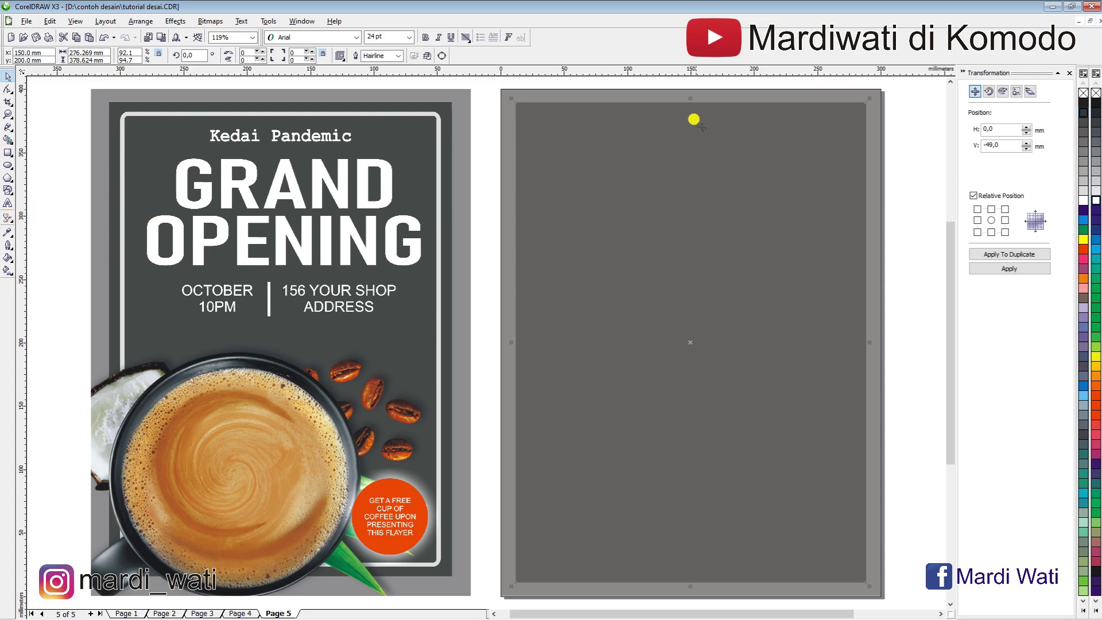
Step: Remove the transparency from the inner rectangle and fill it with black
click(8, 218)
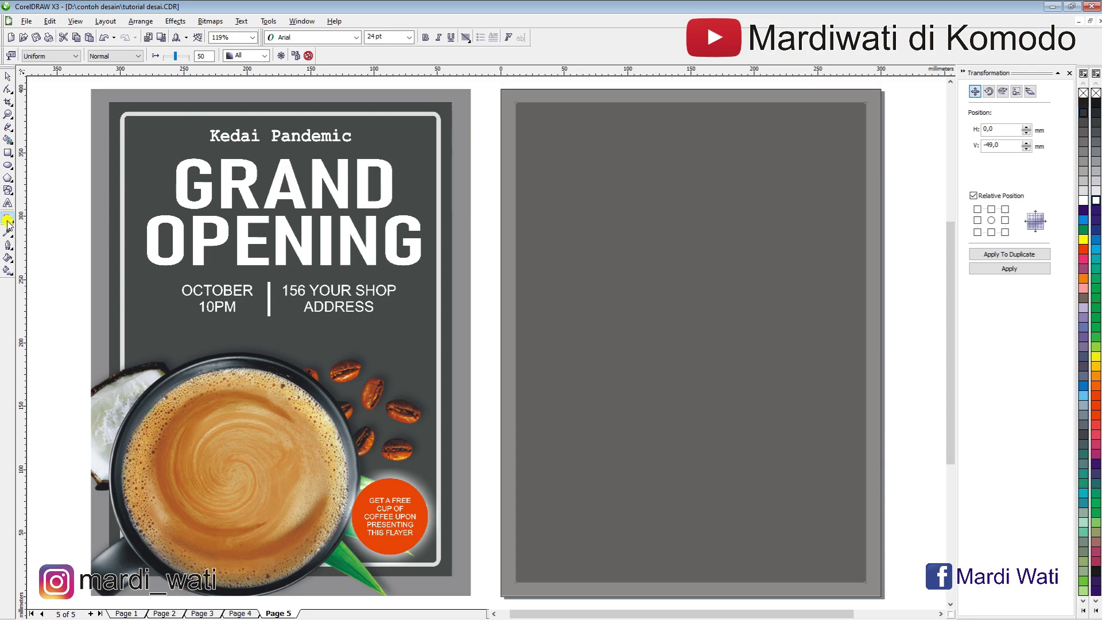
click(77, 55)
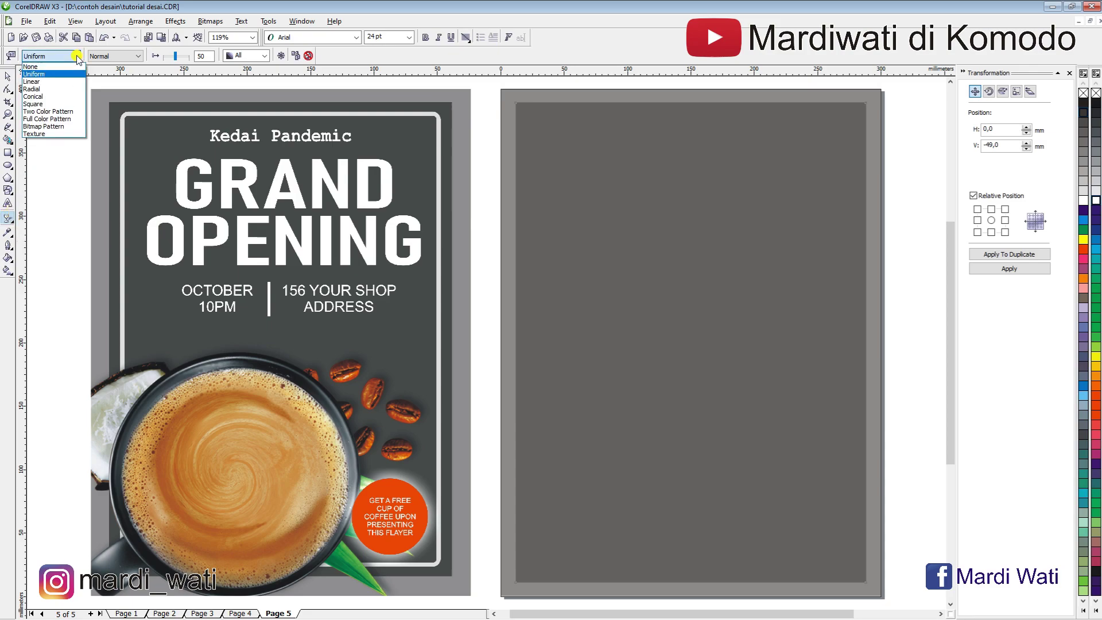
click(45, 66)
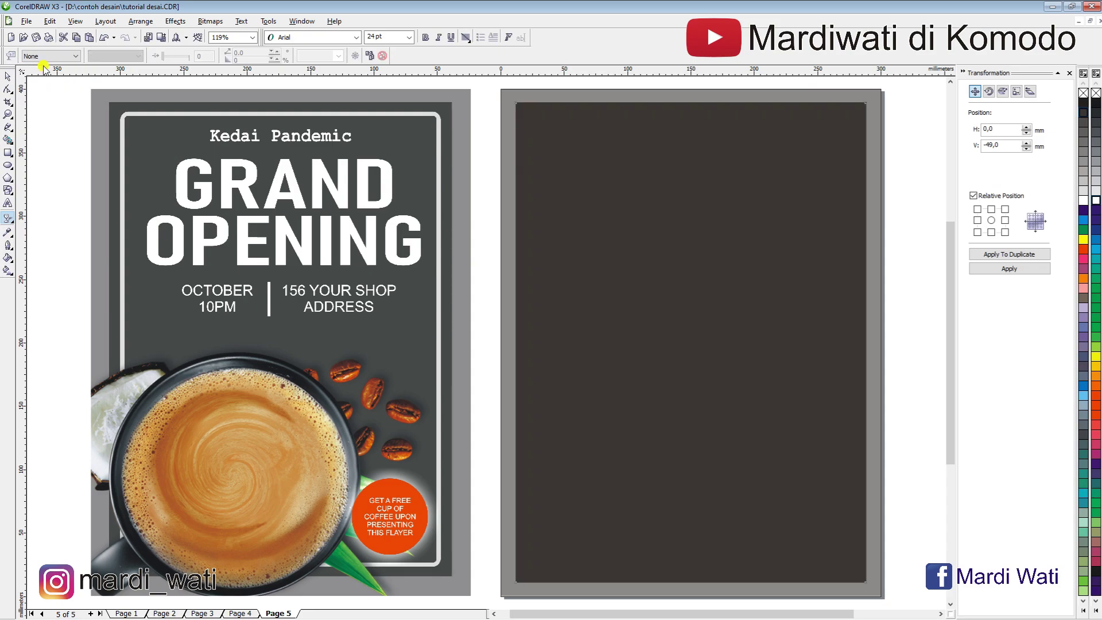
click(8, 76)
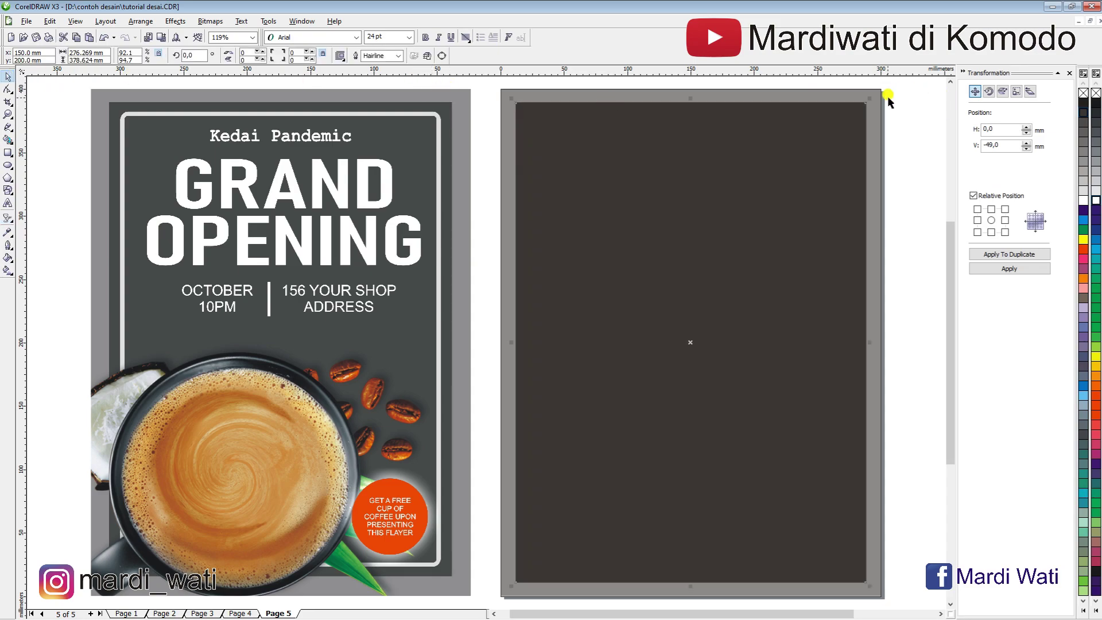
click(1095, 102)
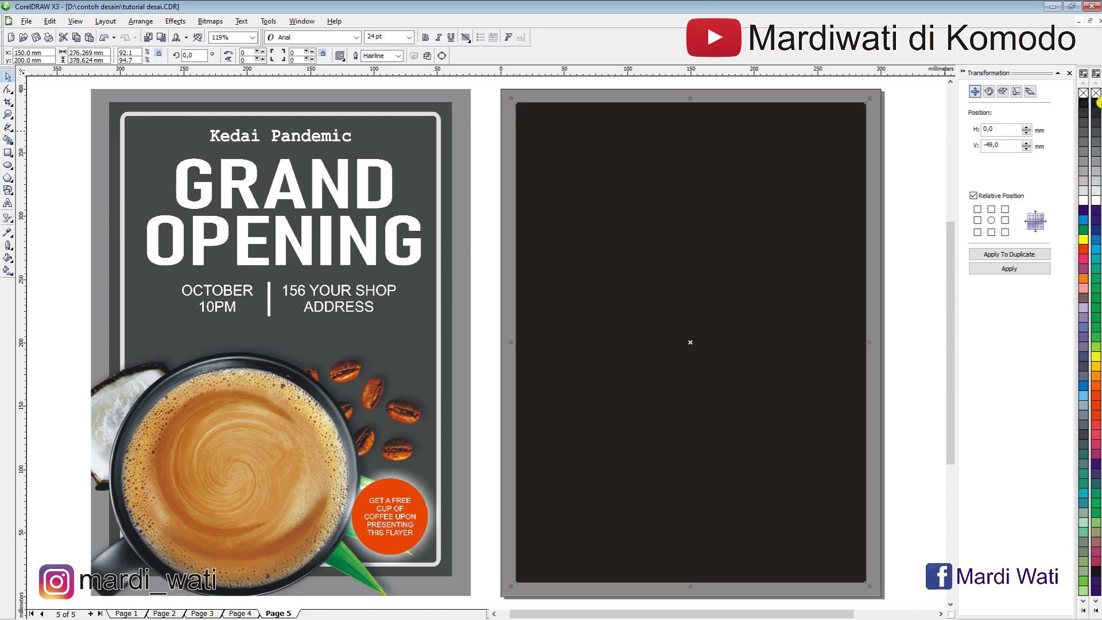
click(929, 128)
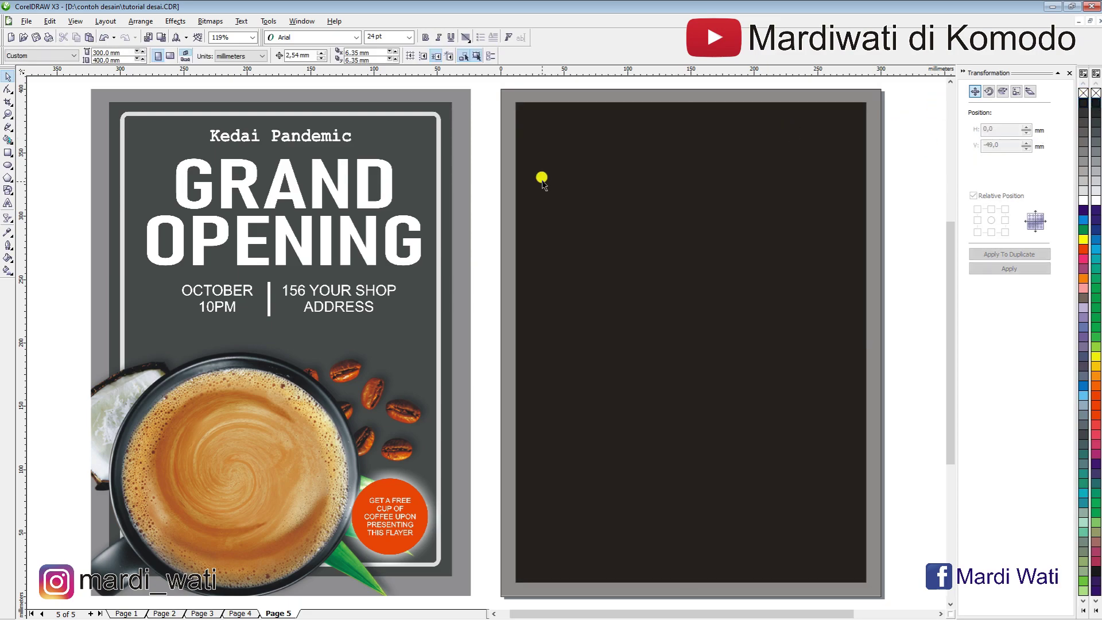
Step: Make a smaller centred copy of the black inner rectangle, about 257 mm wide and 353 mm high
click(659, 167)
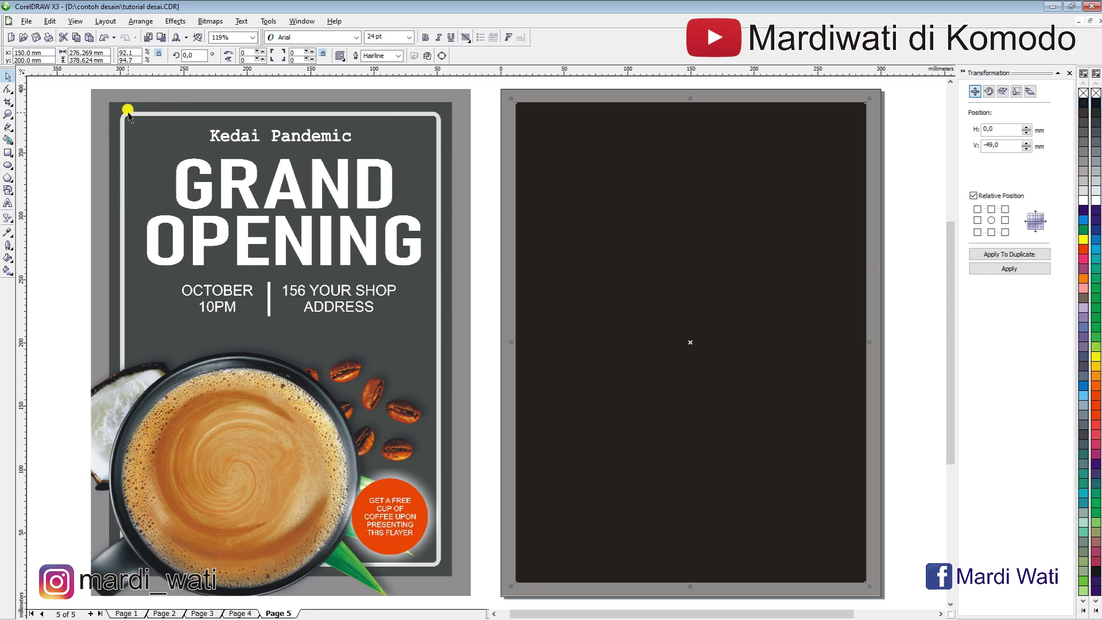
scroll(294, 221, up, 3)
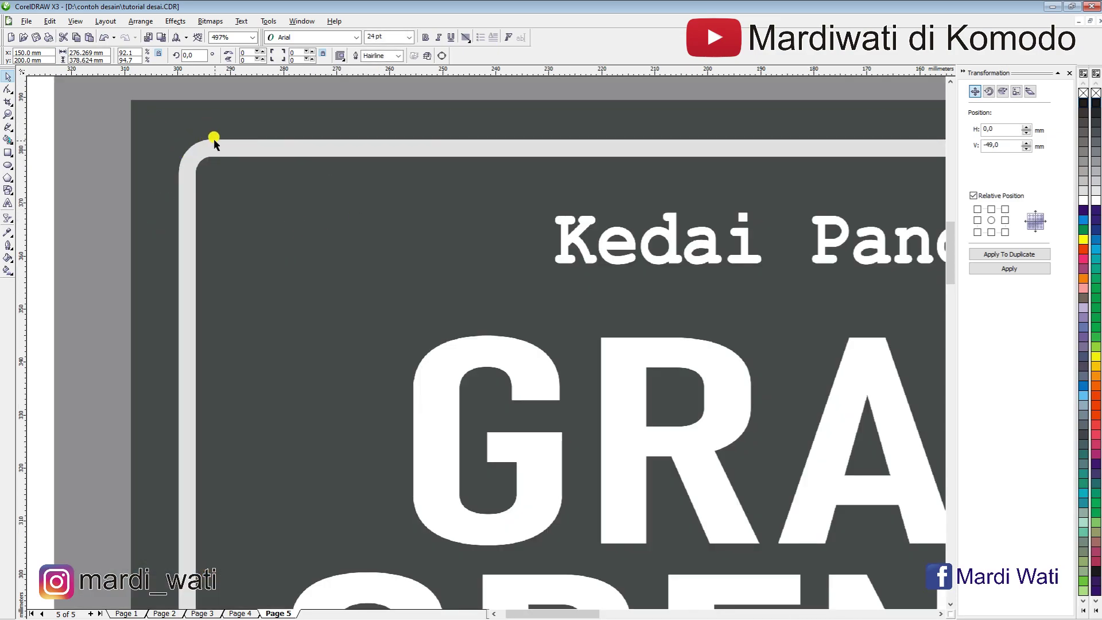
key(F4)
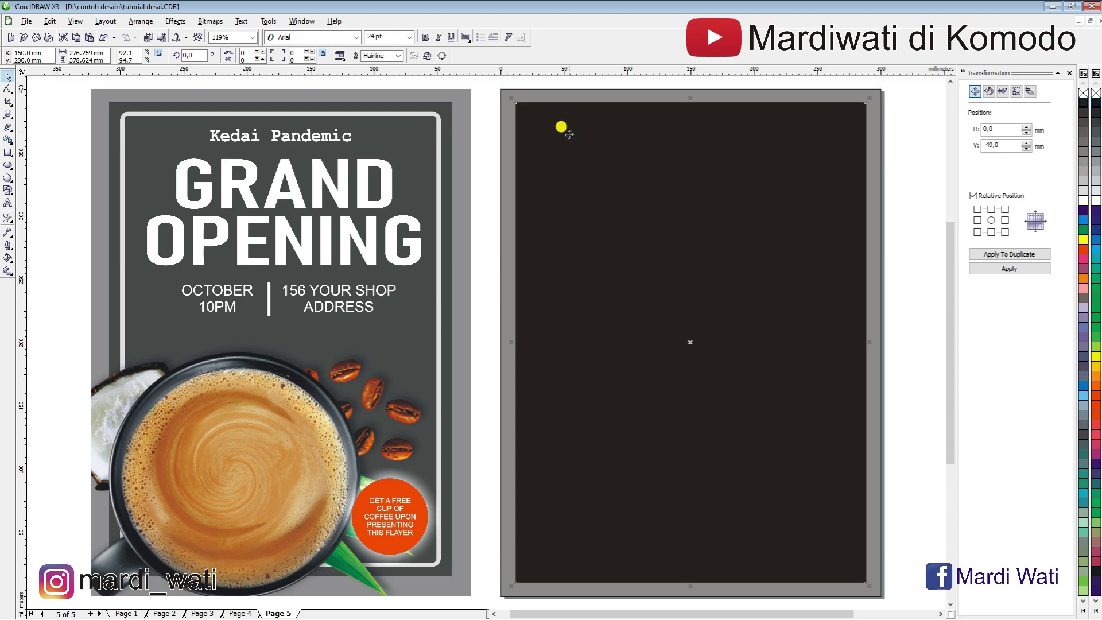
click(479, 94)
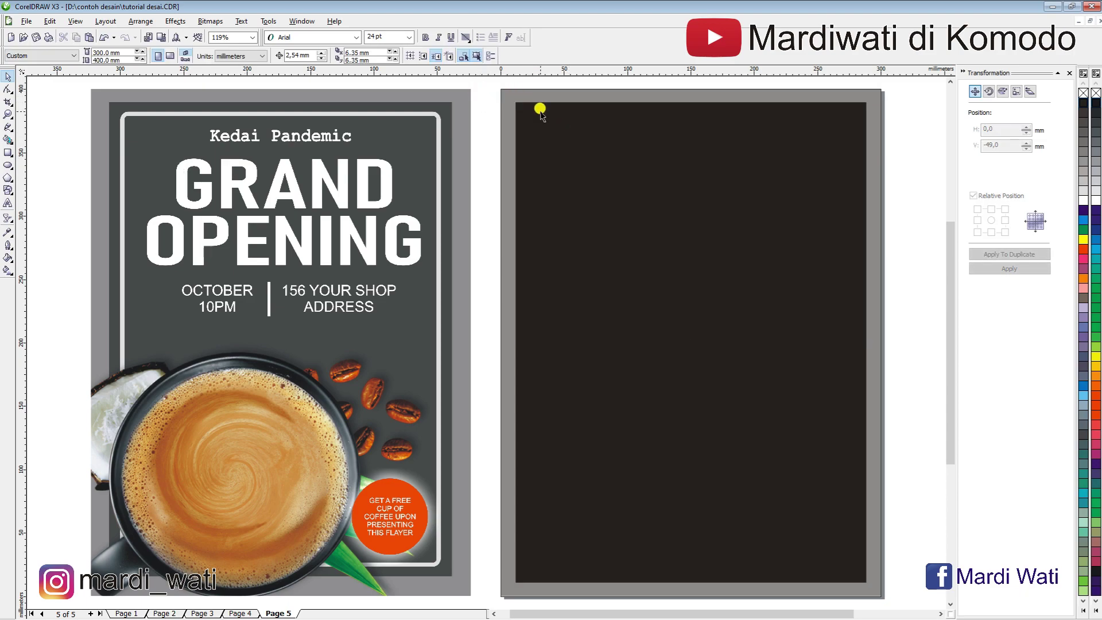
click(603, 114)
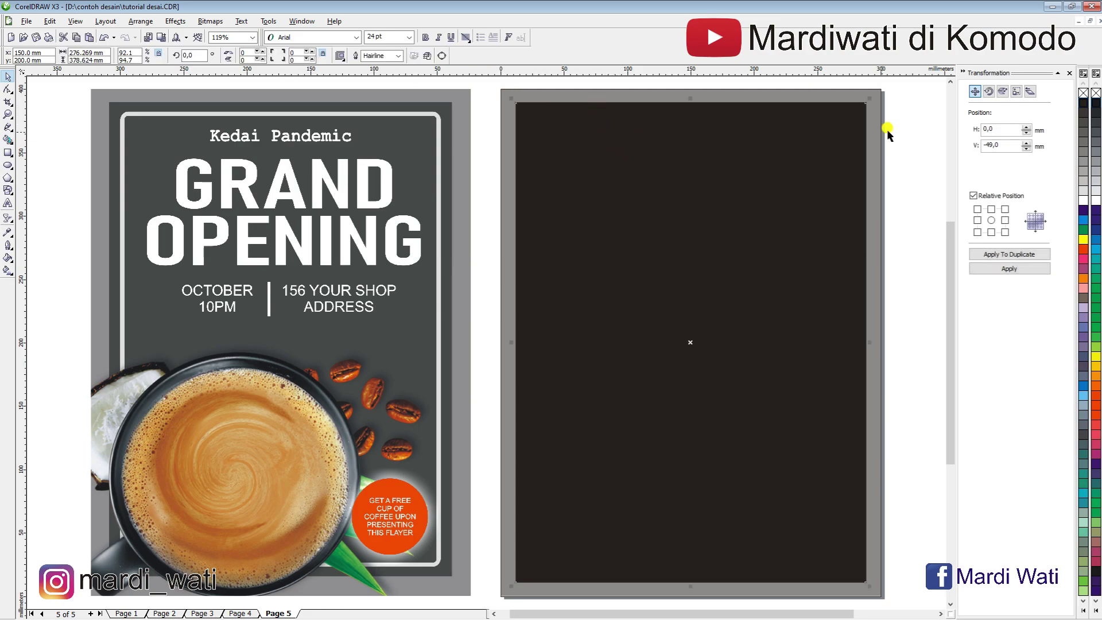
drag(865, 90, 857, 104)
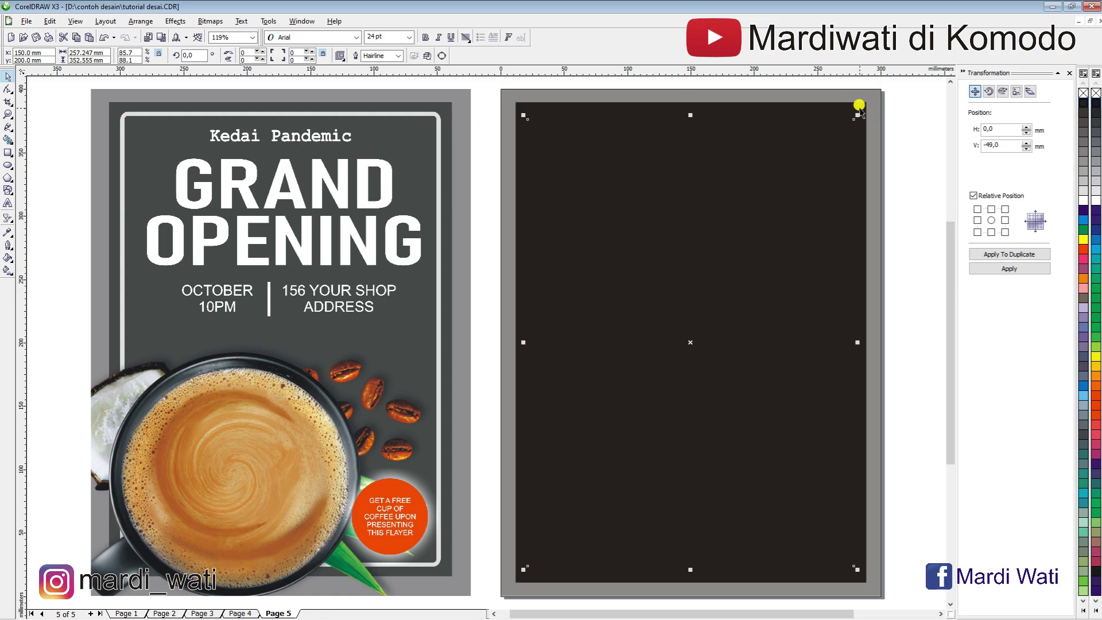
Step: Give the smallest rectangle a white outline and stretch it about its centre to about 362 mm high
right_click(1095, 200)
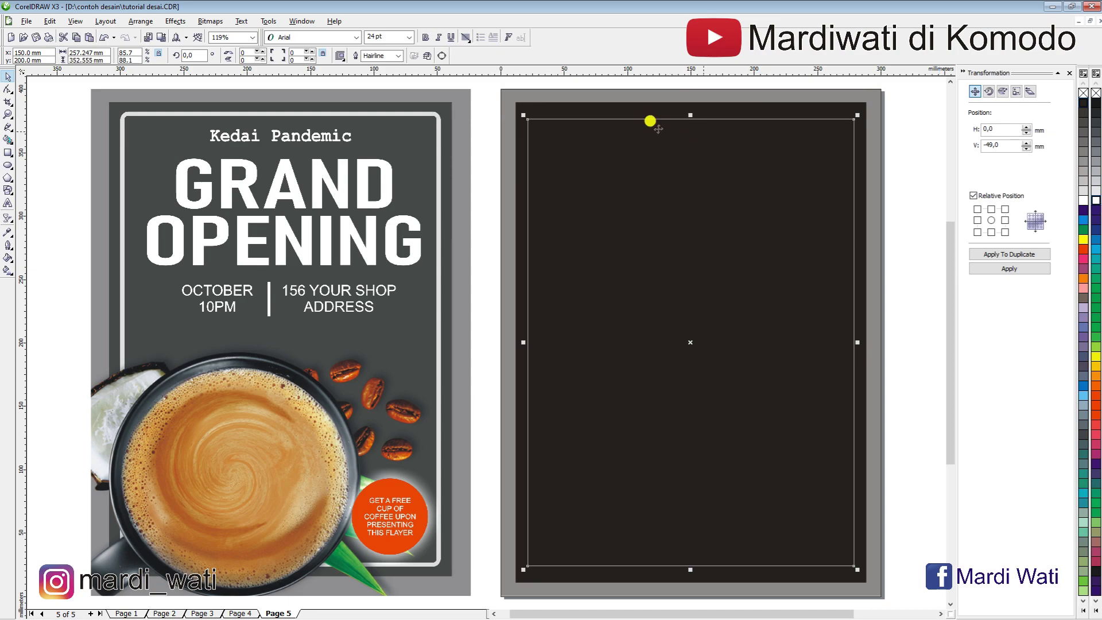
drag(690, 115, 701, 109)
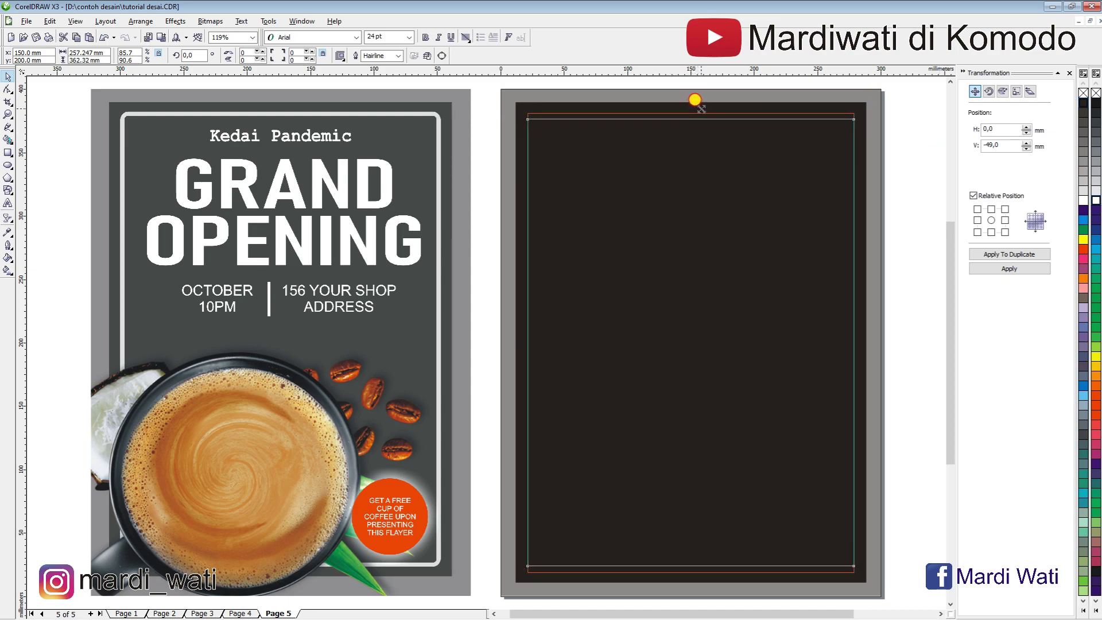
drag(700, 108, 701, 108)
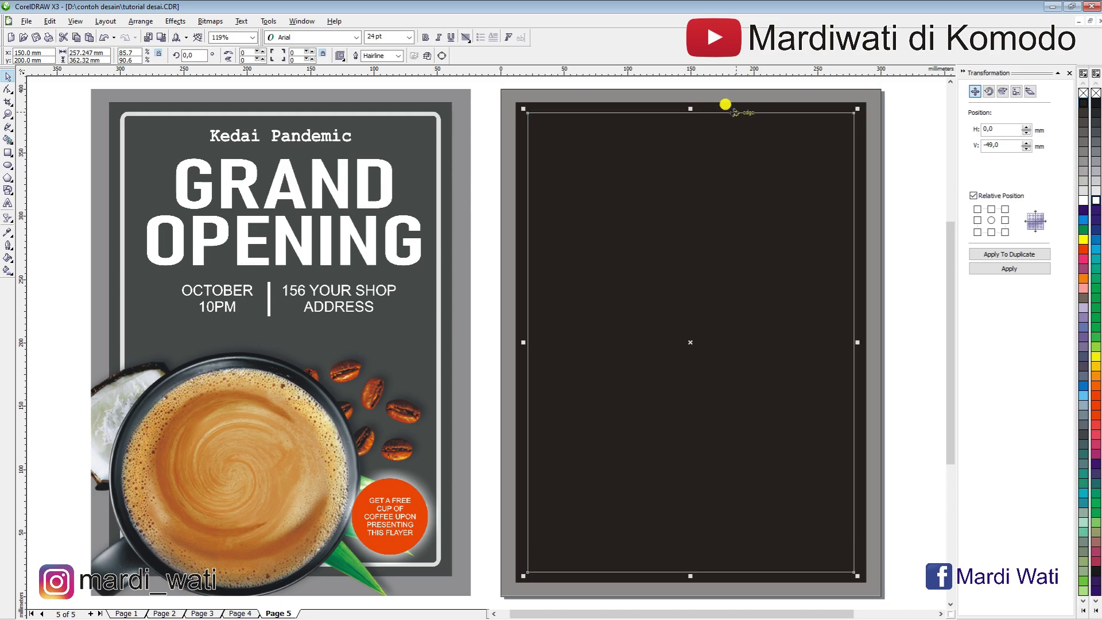
click(911, 137)
click(549, 107)
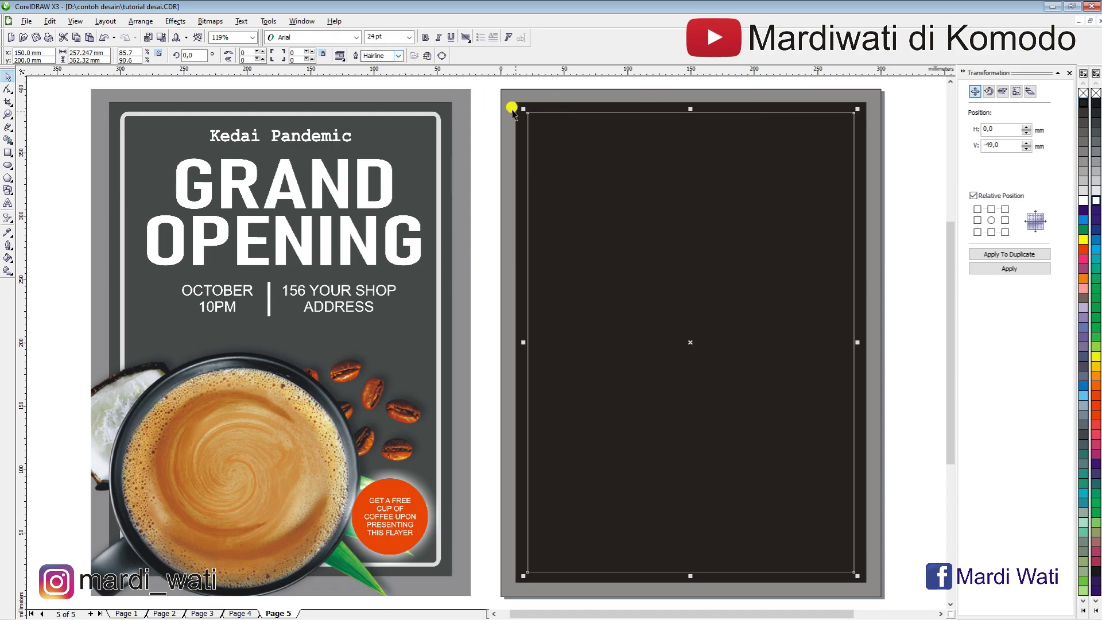
Step: Set the white frame's outline width to 10 pt
click(399, 55)
click(380, 113)
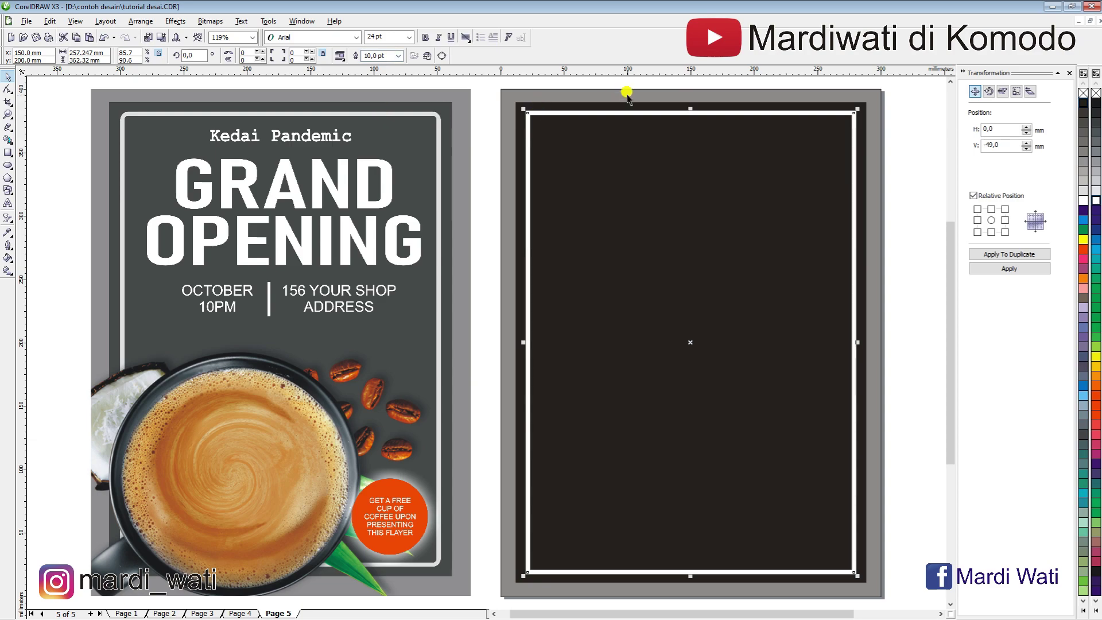
click(897, 138)
click(812, 115)
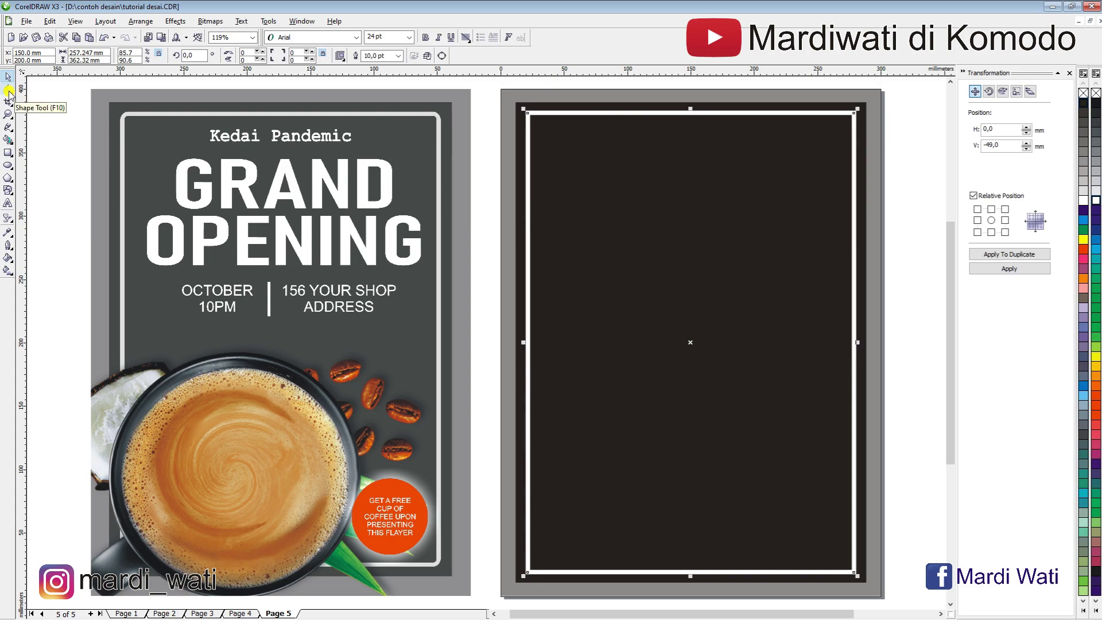
Step: Round all four corners of the white frame to a corner roundness of 6
click(8, 92)
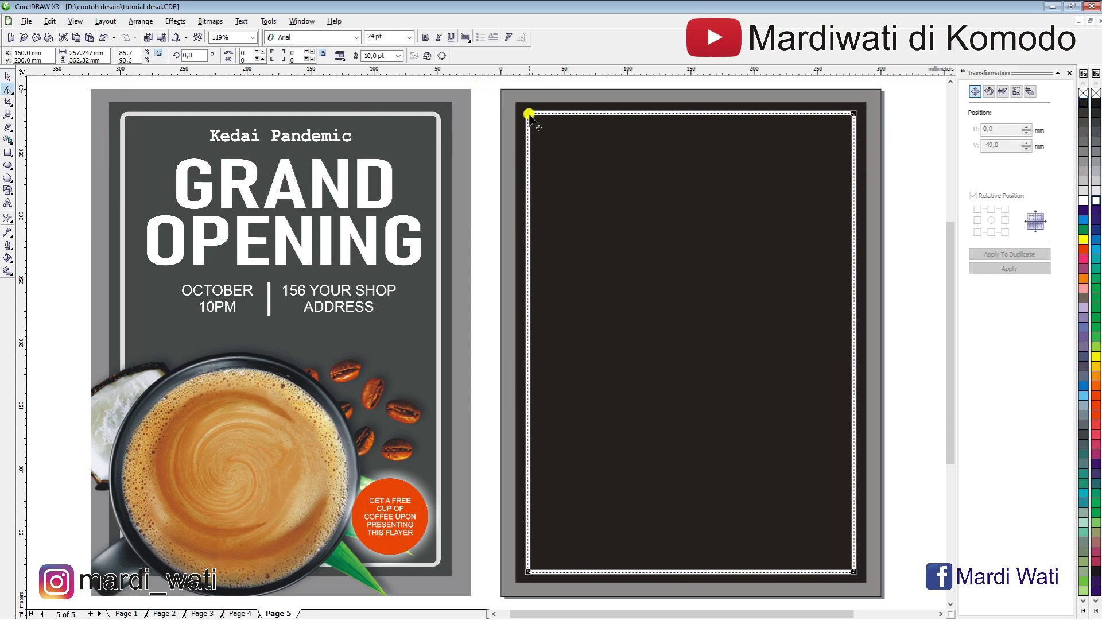
drag(527, 112, 537, 116)
click(8, 77)
click(533, 117)
click(546, 113)
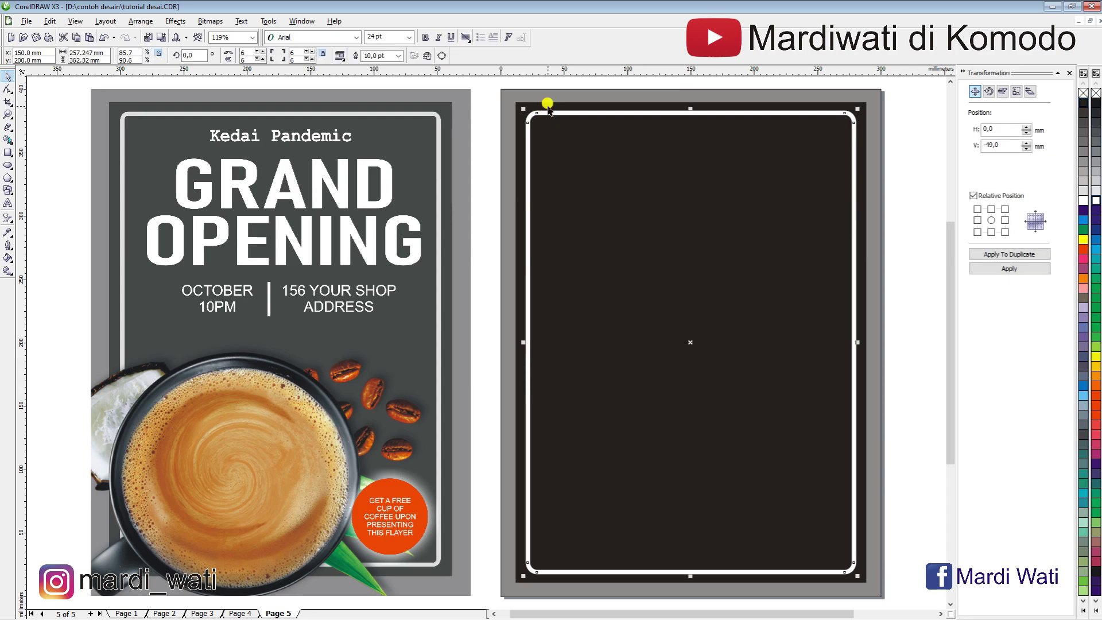
Step: Convert the frame's outline to an object, test a yellow fill on it and fill it white again
click(1082, 239)
key(ctrl+z)
key(ctrl+shift+q)
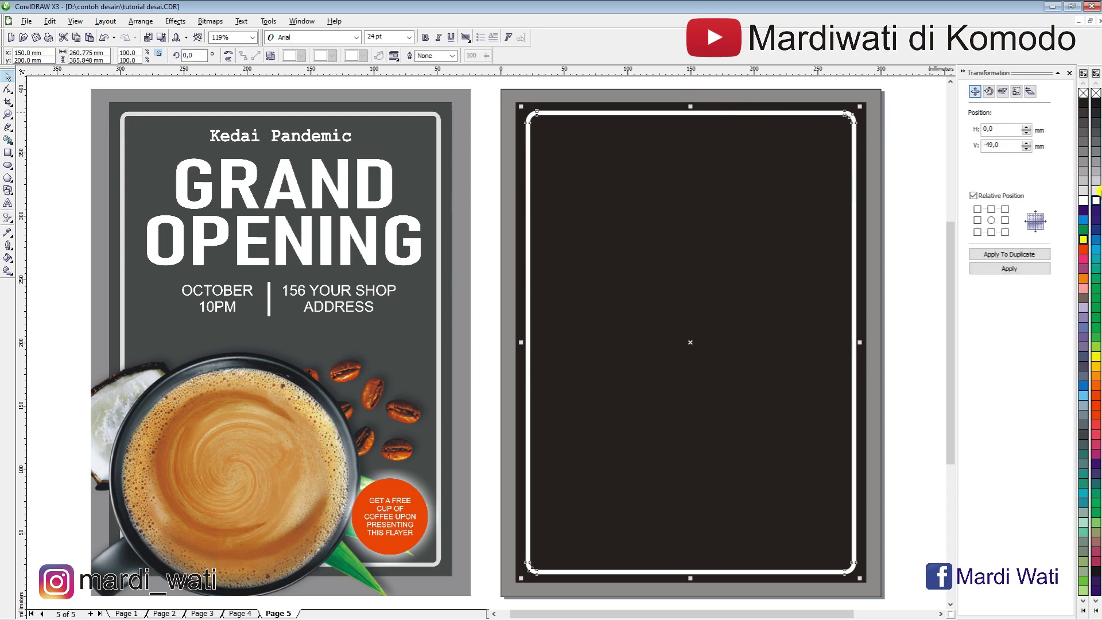
click(1082, 241)
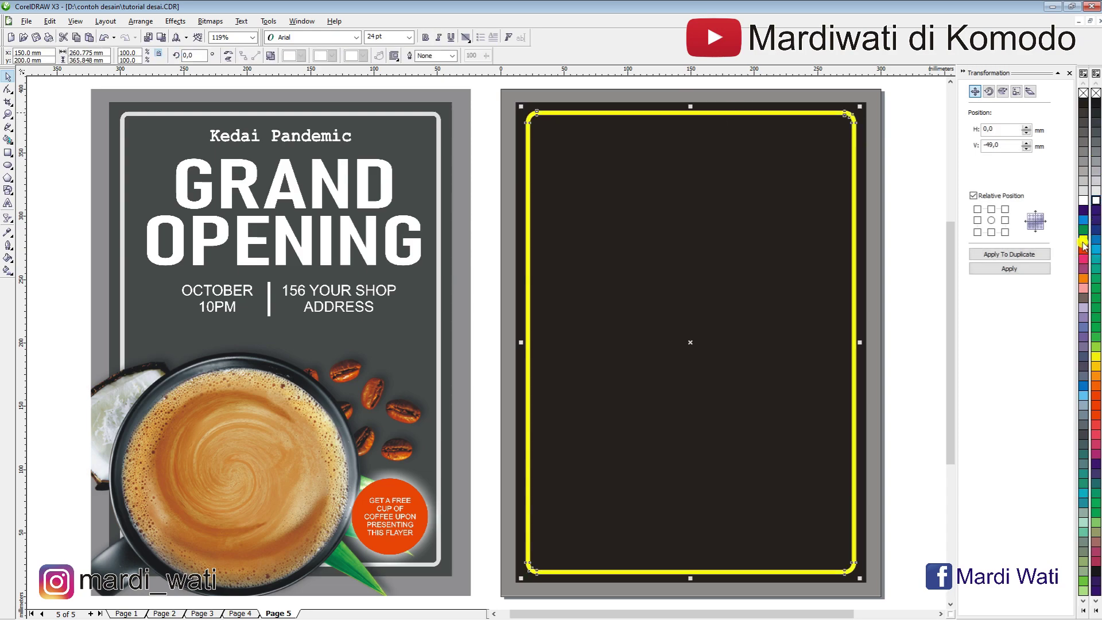
click(1083, 200)
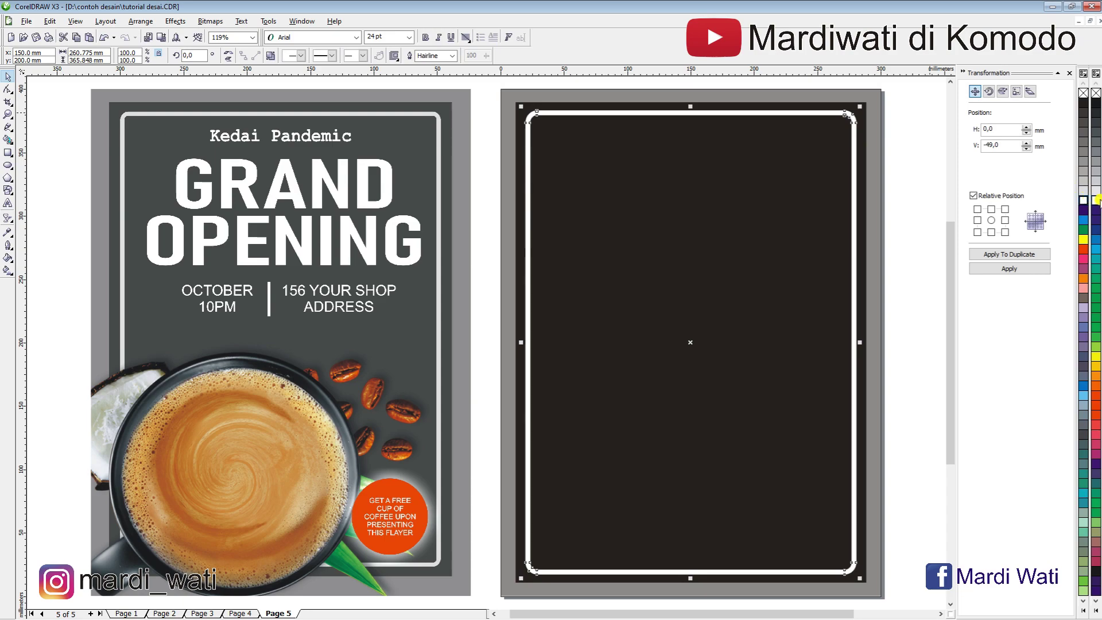
click(909, 104)
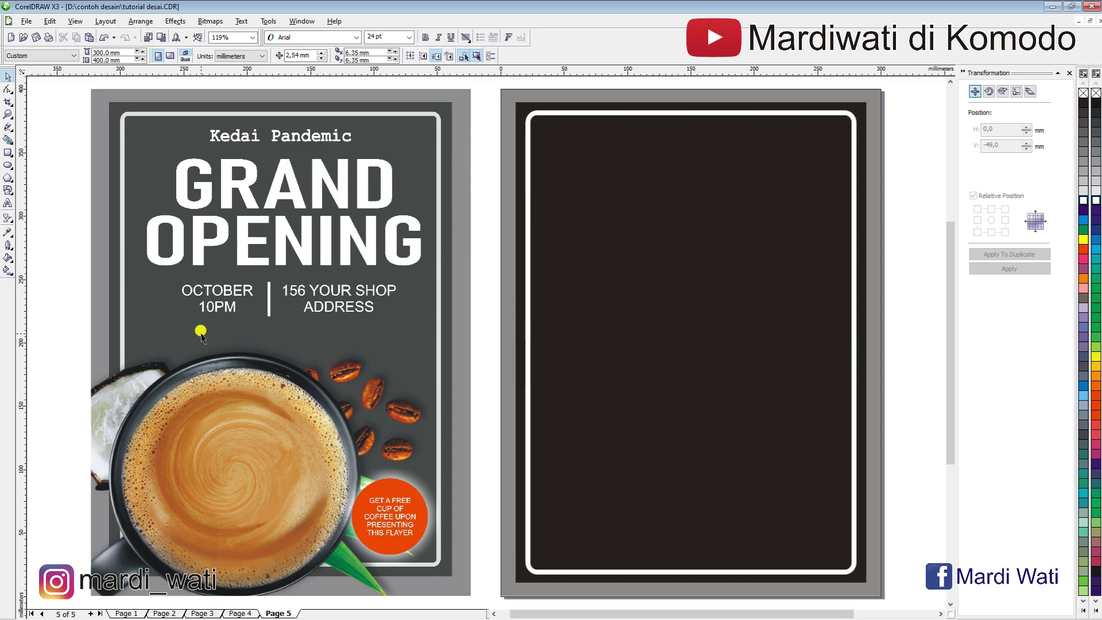
Step: Switch to File Explorer and copy the banner-wdank-coffee-coconut-latte image from New folder (5)
click(1050, 8)
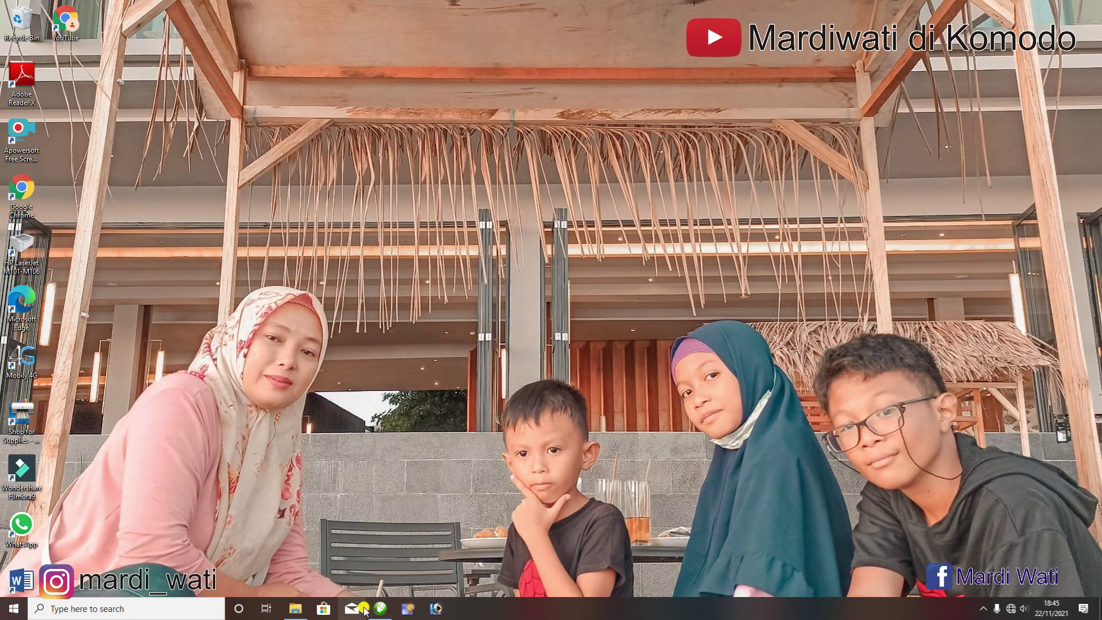
click(295, 614)
click(847, 469)
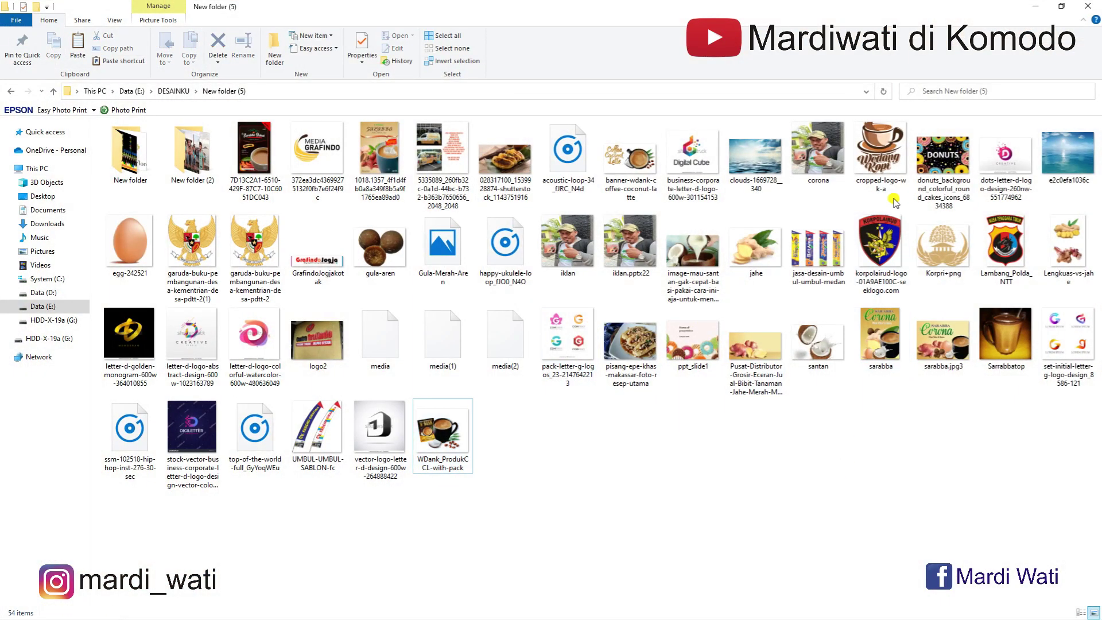
click(637, 163)
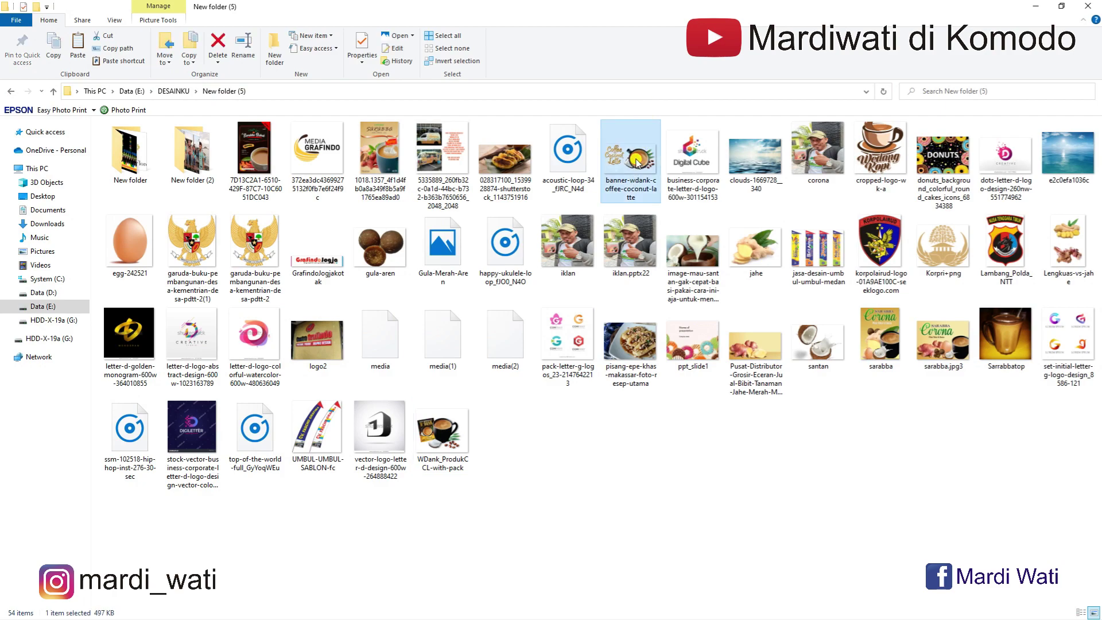
right_click(627, 167)
click(654, 470)
click(1035, 6)
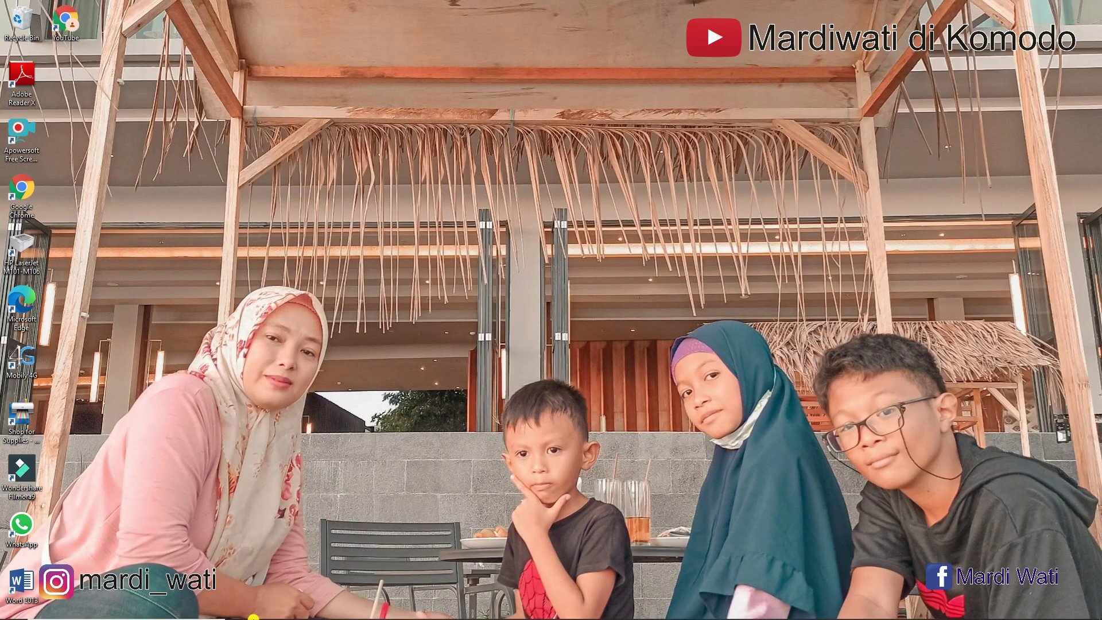
Step: Switch back to CorelDRAW and paste the copied coffee image onto the page
click(380, 608)
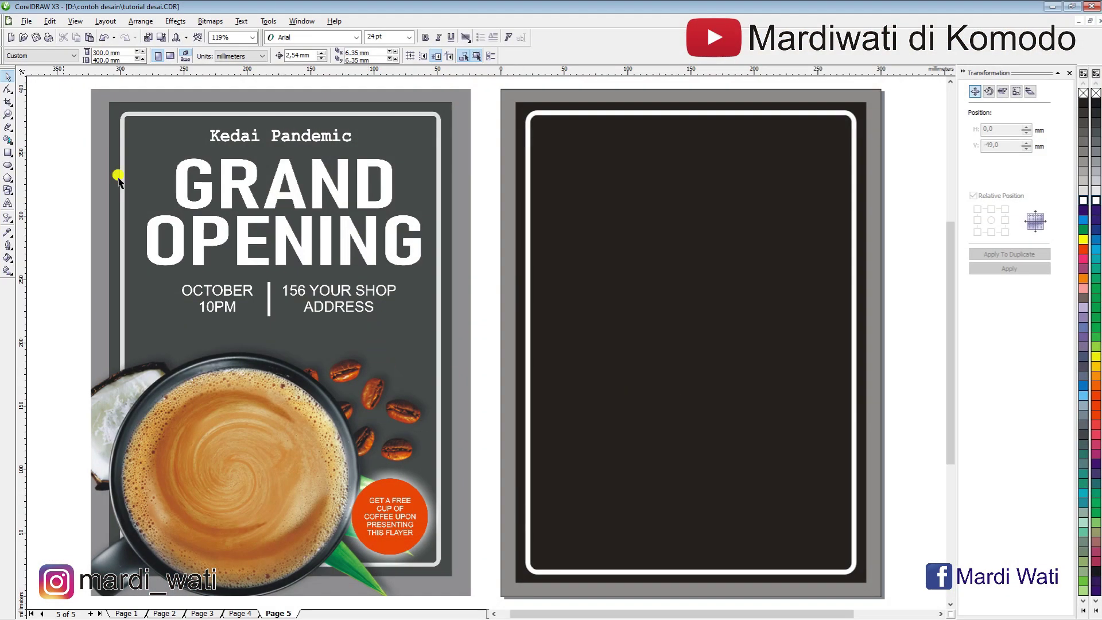
right_click(49, 148)
click(78, 211)
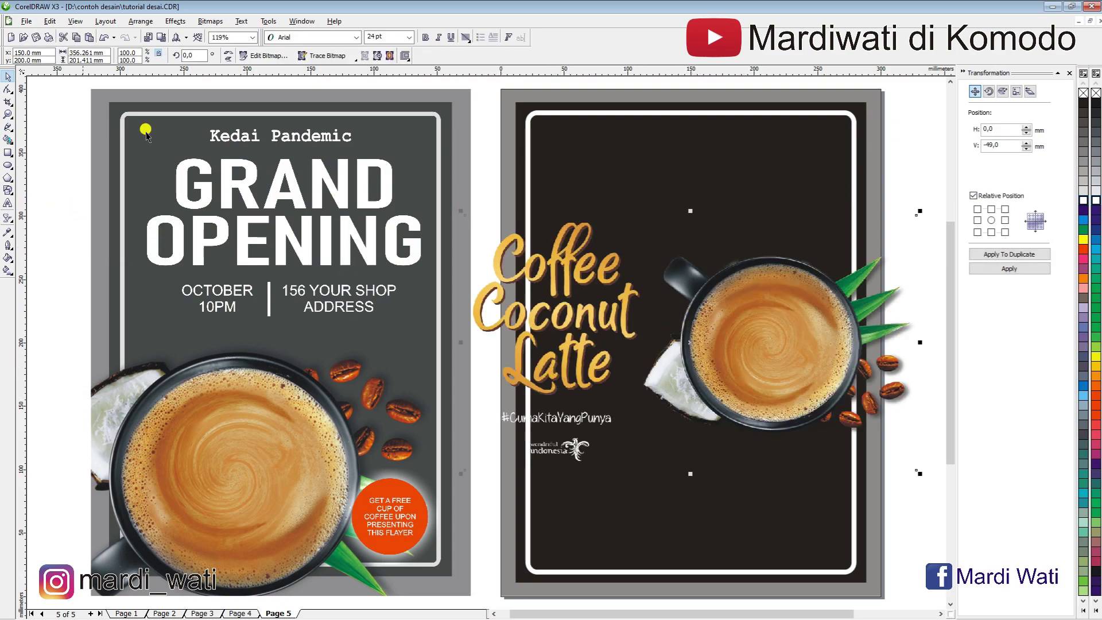
Step: Cut the Coffee Coconut Latte lettering off the pasted image by reshaping its edge, keeping only the cup, coconut, beans and leaves
click(7, 89)
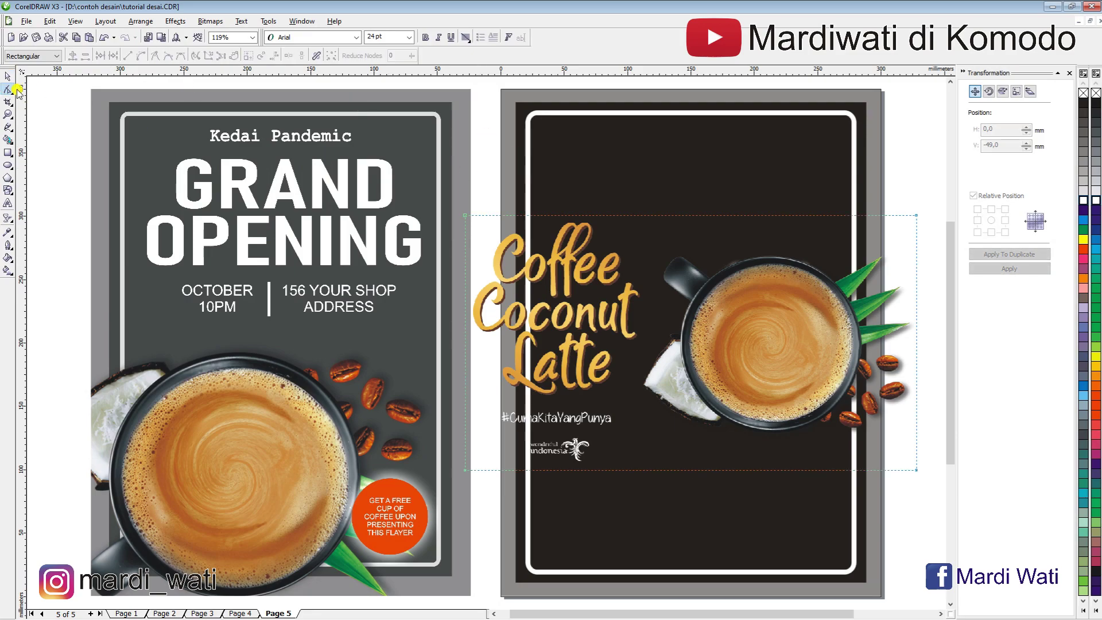
drag(417, 180, 641, 476)
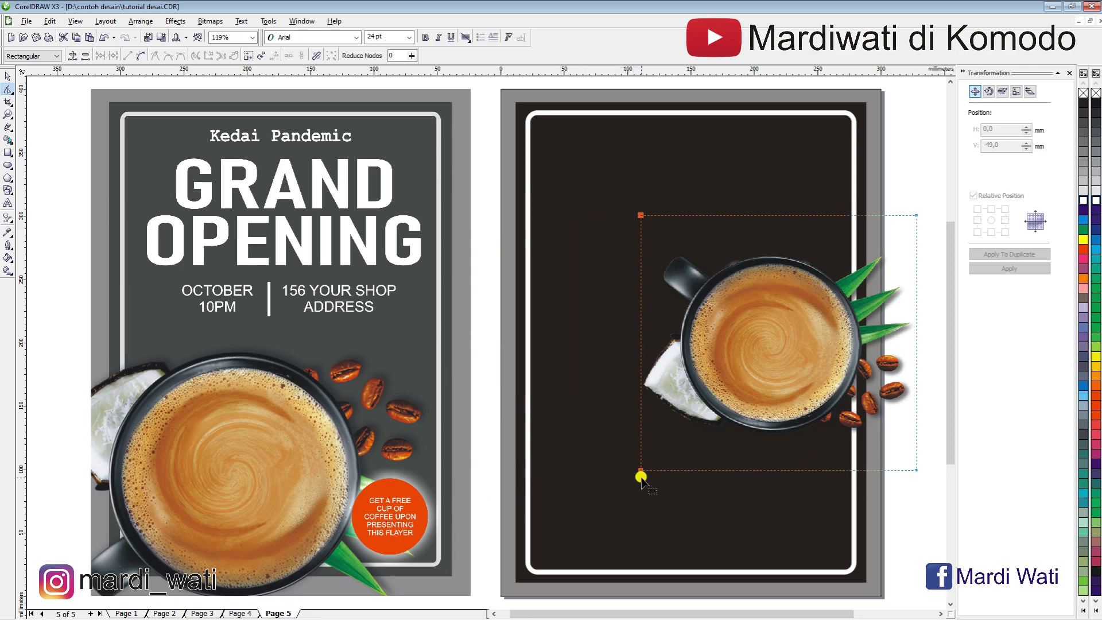
click(8, 76)
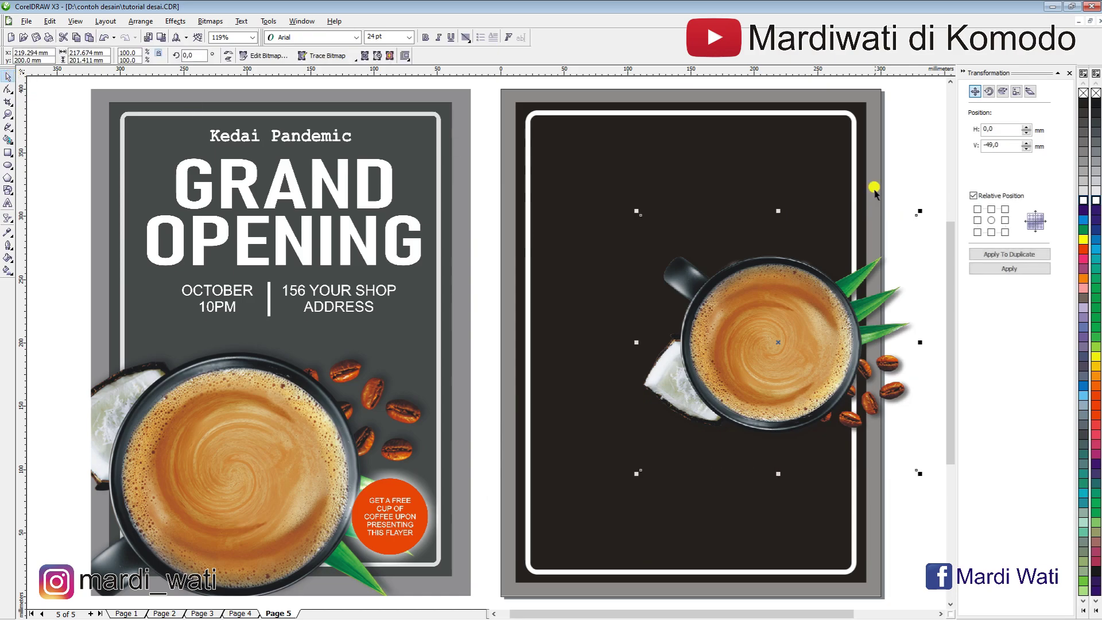
Step: Move the cup image to the new page's lower-left corner and flip it vertically so the handle points to the bottom corner
drag(809, 312, 644, 457)
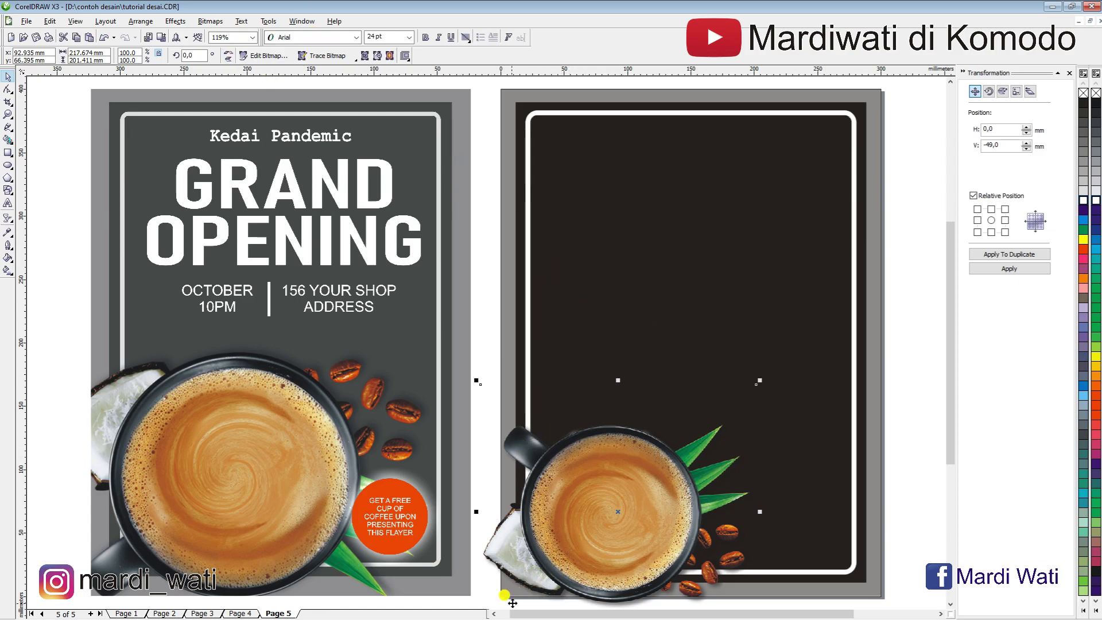
click(229, 56)
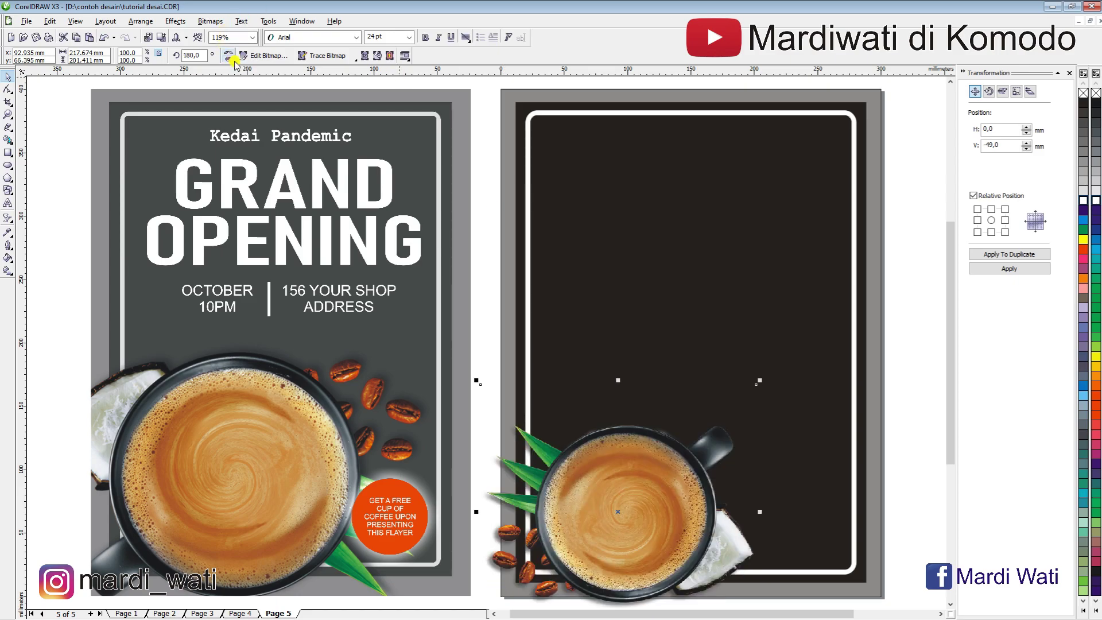
click(228, 59)
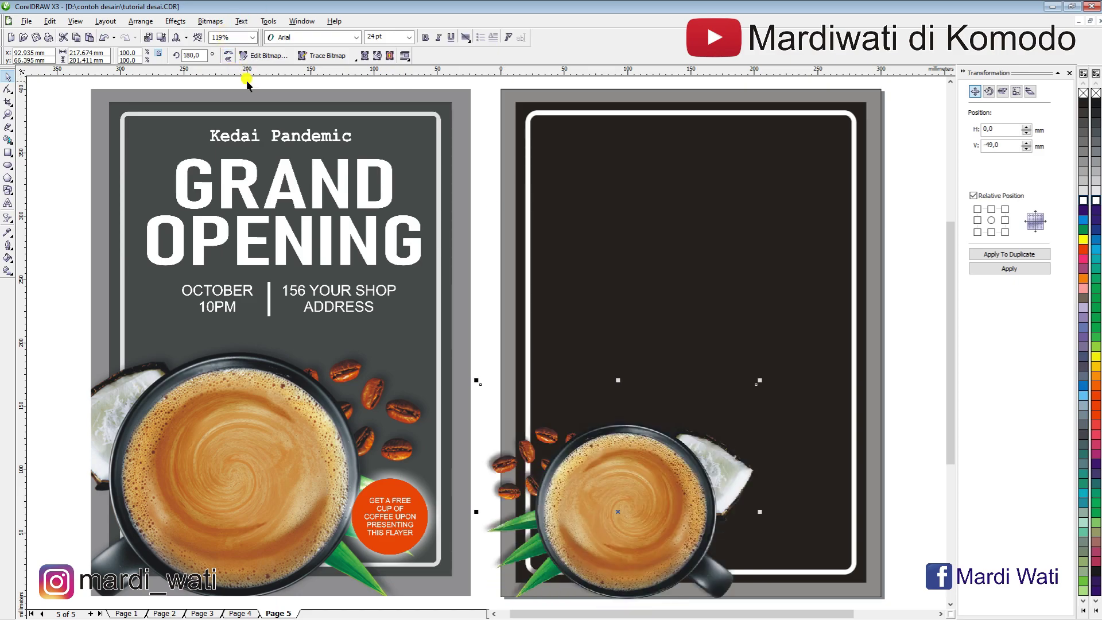
click(228, 53)
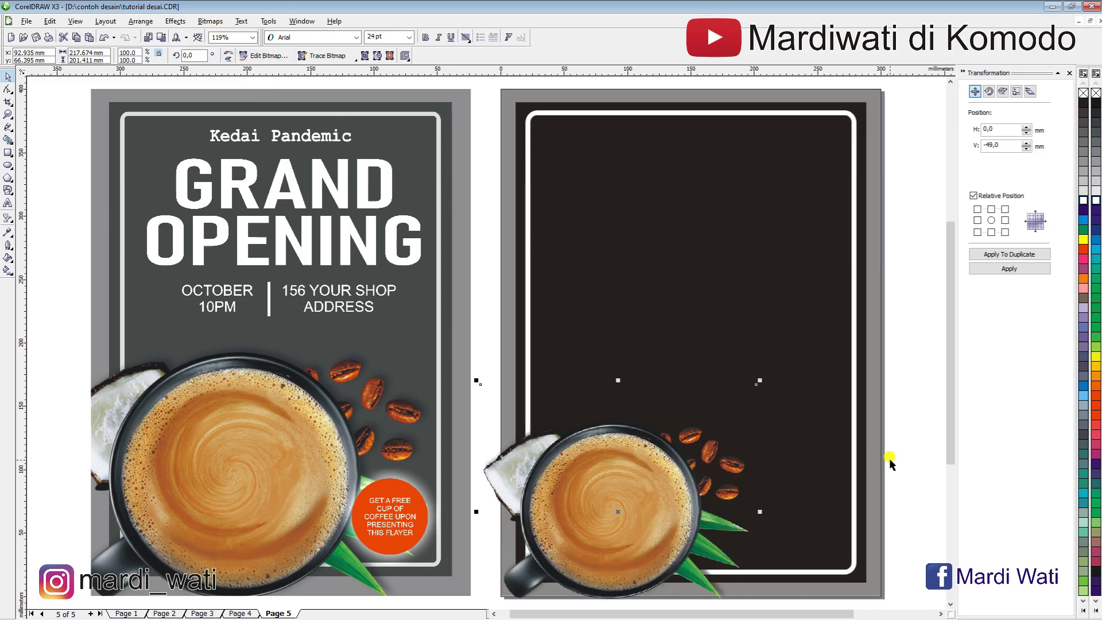
Step: Enlarge the cup image to about 143%, about 312 mm wide, and position it overlapping the page's lower-left edge as in the original flyer
click(915, 309)
click(659, 450)
drag(758, 375, 858, 290)
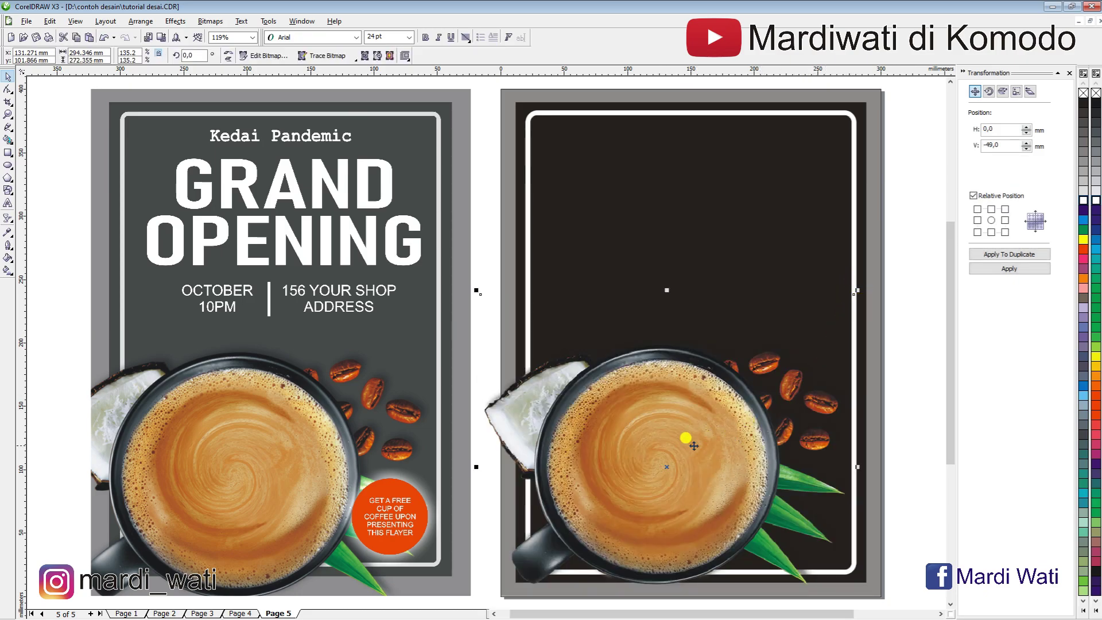
drag(683, 446, 654, 451)
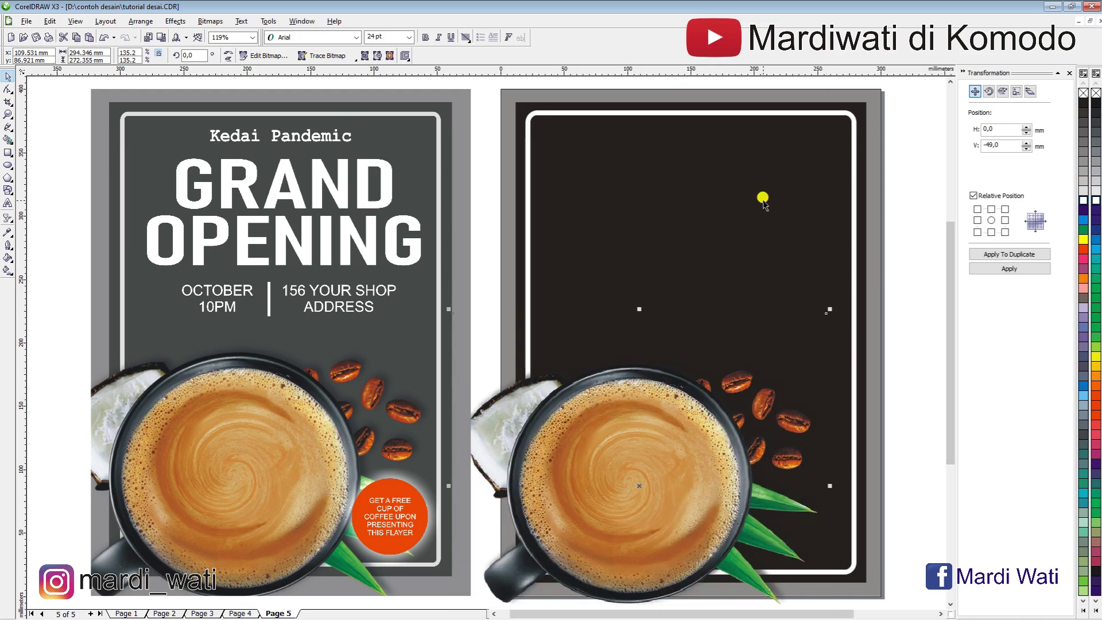
drag(828, 308, 854, 281)
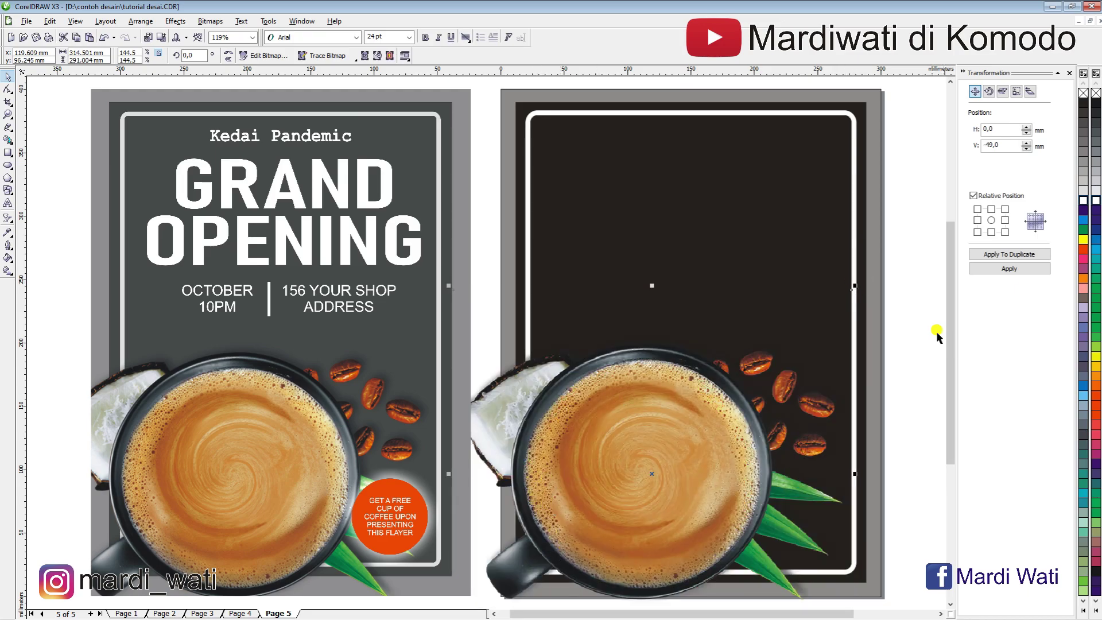
click(909, 334)
click(654, 431)
drag(855, 285, 852, 289)
click(920, 249)
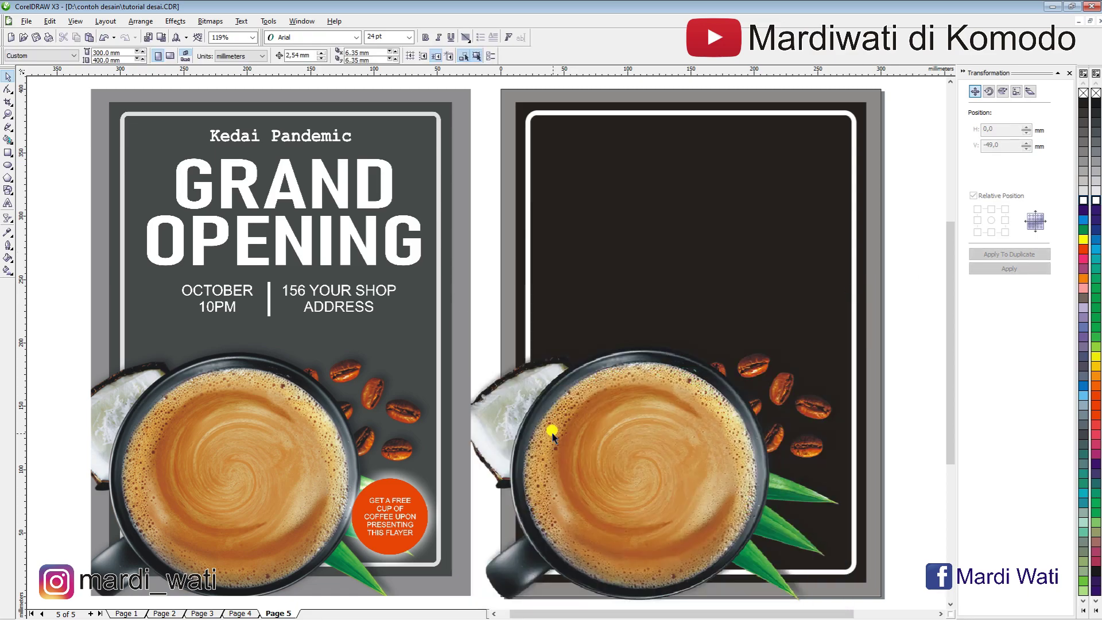
Step: Intersect the cup image with the page-sized rectangle and delete the original image, keeping only the part inside the page
click(500, 90)
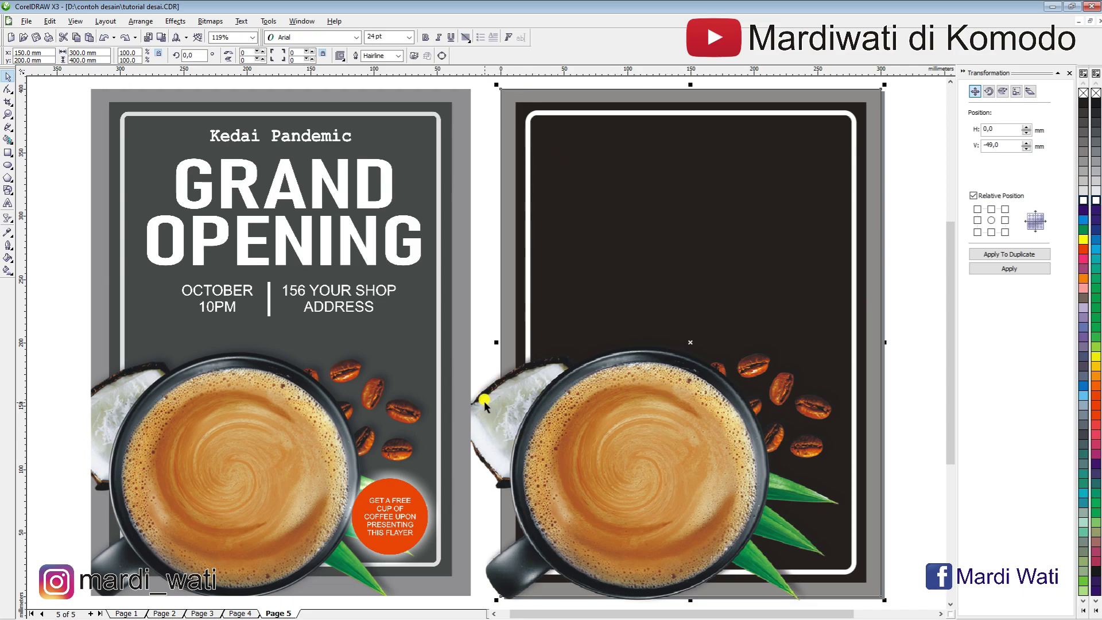
shift+click(484, 401)
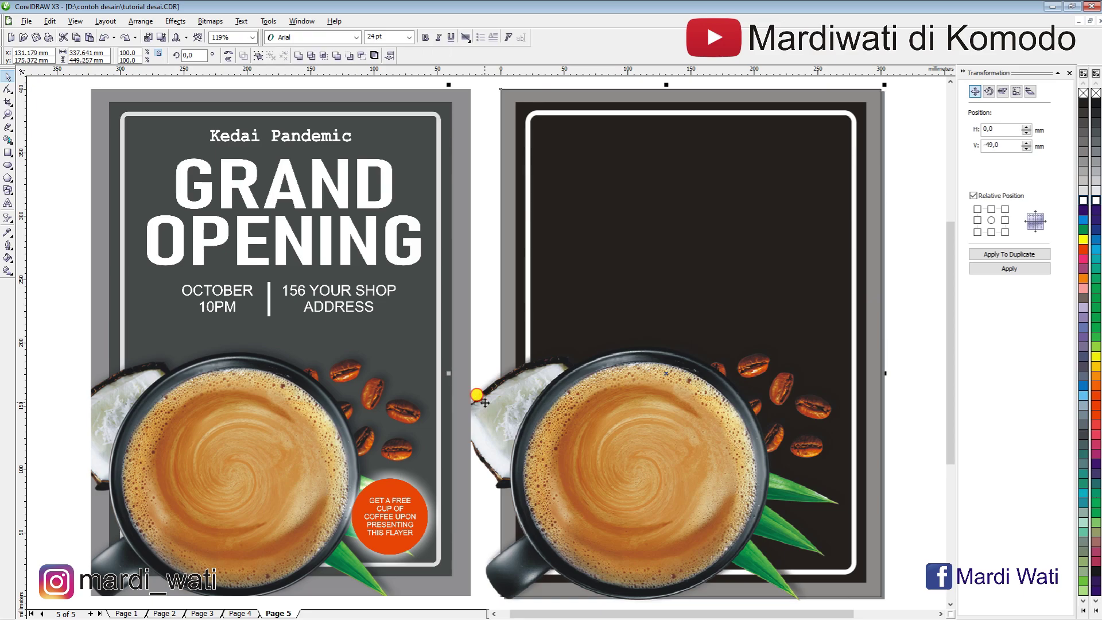
click(324, 55)
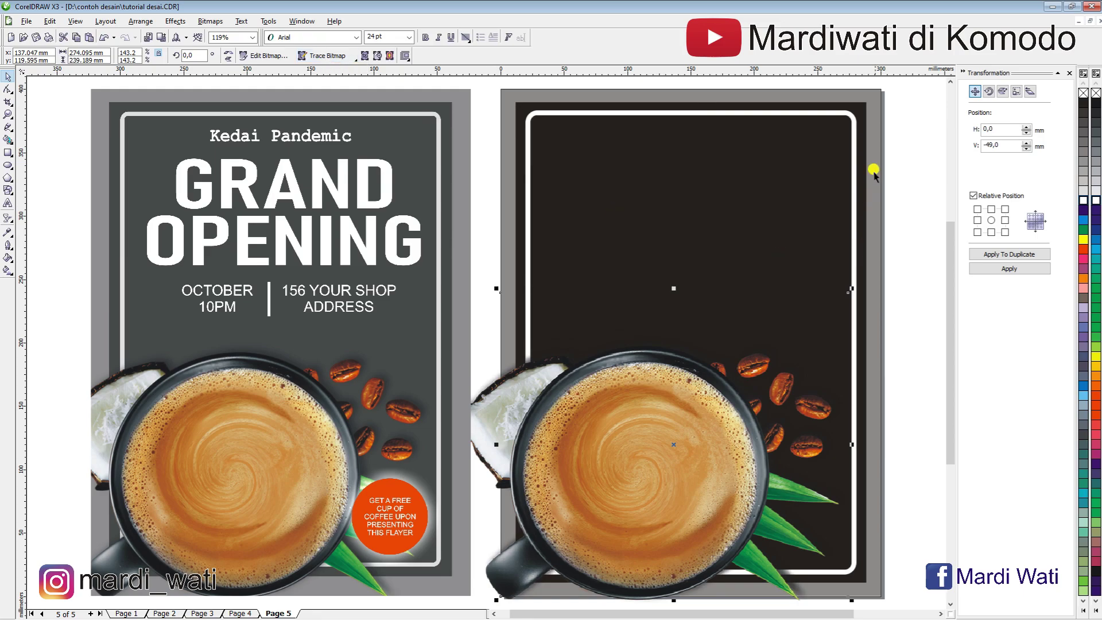
click(477, 404)
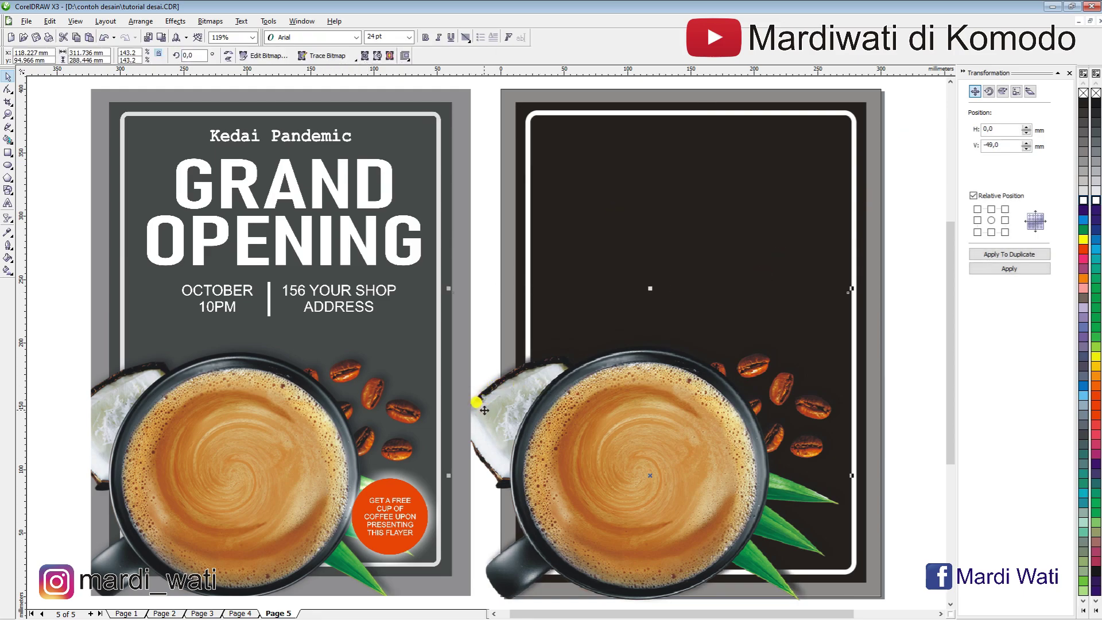
key(Delete)
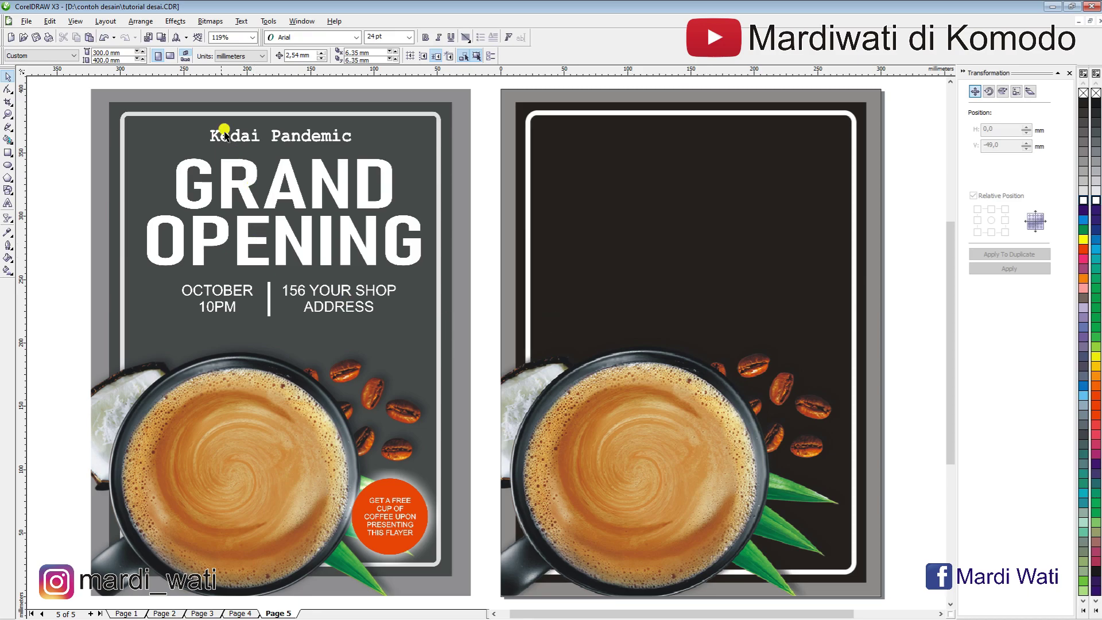
Step: Add the text "Kedai Pandemic" in 24 pt Arial near the top of the white frame and colour it white
click(7, 204)
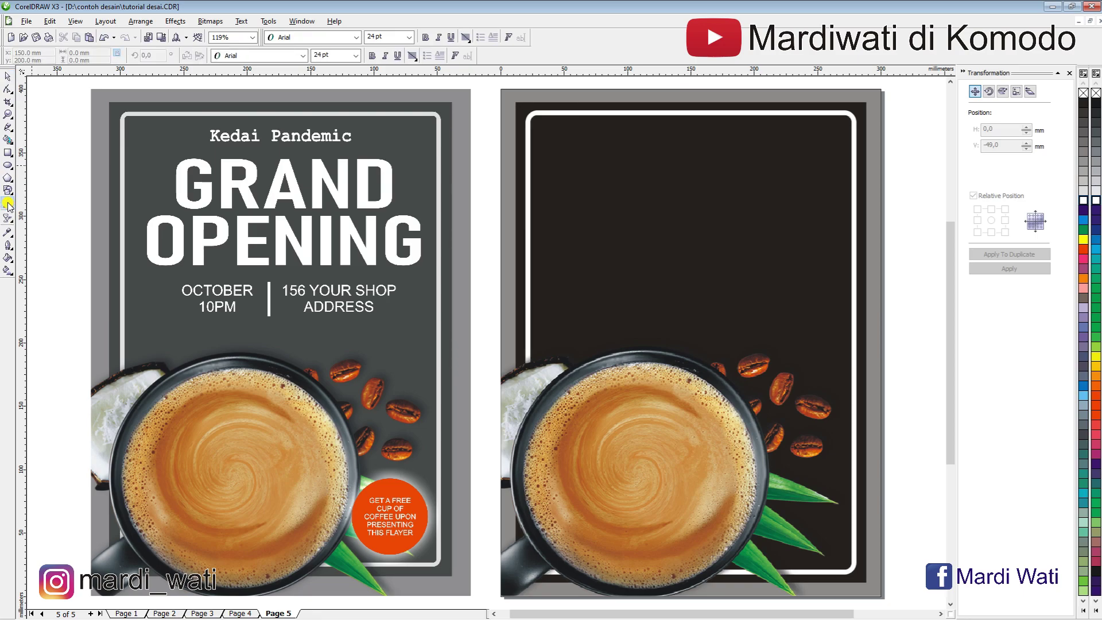
click(613, 140)
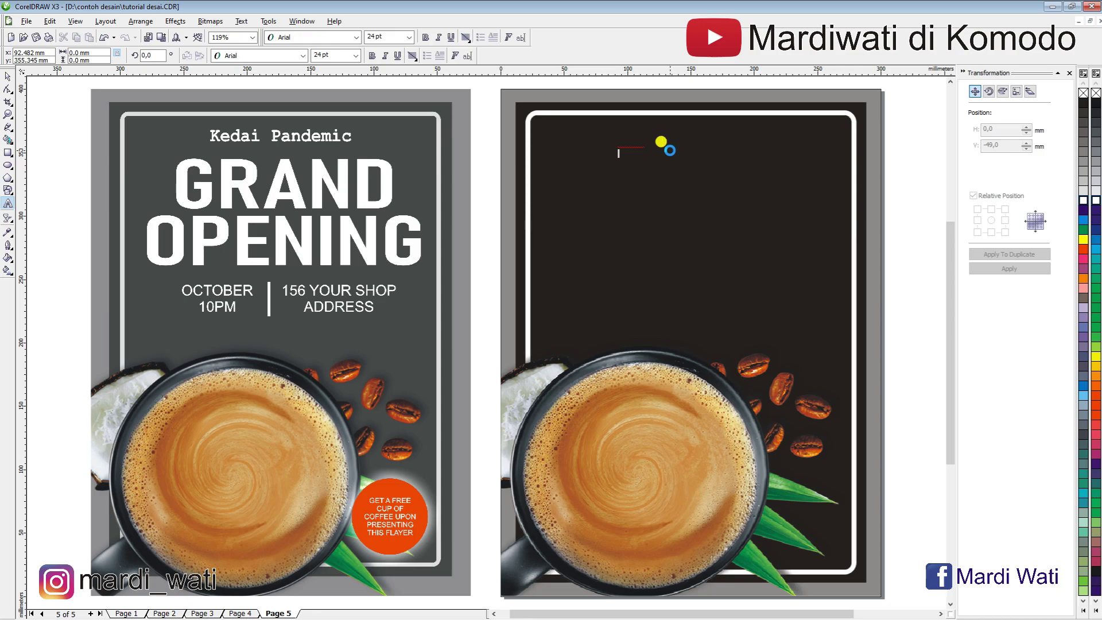
click(7, 77)
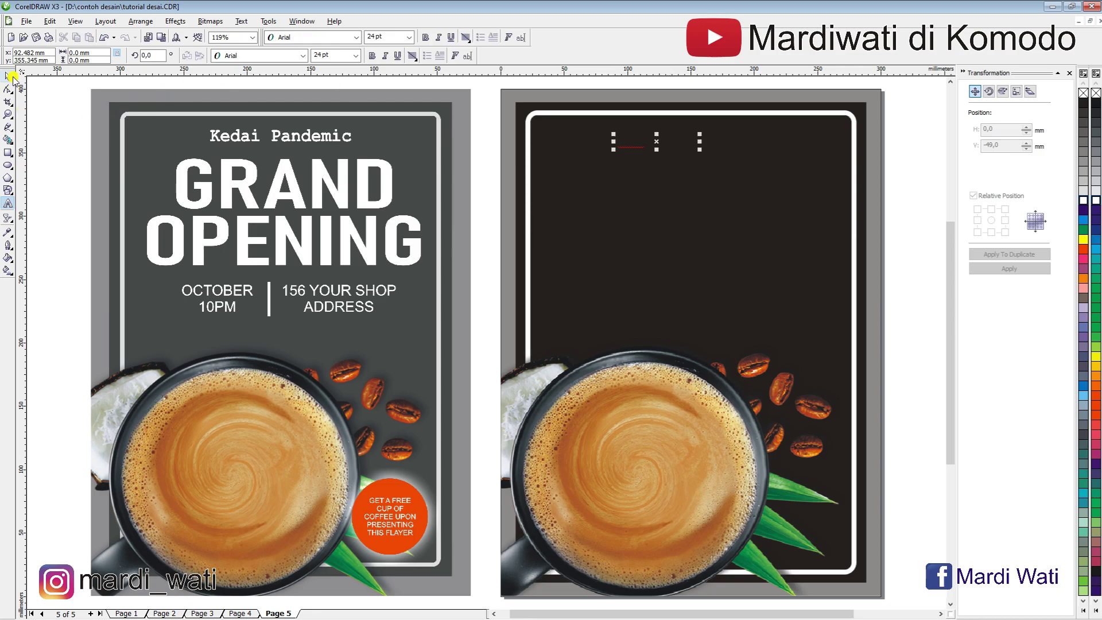
click(1095, 203)
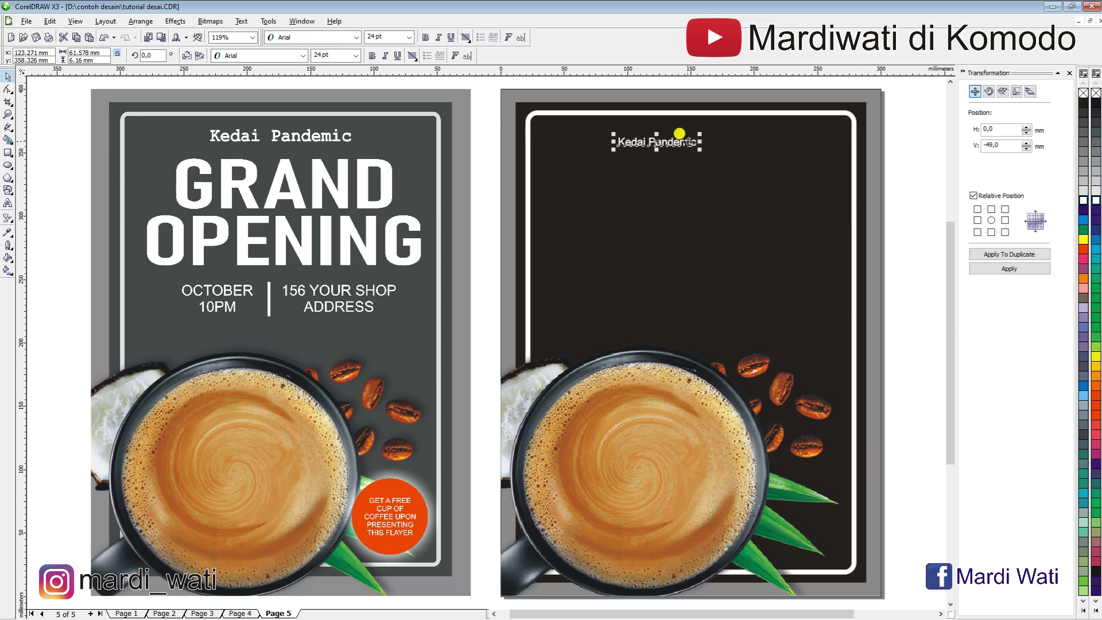
Step: Append the lines "GRAND OPENING", "OCTOBER 10PM", "156 YOUR SHOP ADDRESS", a blank line and "GET A FREE CUP OF COFFEE UPON PRESENTING THIS FLAYER" to the text
double_click(680, 138)
text(GRAND OPENING OCTOBER 10P)
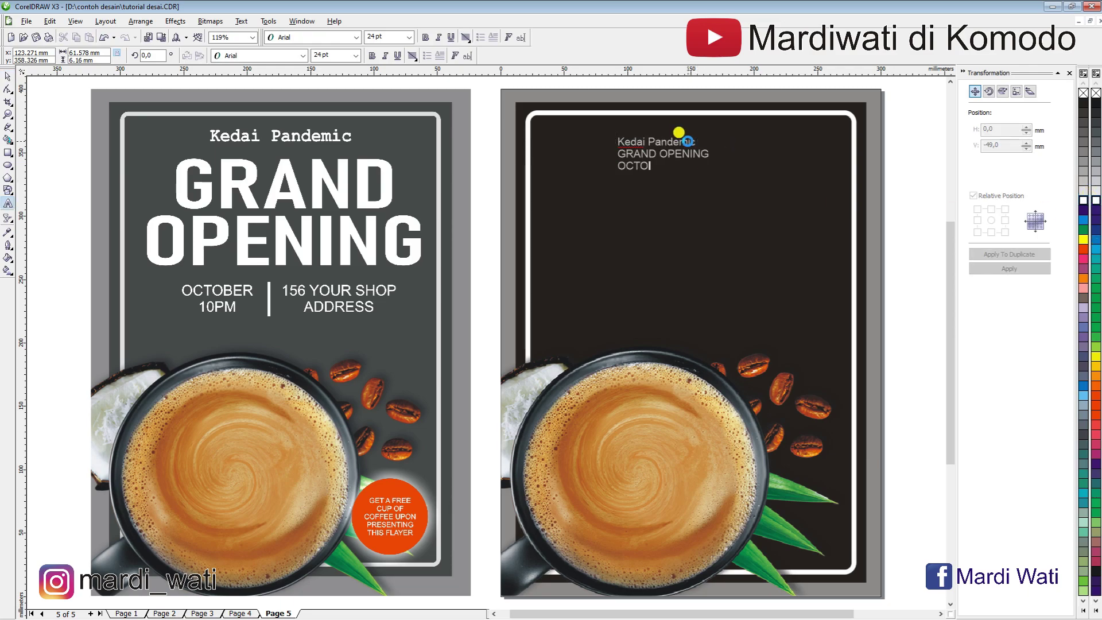
text(M)
key(Return)
text(156 YOUR SHOP ADDRESS)
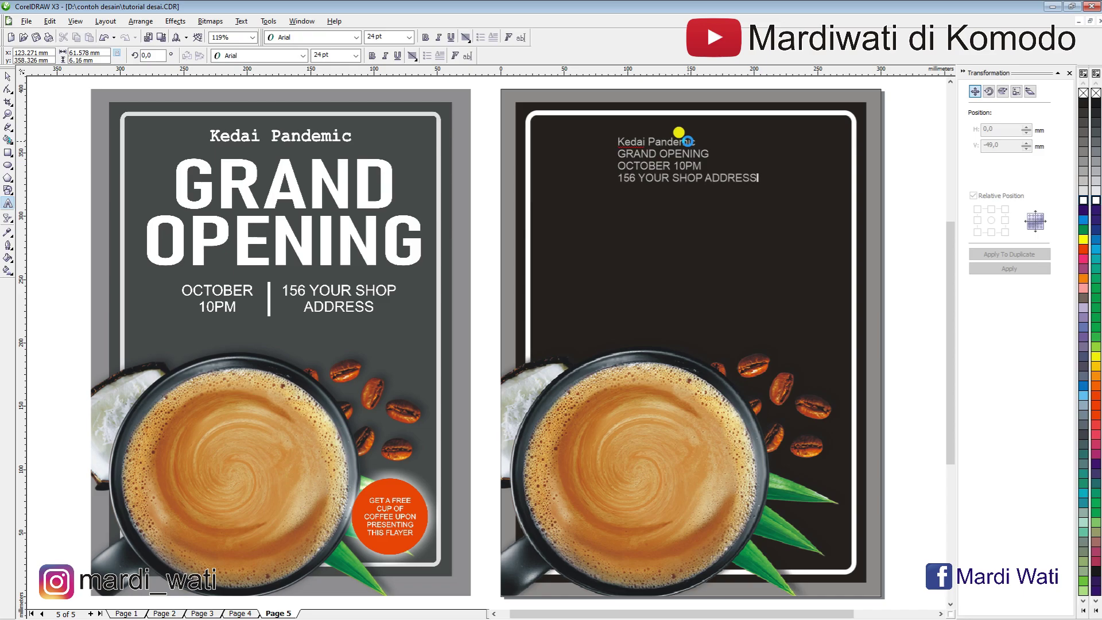
text(  GET A FREE CUP OF COFFEE UPON PRESENTING THIS FL)
text(AYER)
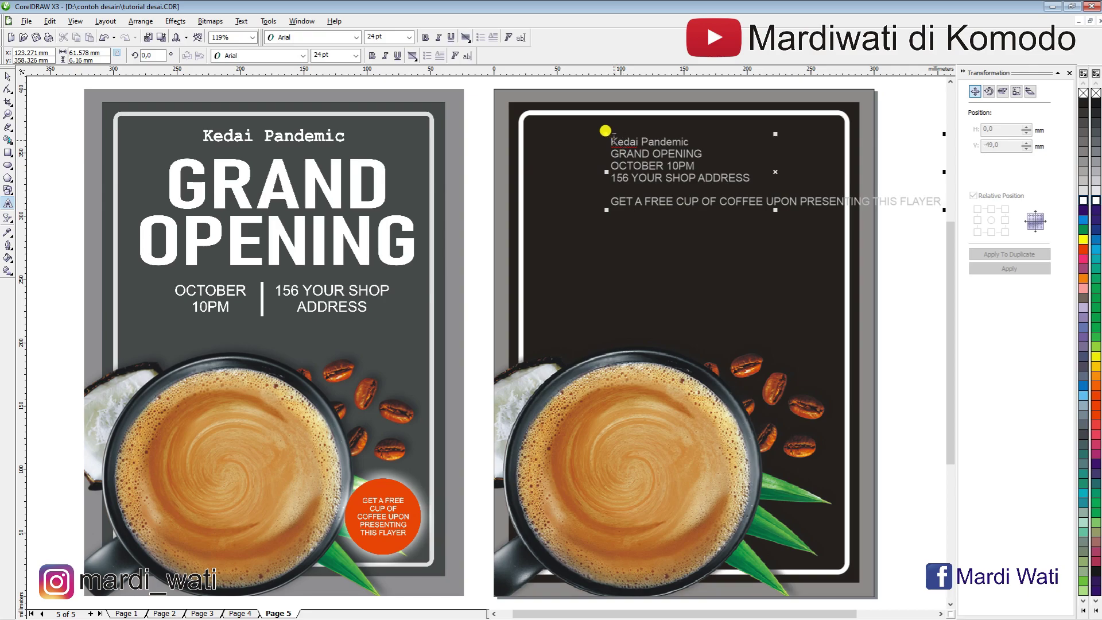
Step: Apply center alignment to all lines of the flyer text
drag(603, 133, 806, 190)
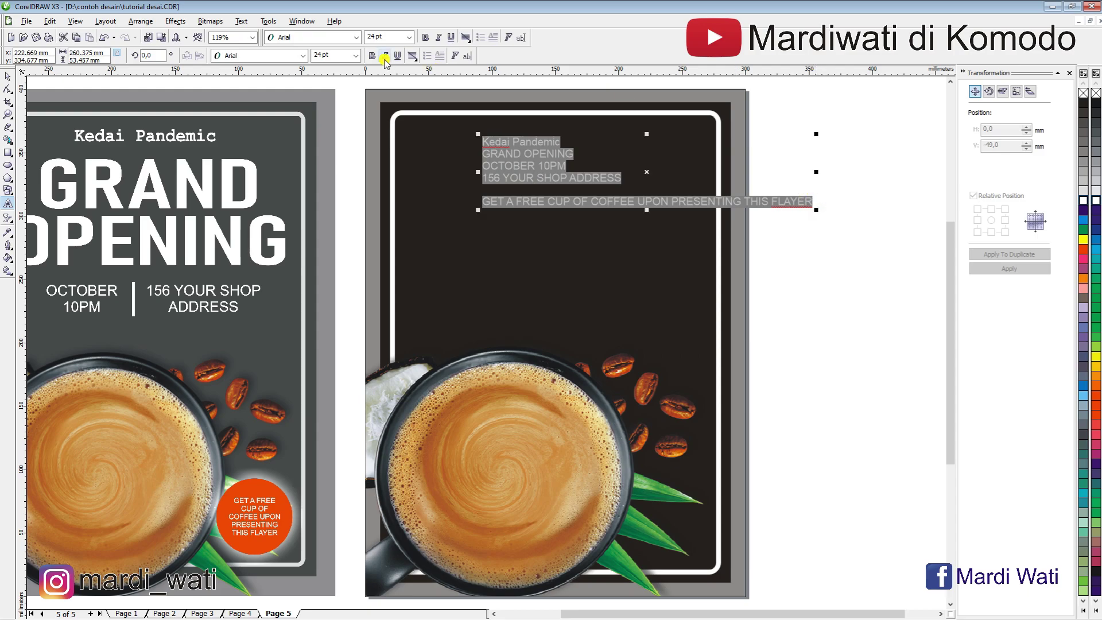
click(413, 56)
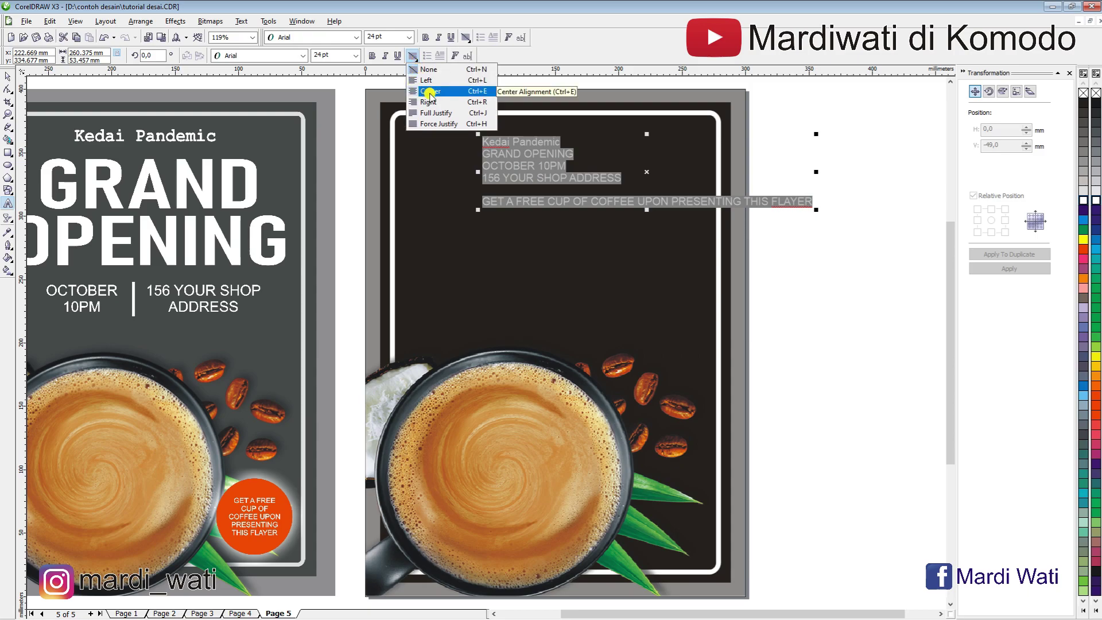
click(429, 93)
click(8, 76)
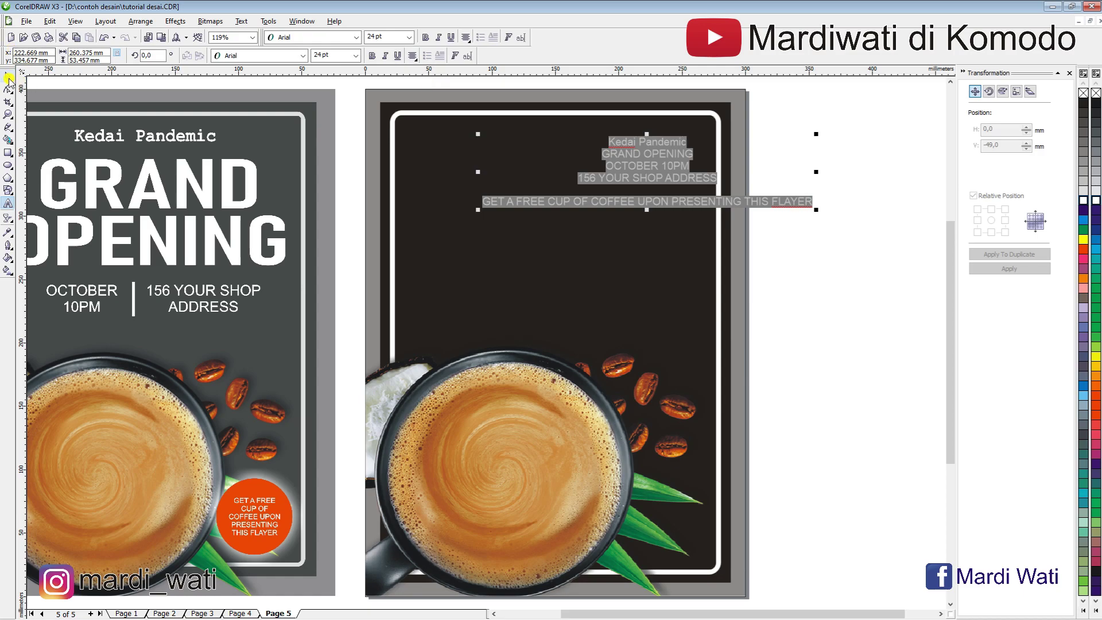
click(865, 174)
Step: Center the flyer text block horizontally on the page-sized rectangle
click(631, 145)
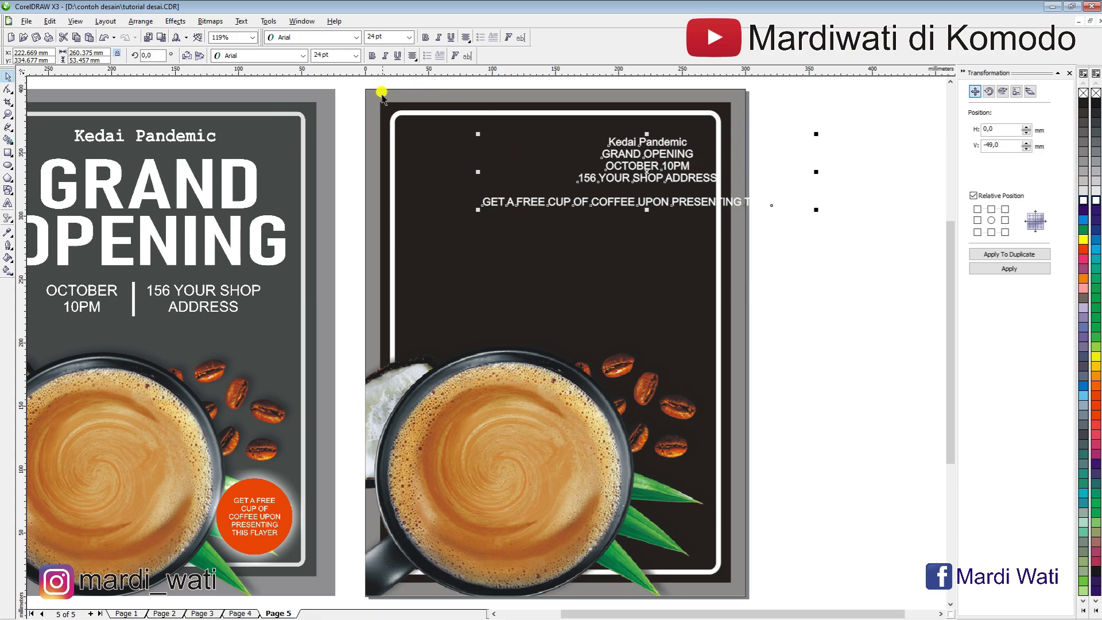
click(701, 146)
click(667, 146)
shift+click(370, 90)
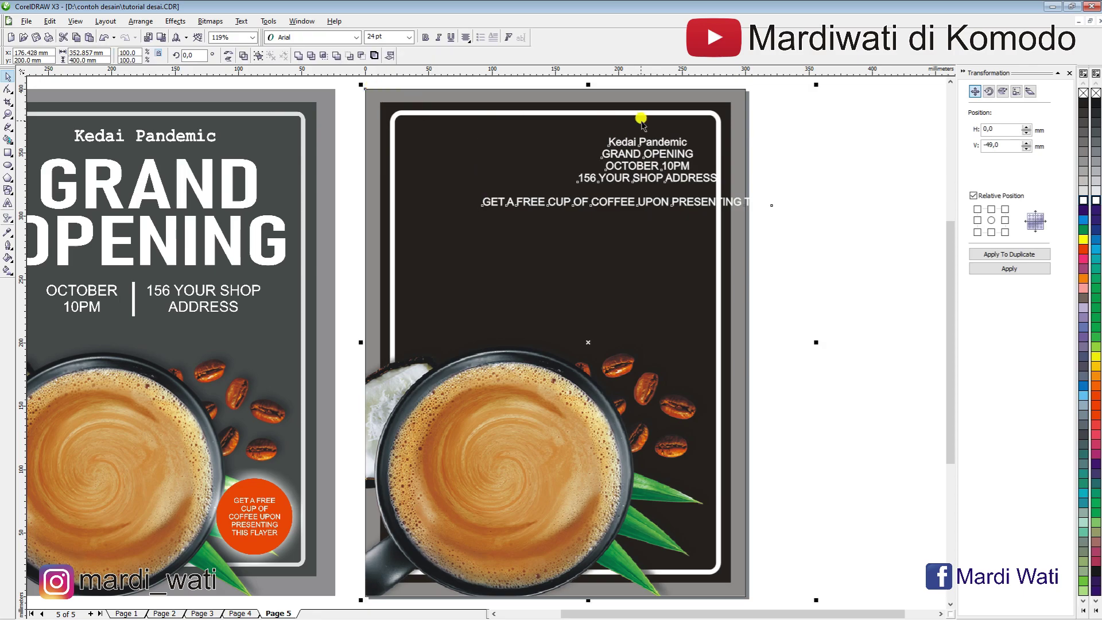
key(c)
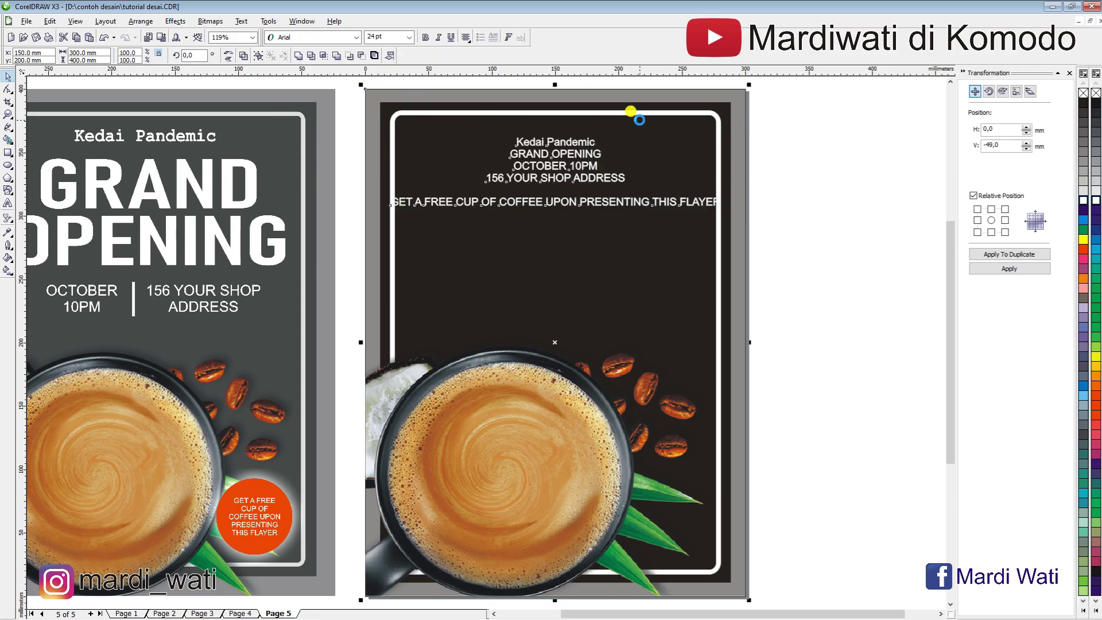
Step: Break the flyer text block apart into separate lines
click(839, 164)
click(489, 202)
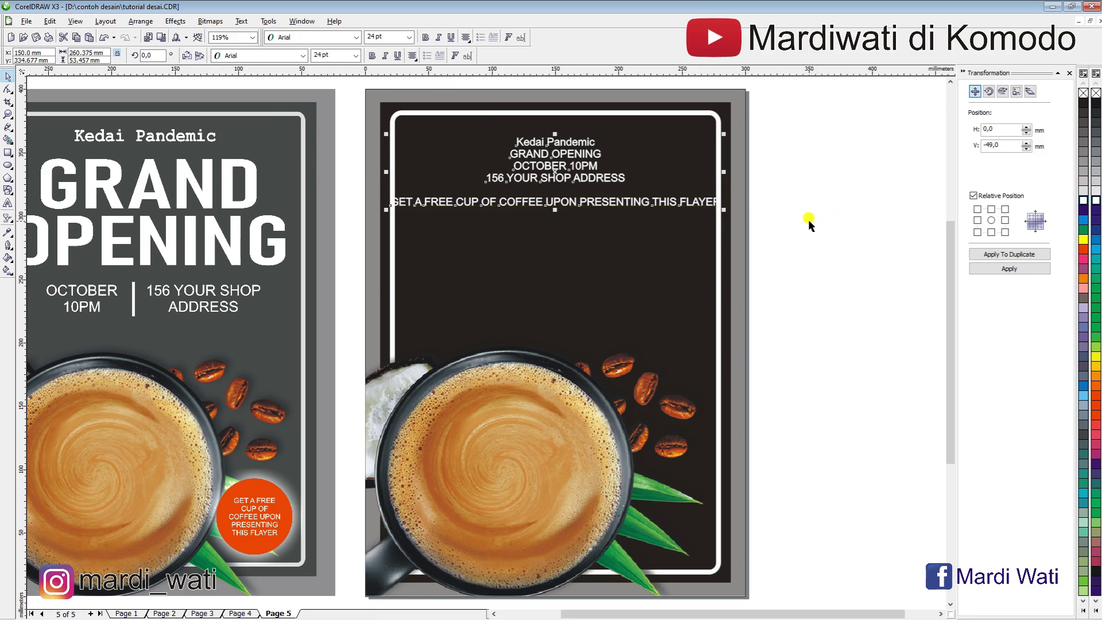
click(831, 172)
click(539, 143)
click(144, 21)
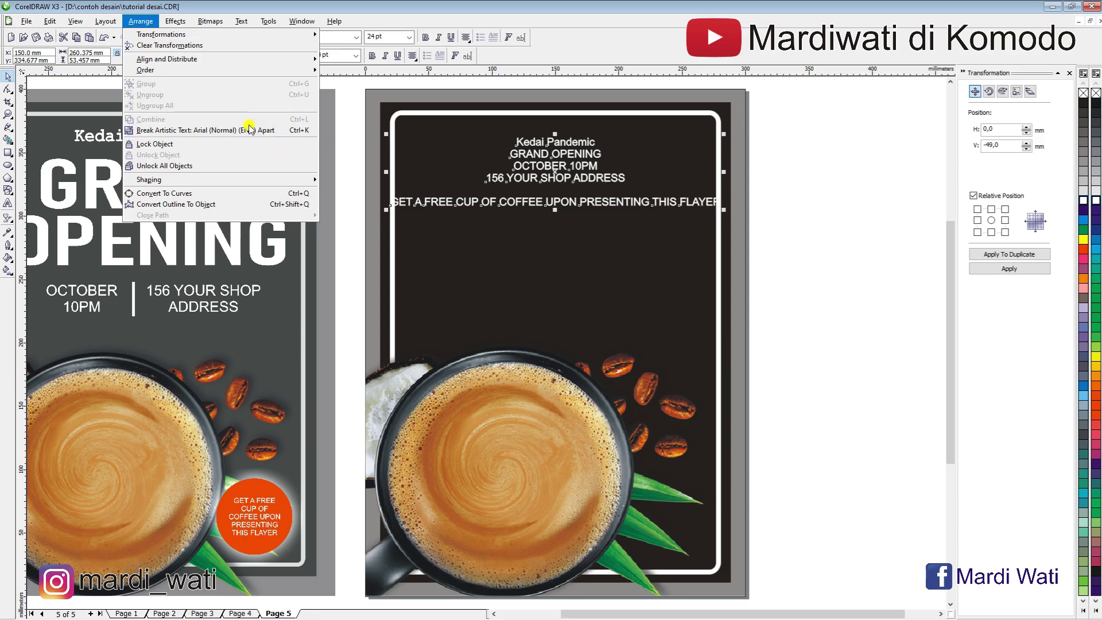
click(285, 131)
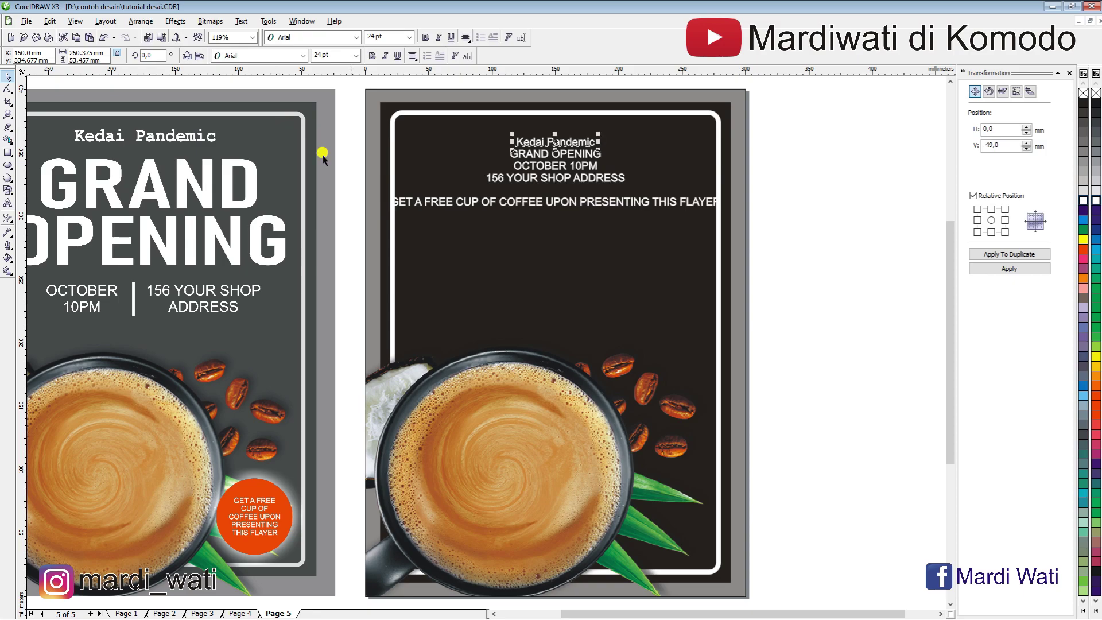
click(776, 169)
Step: Move the free coffee line down to just above the cup, and the date and address lines down to just above it
click(519, 141)
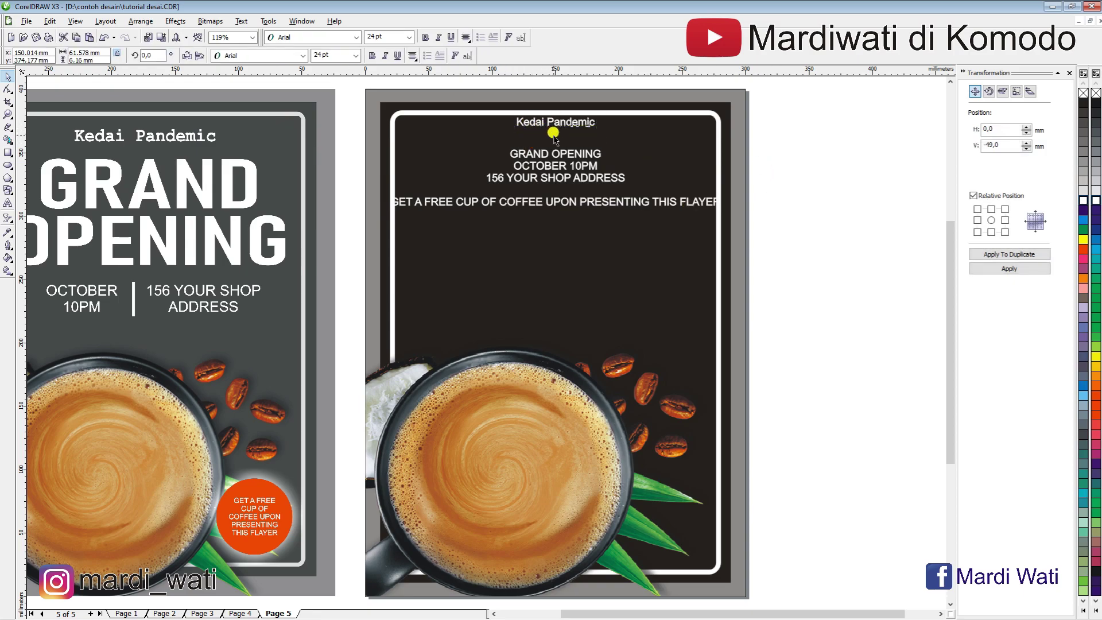
click(865, 219)
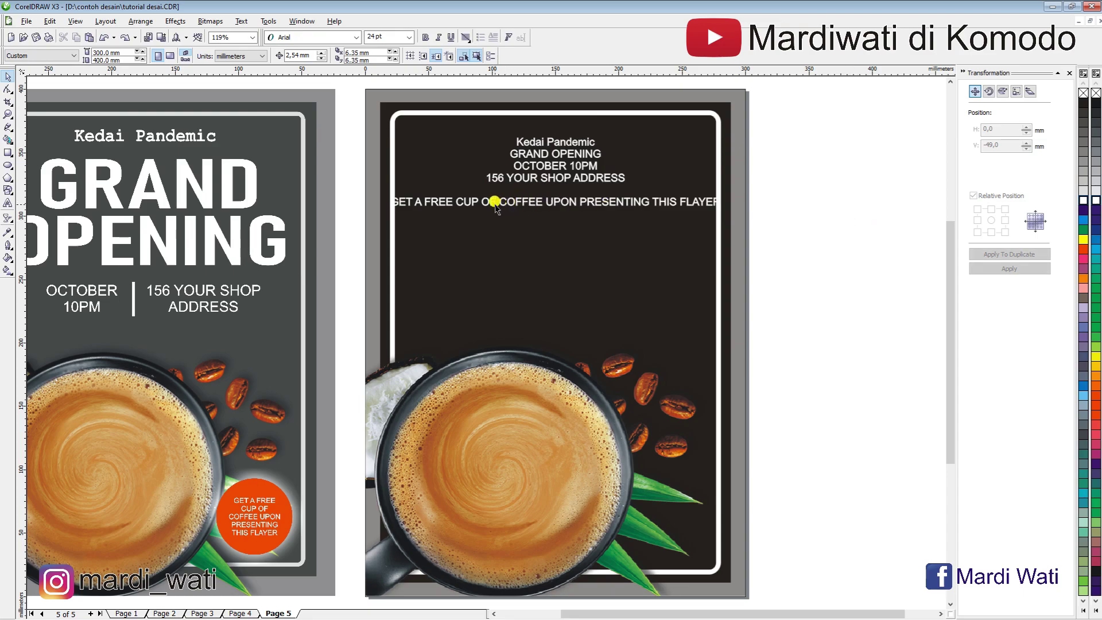
drag(492, 202, 499, 317)
click(525, 179)
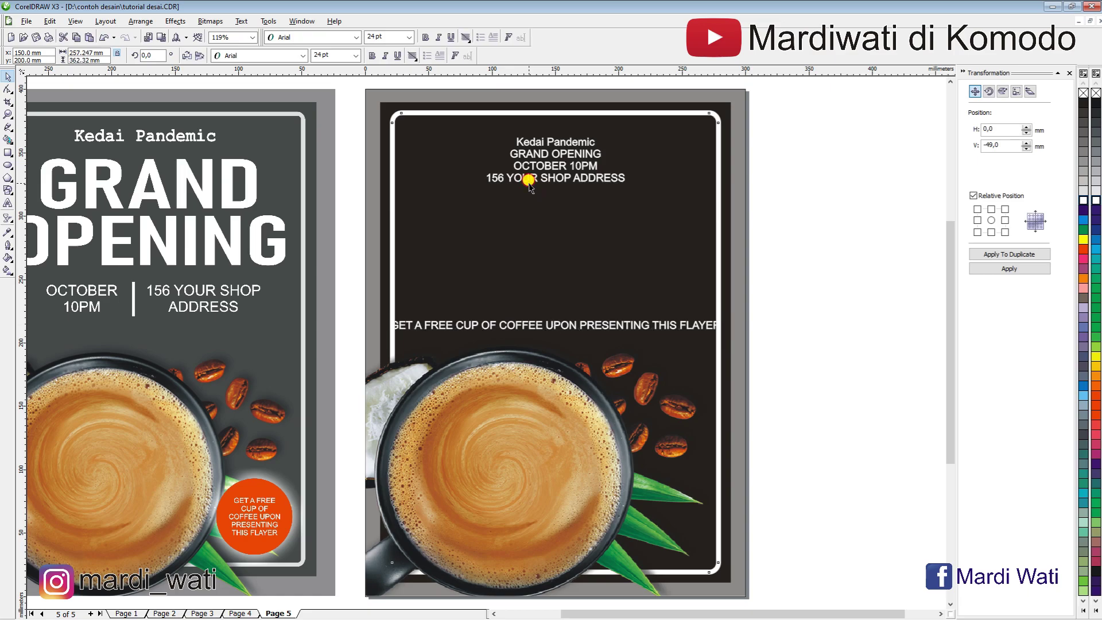
click(540, 179)
shift+click(525, 167)
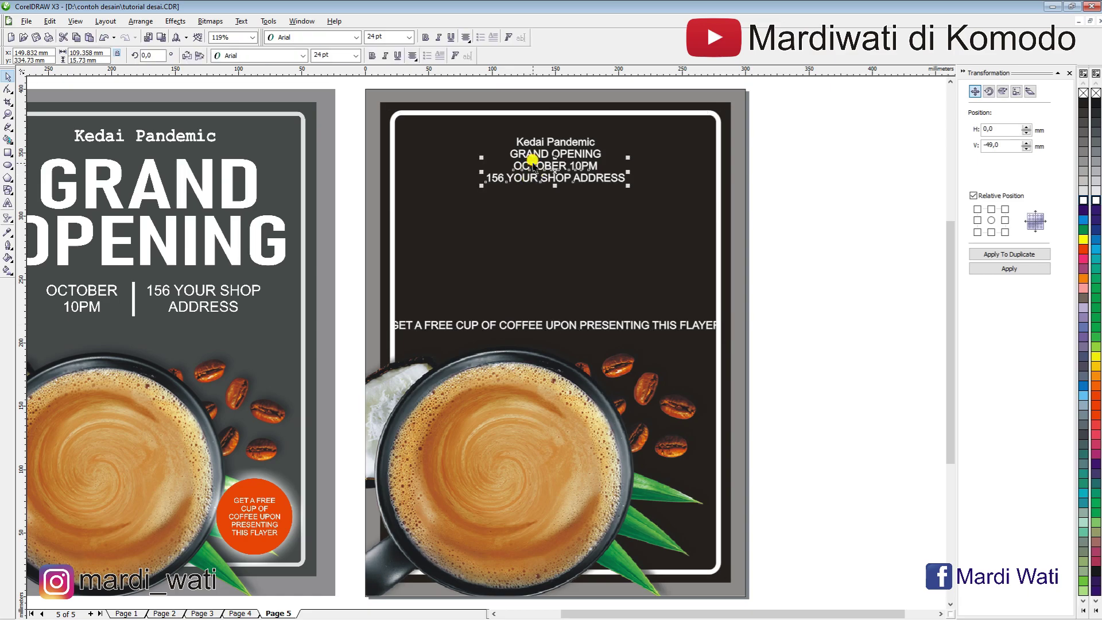
drag(542, 156, 545, 268)
key(Escape)
Step: Set the "Kedai Pandemic" line in Courier New and enlarge it to match the original flyer
click(548, 140)
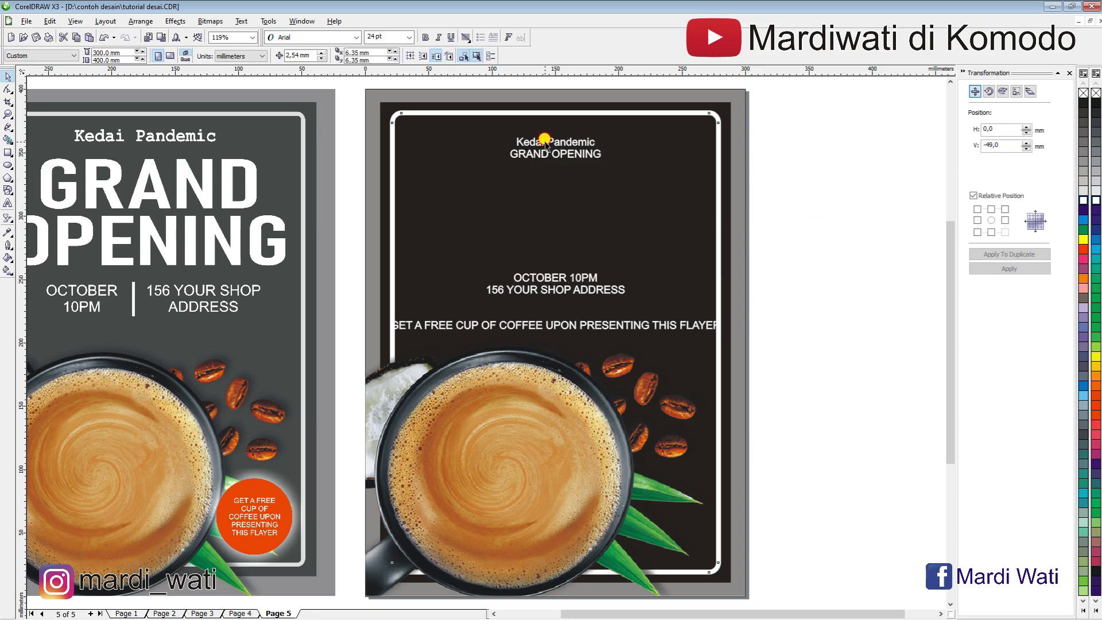
click(302, 55)
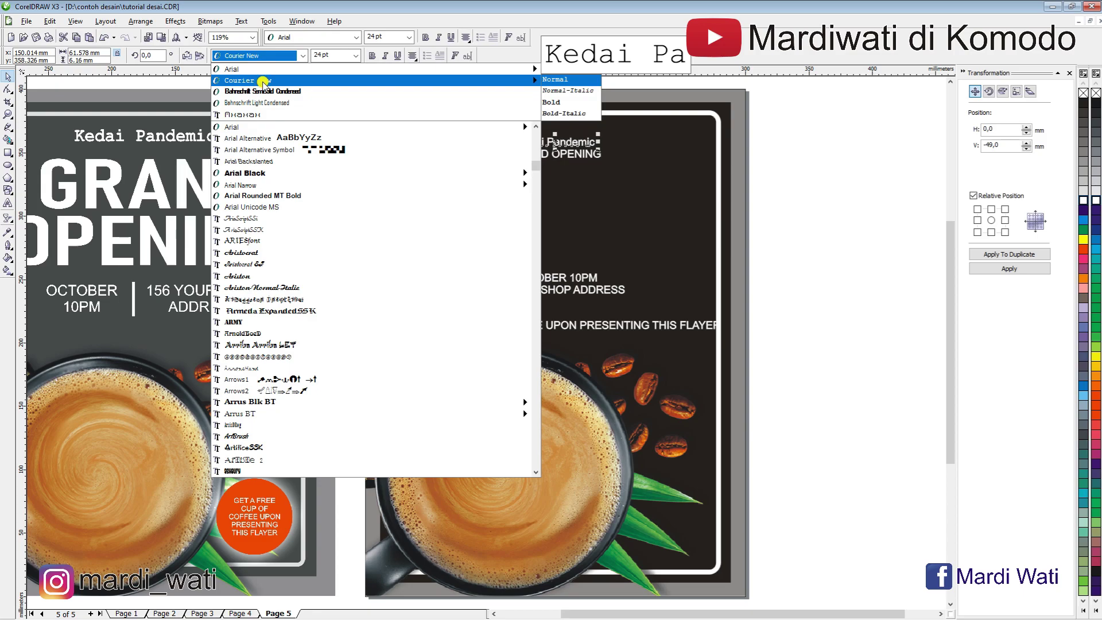
click(262, 81)
drag(598, 132, 614, 117)
click(893, 184)
Step: Enlarge "GRAND OPENING" to about 79 pt below the shop name and split it into two lines, one word each
click(531, 152)
drag(560, 144, 708, 135)
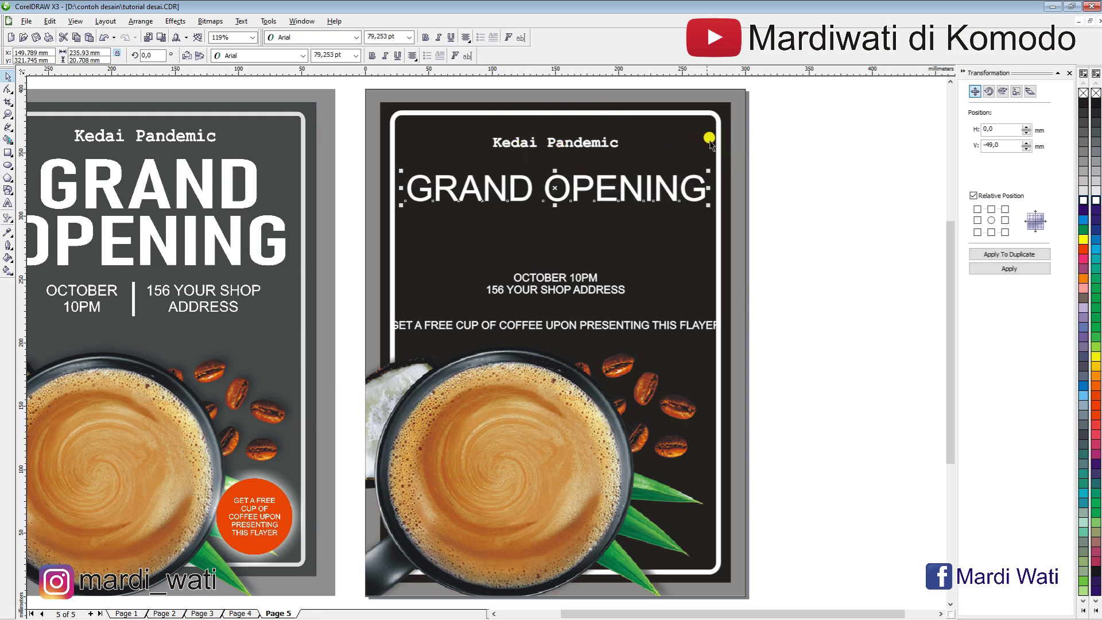
double_click(541, 176)
key(BackSpace)
key(Return)
key(Escape)
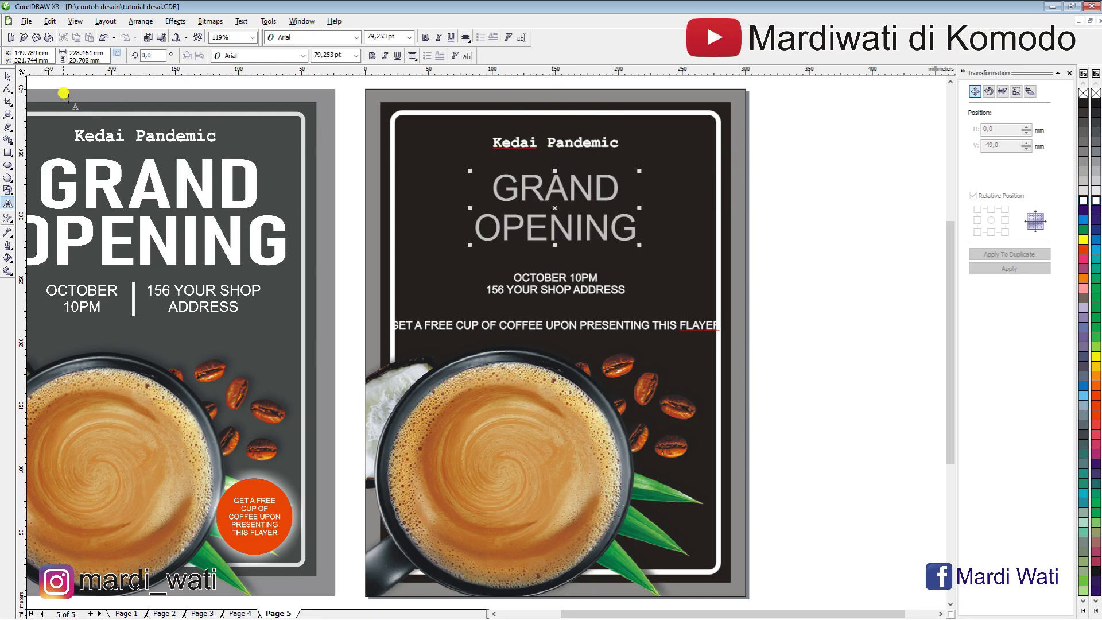
Step: Set the "GRAND OPENING" heading in Bahnschrift SemiBold Condensed and enlarge it to about 117 pt
click(6, 76)
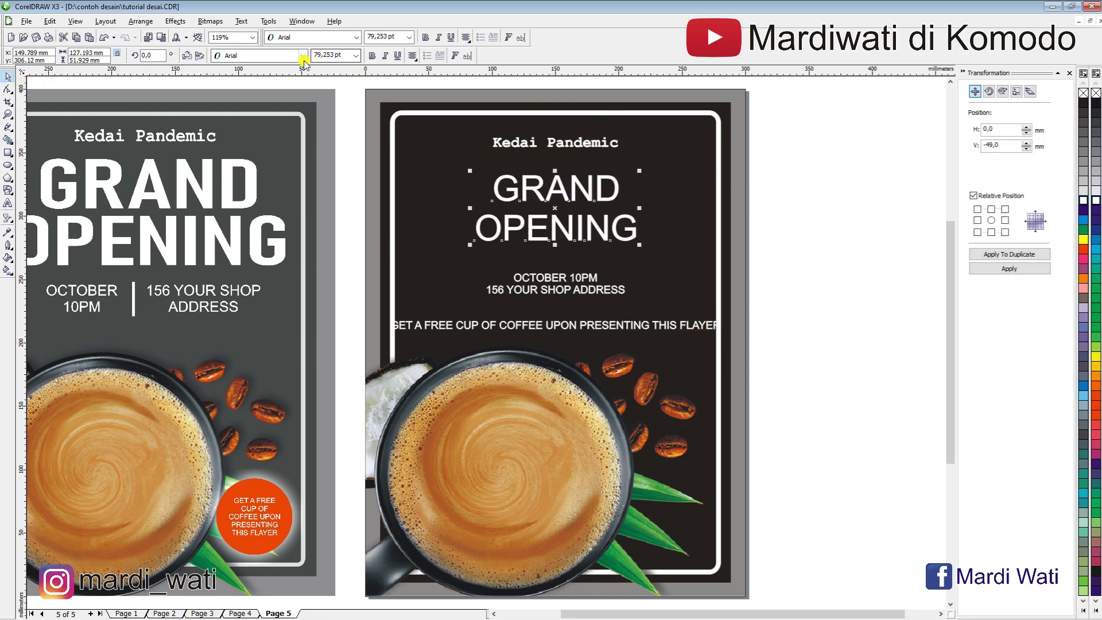
click(303, 56)
click(285, 92)
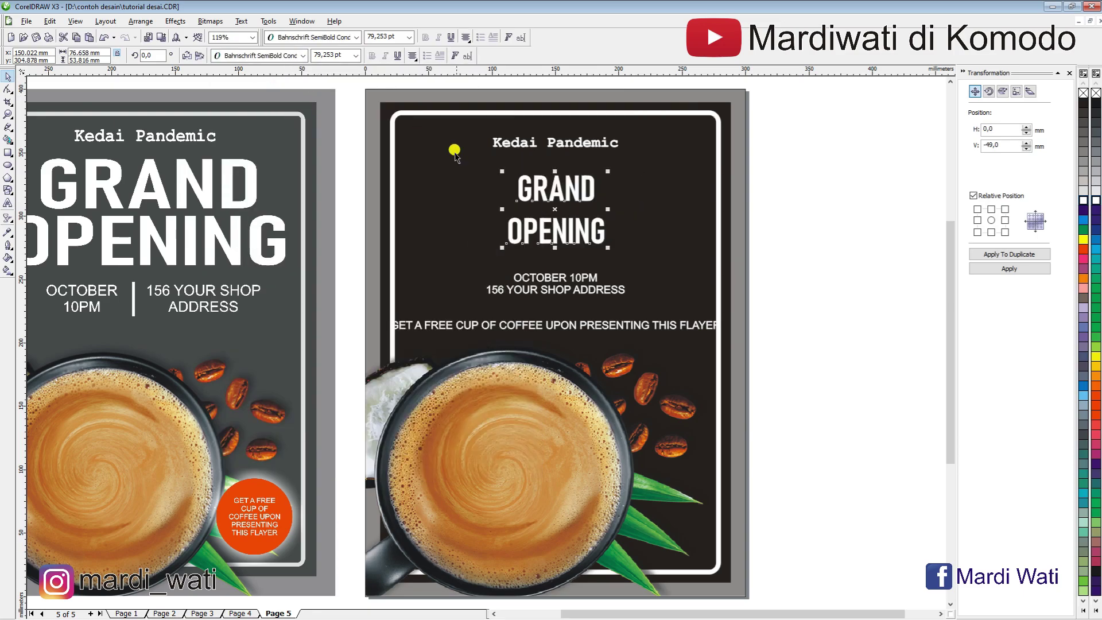
drag(607, 170, 649, 140)
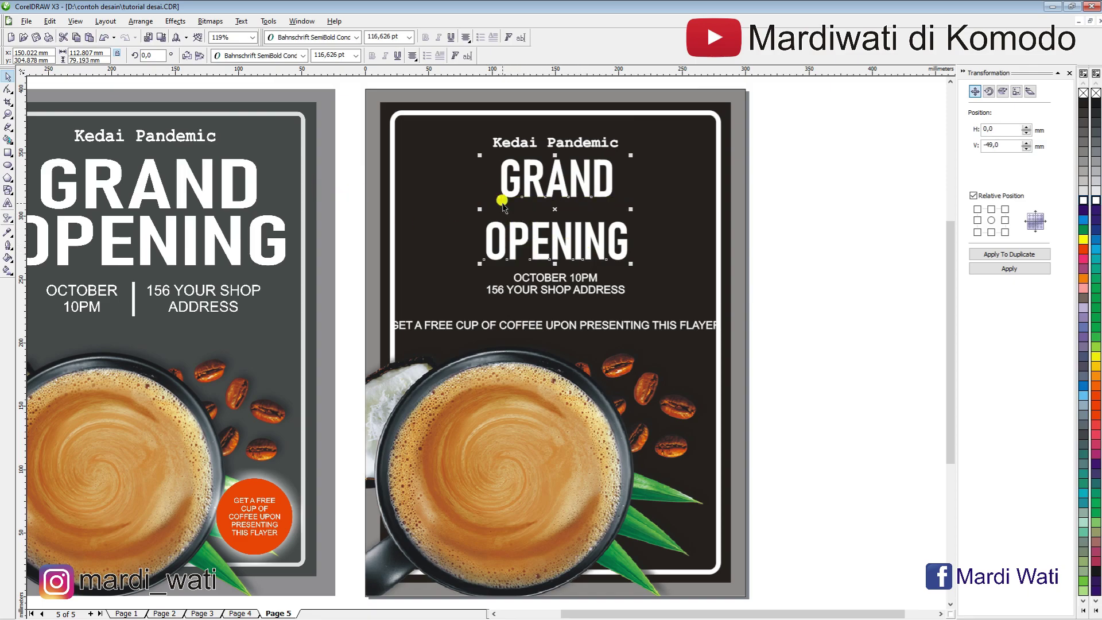
Step: Tighten the heading's line spacing, then stretch and enlarge it to fill most of the white frame's width
click(8, 91)
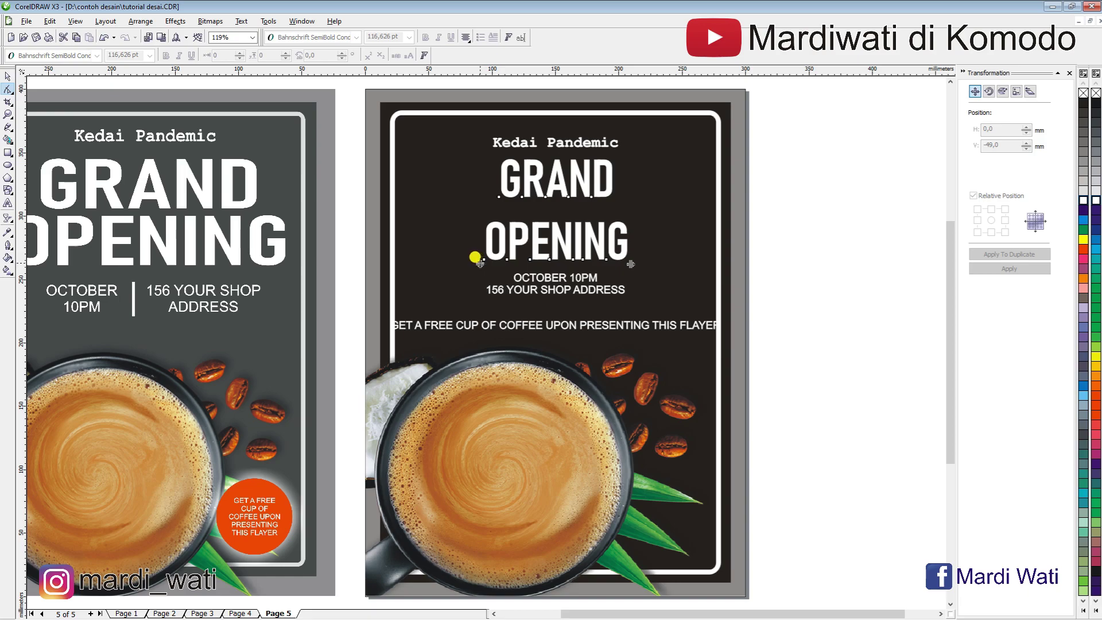
drag(480, 264, 481, 235)
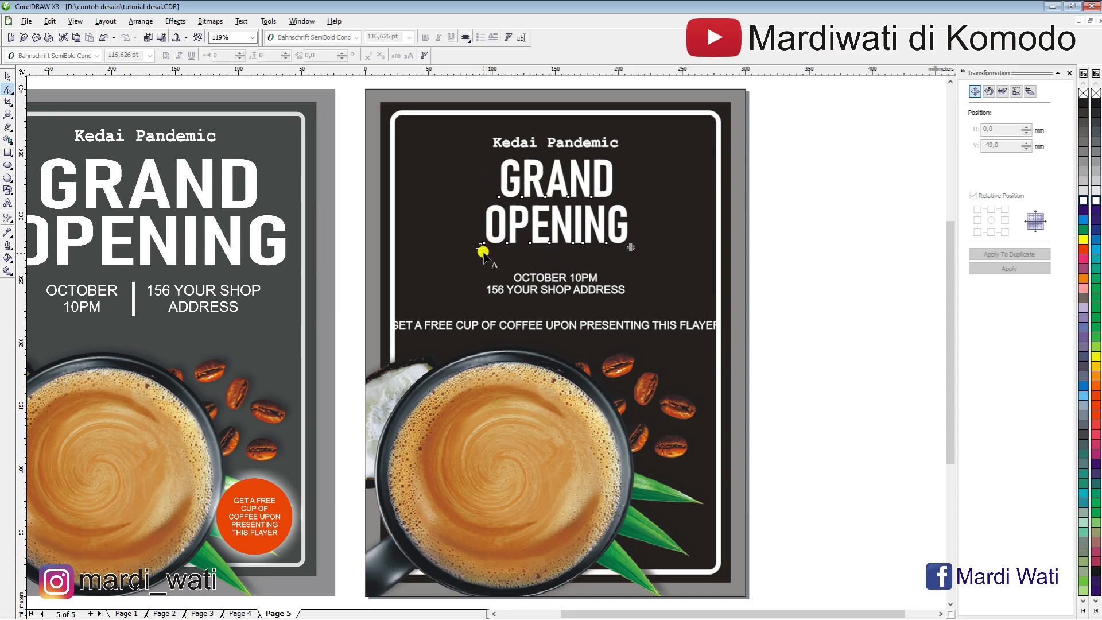
click(8, 81)
drag(630, 196, 699, 212)
drag(555, 247, 557, 269)
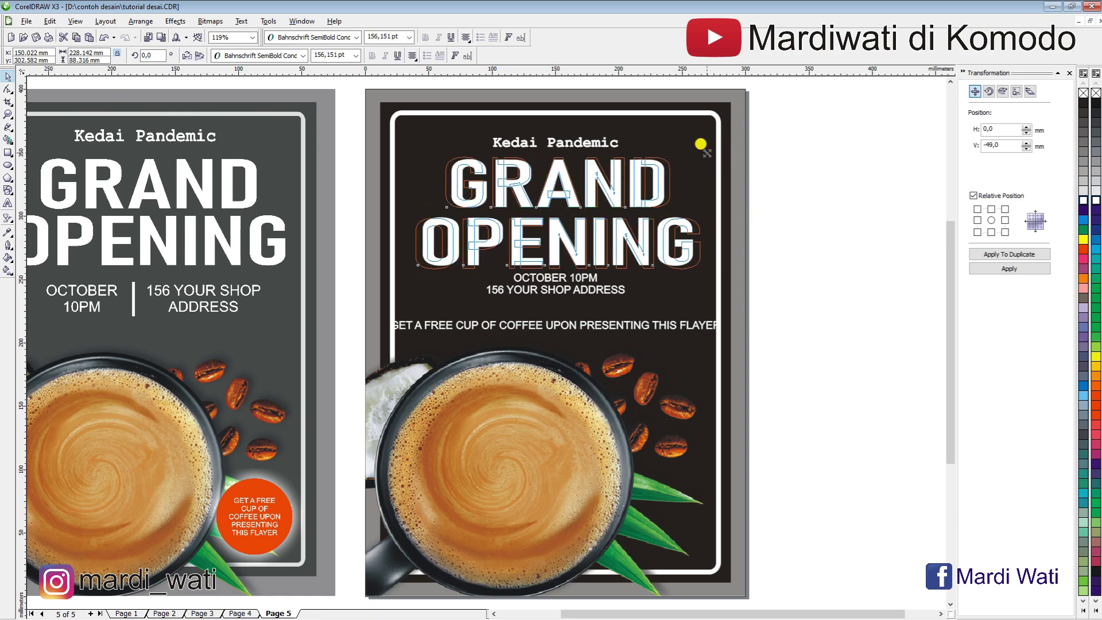
key(Escape)
Step: Move the "OCTOBER 10PM" line sideways so it sits to the left of the address line
click(535, 278)
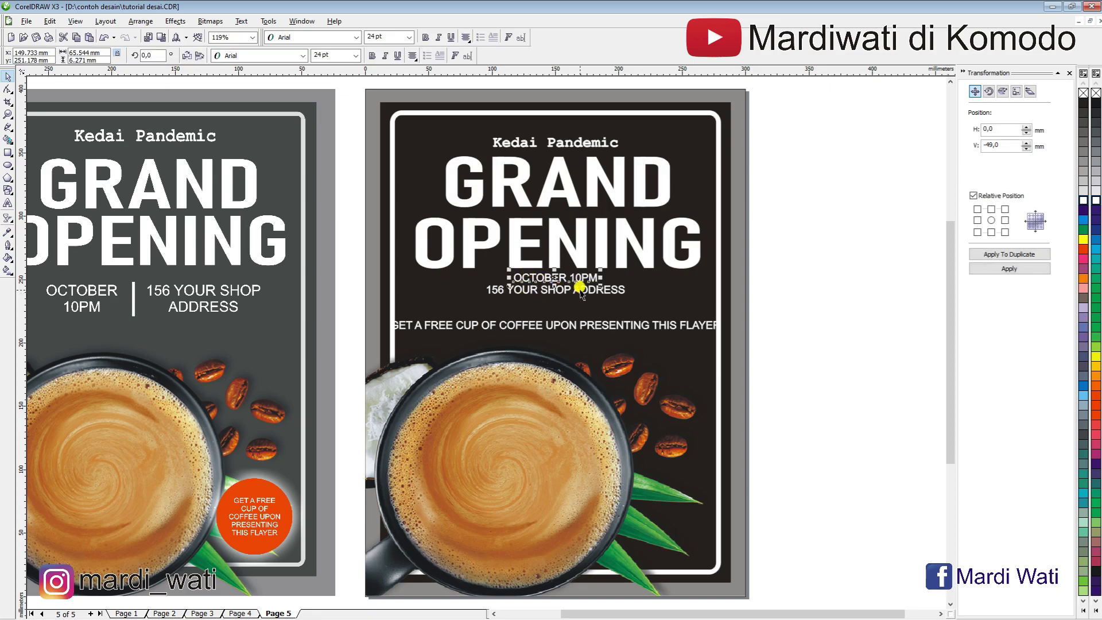
drag(570, 271, 440, 271)
shift+click(499, 289)
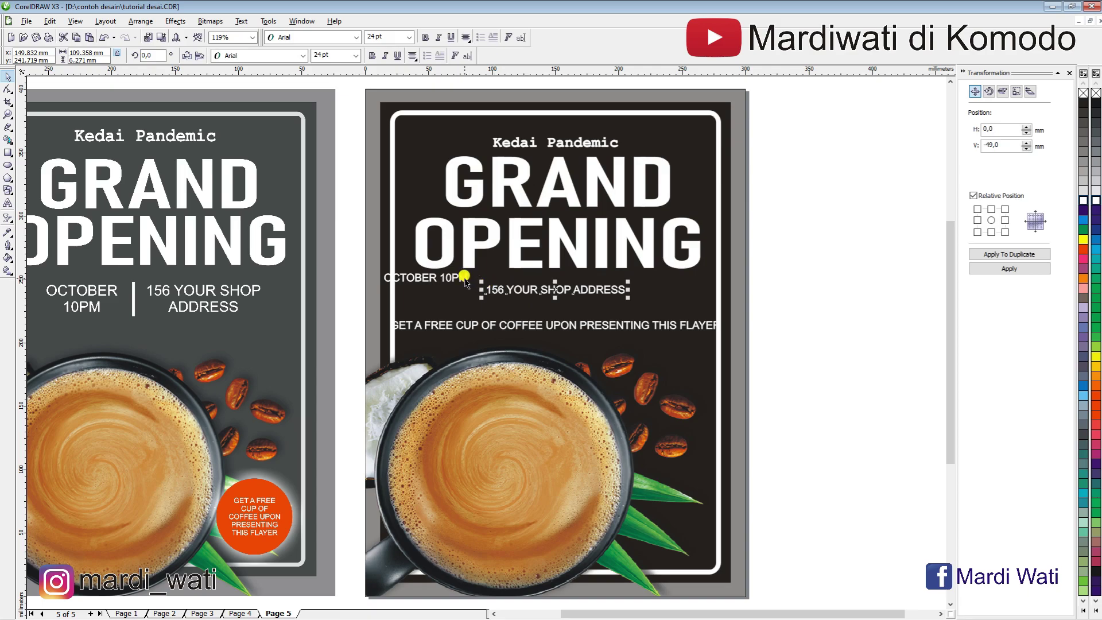
Step: Align the date and address lines vertically to the center of the page-sized rectangle, leaving only the two lines selected
click(492, 291)
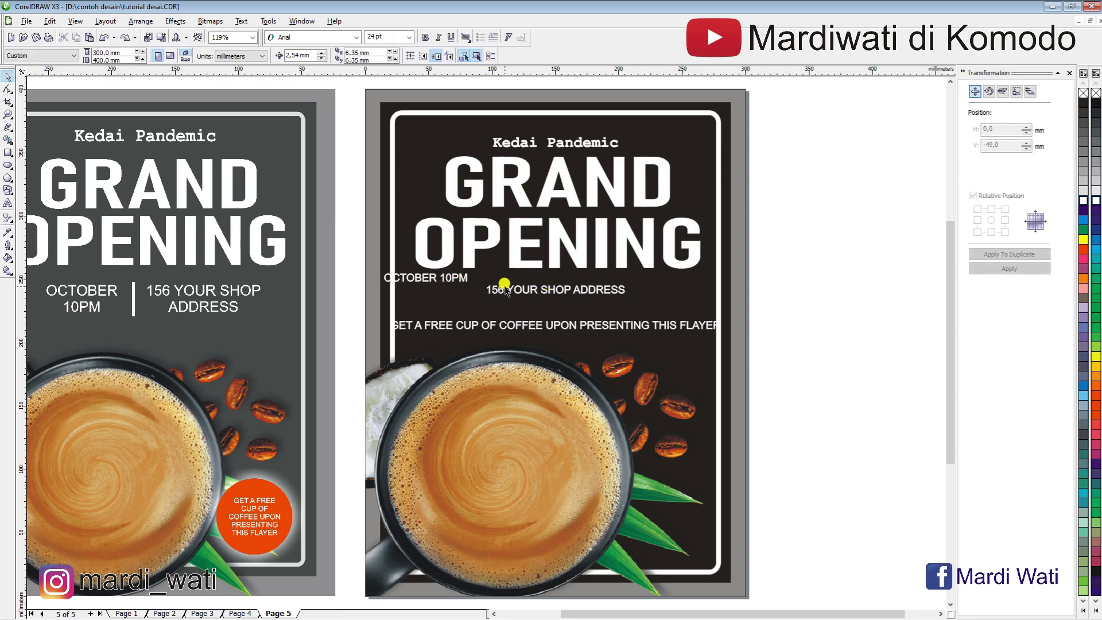
shift+click(426, 279)
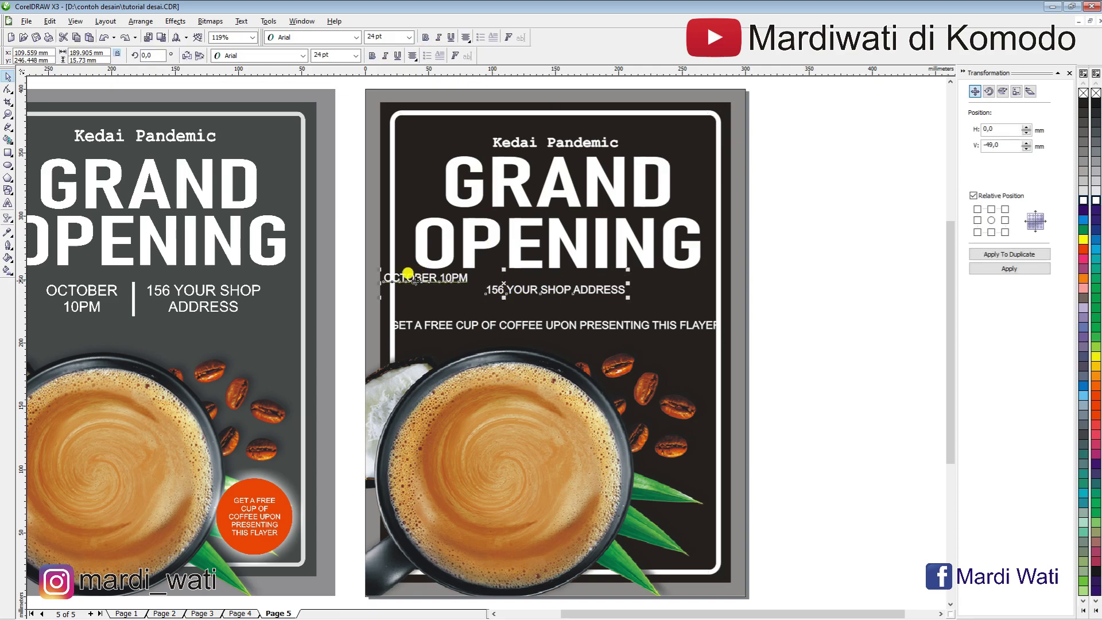
click(373, 259)
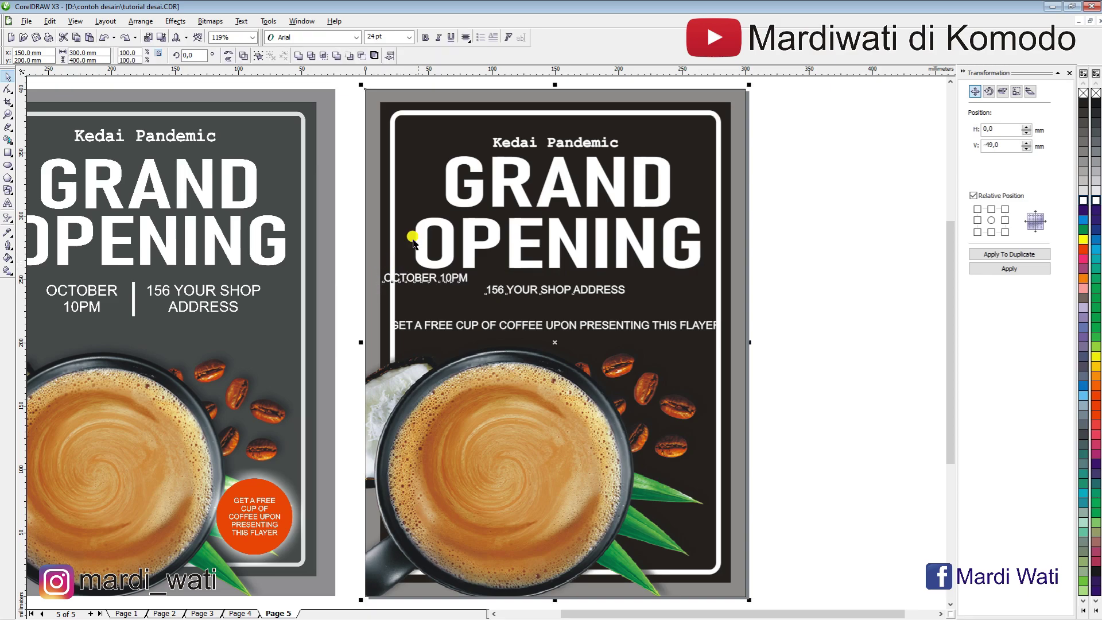
click(391, 57)
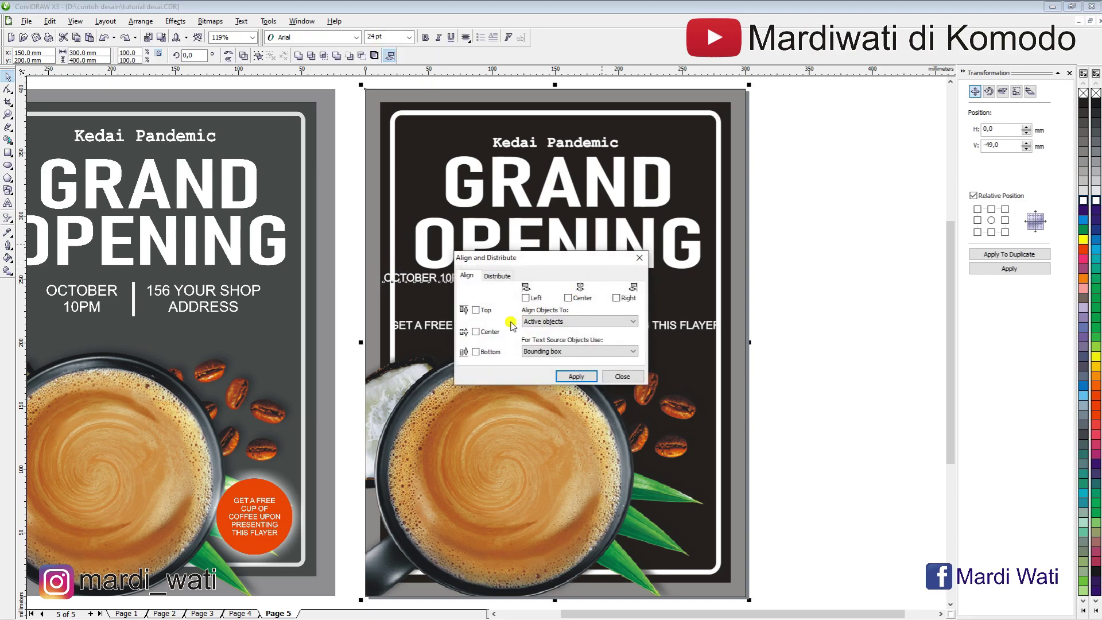
click(591, 379)
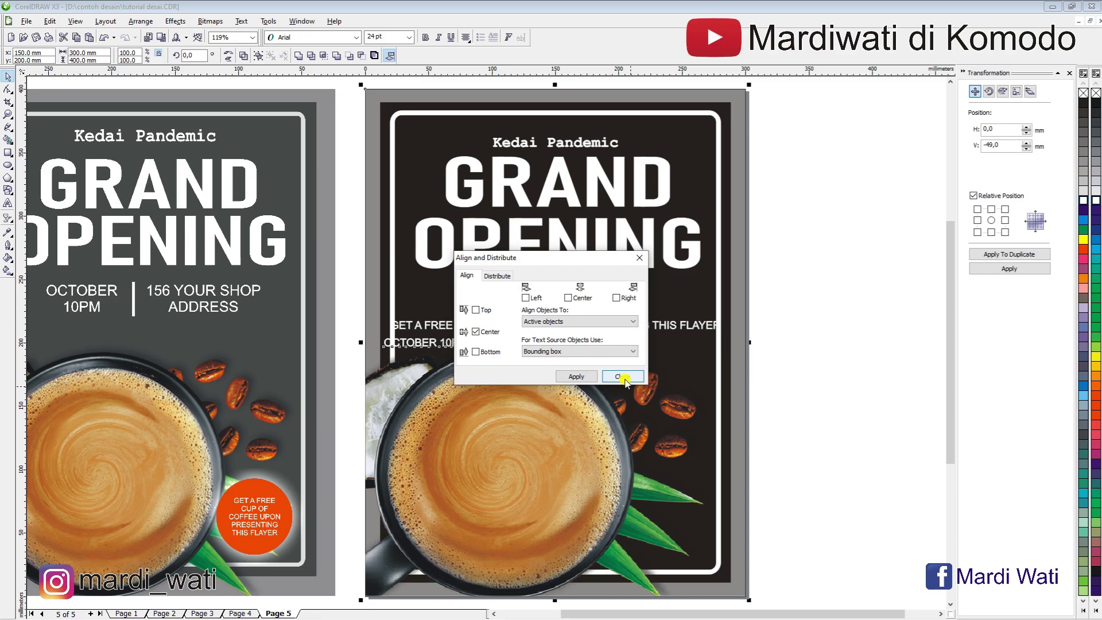
click(624, 377)
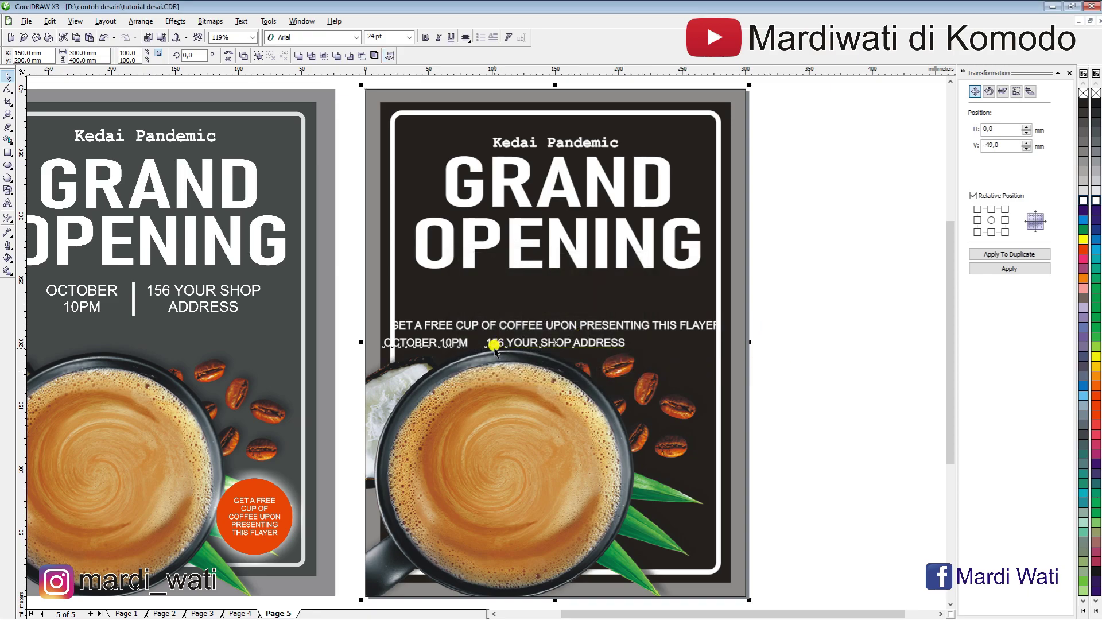
shift+click(738, 271)
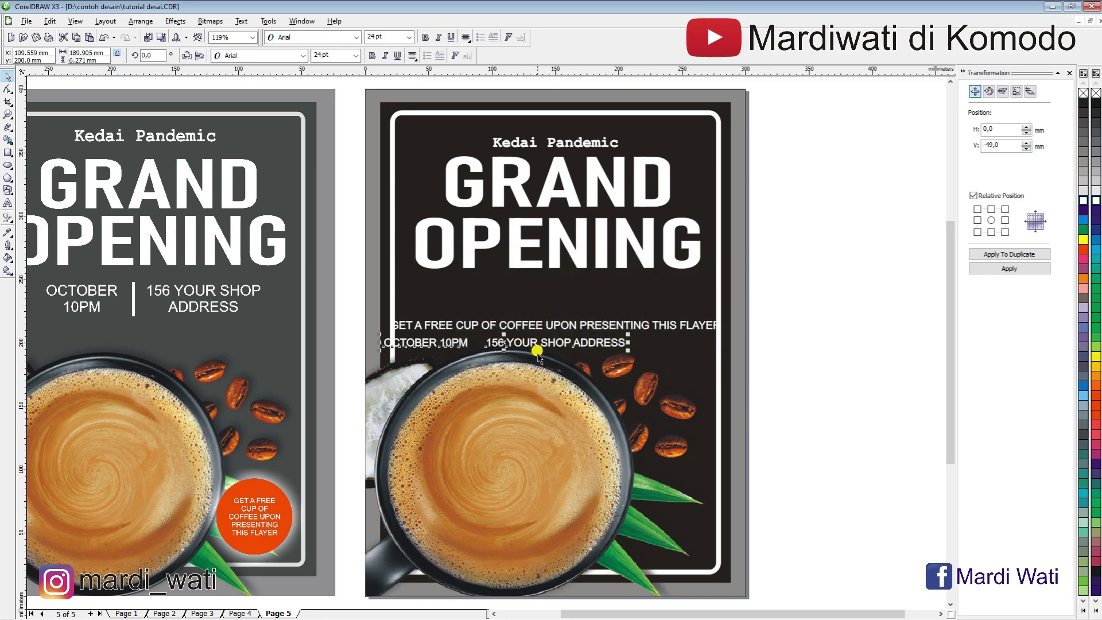
Step: Move the date and address lines to just below the heading and break them before "10PM" and "ADDRESS"
drag(520, 345, 569, 291)
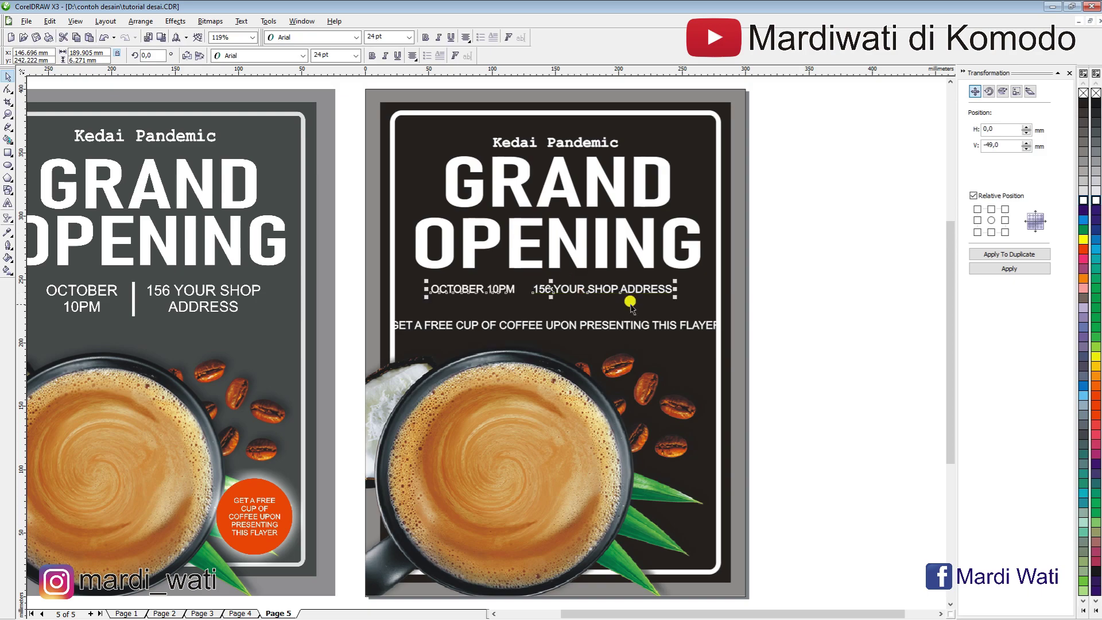
click(790, 283)
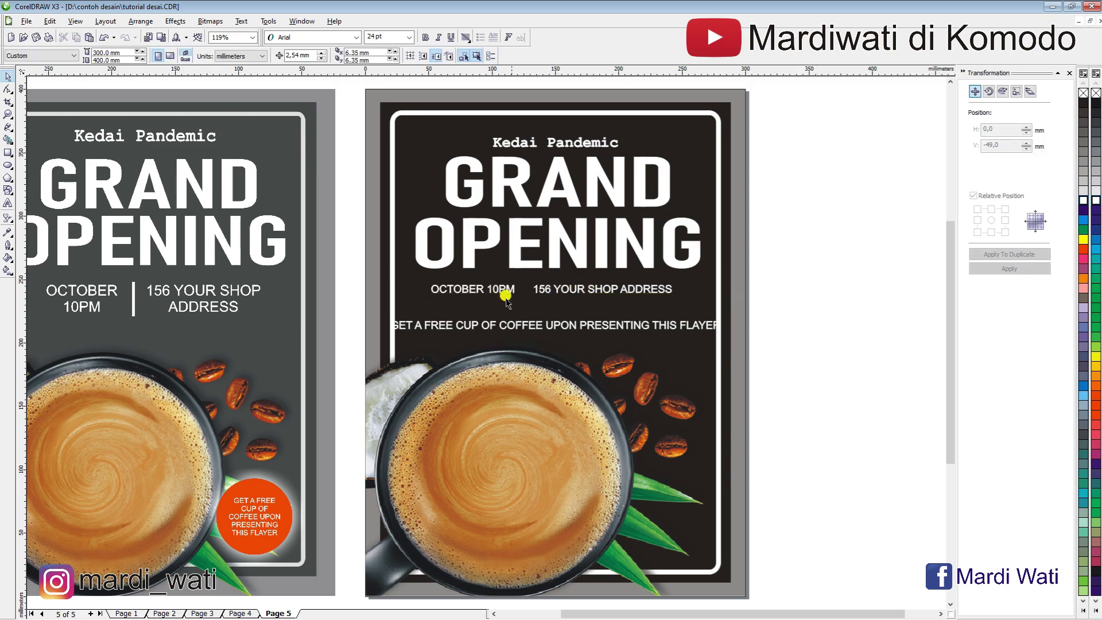
click(490, 289)
double_click(489, 289)
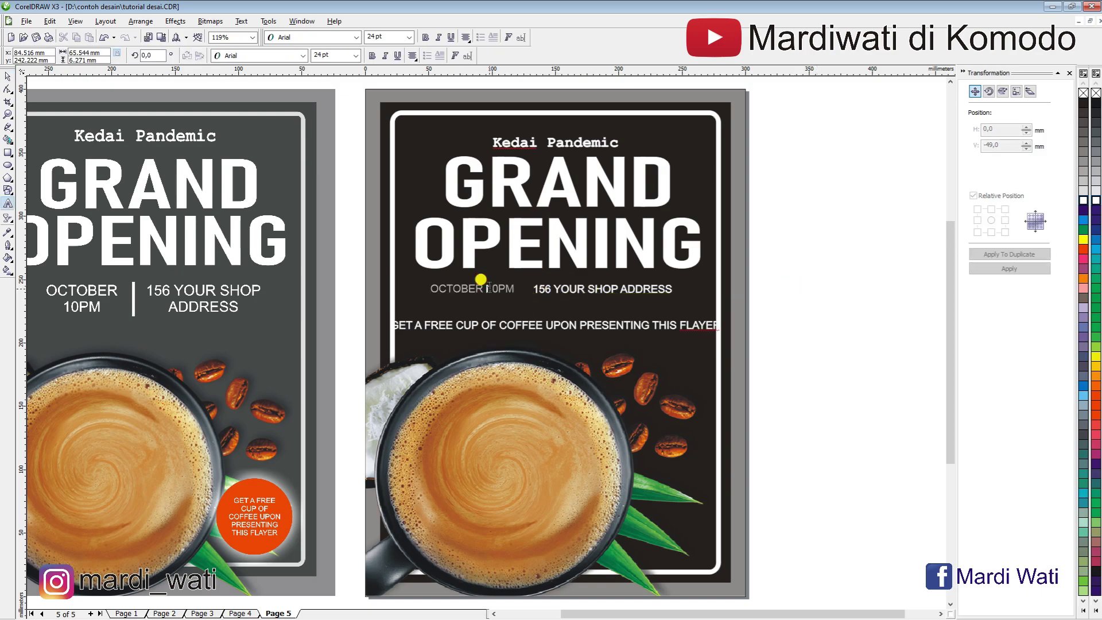
key(Return)
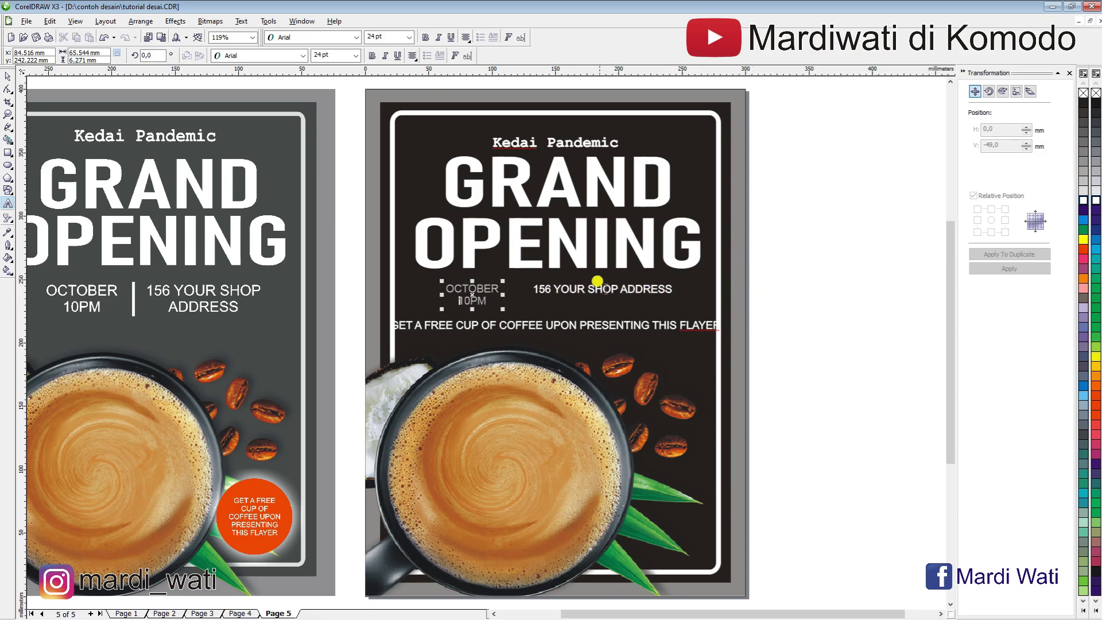
click(620, 287)
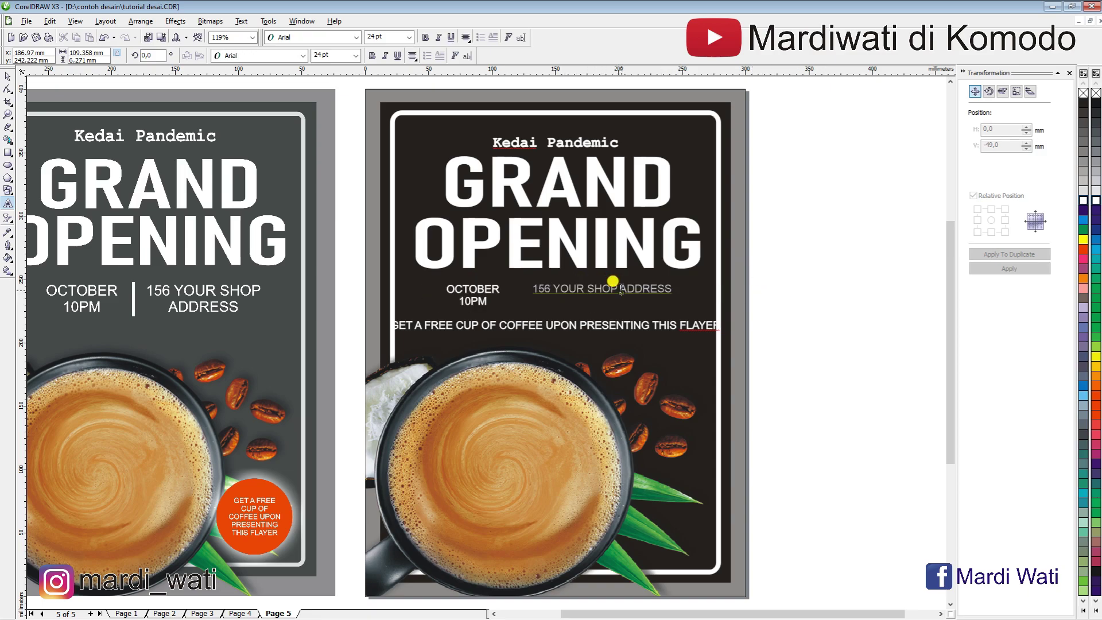
key(Return)
click(7, 75)
click(766, 226)
Step: Shrink the free cup of coffee line to about 20.5 pt so it fits inside the white frame
click(505, 326)
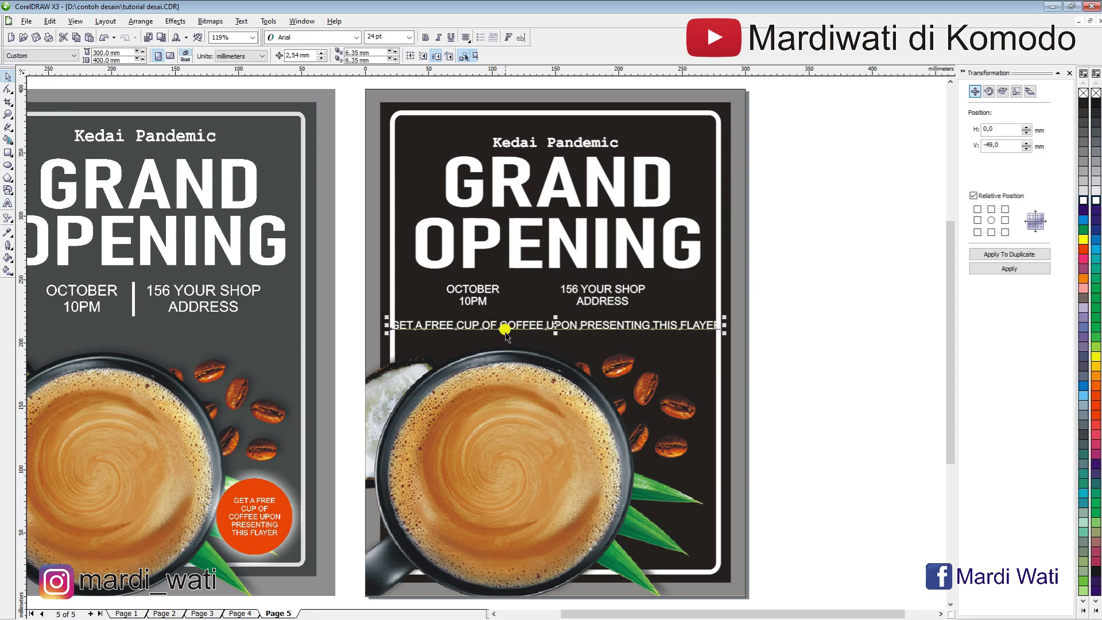
click(505, 325)
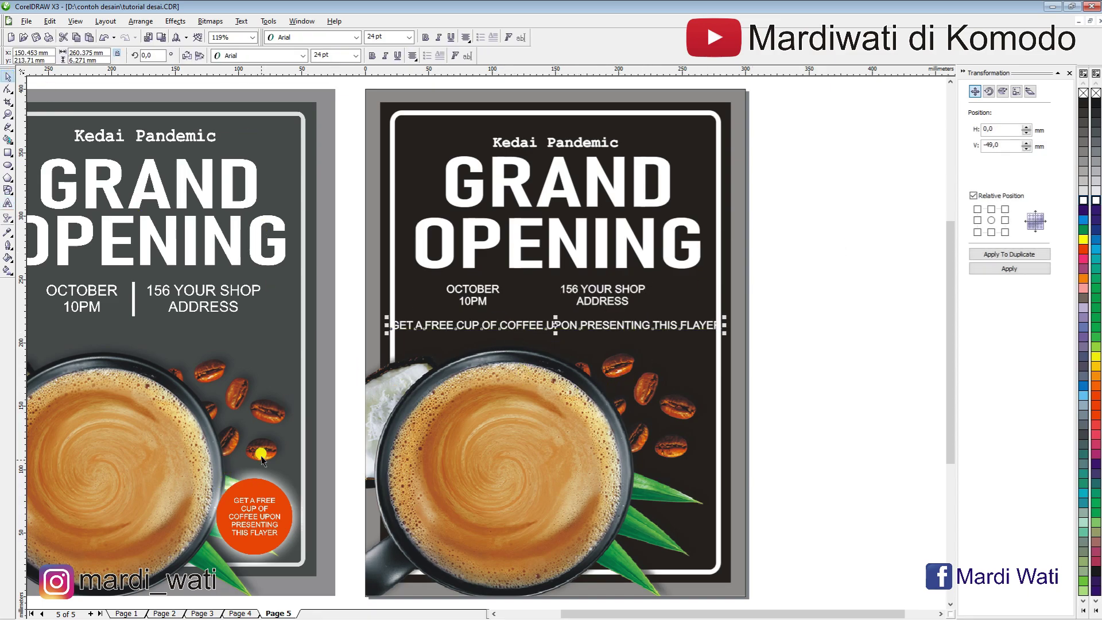
drag(725, 321, 705, 307)
click(817, 312)
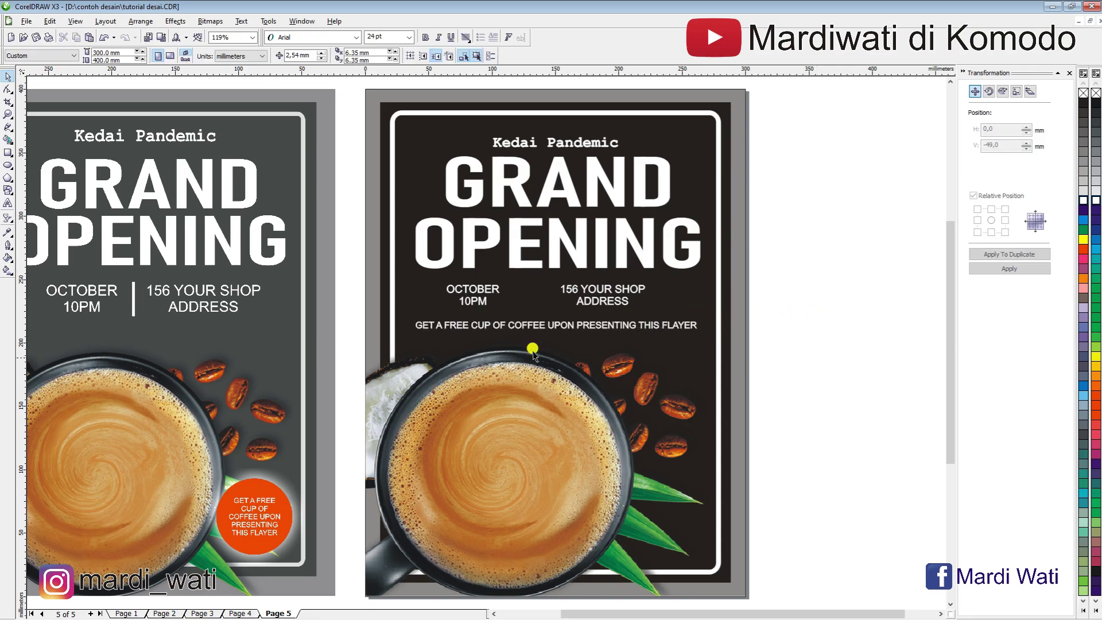
Step: Break the free coffee text into five lines, from "GET A FREE" to "THIS FLAYER", and move it beside the cup, below the coffee beans
click(449, 324)
double_click(469, 324)
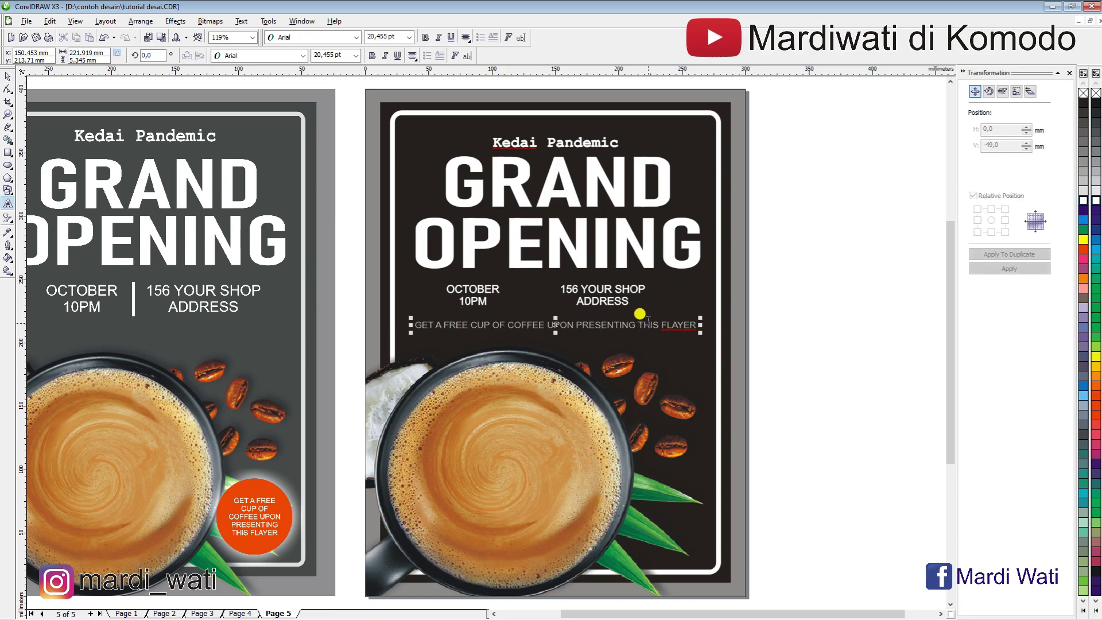
key(Return)
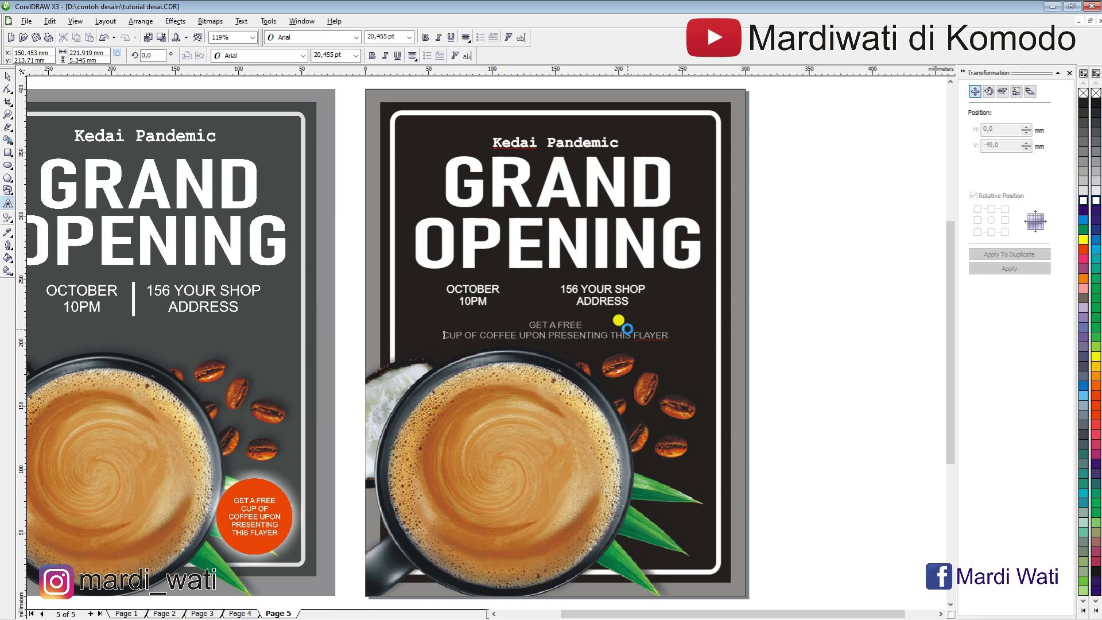
click(479, 334)
key(Return)
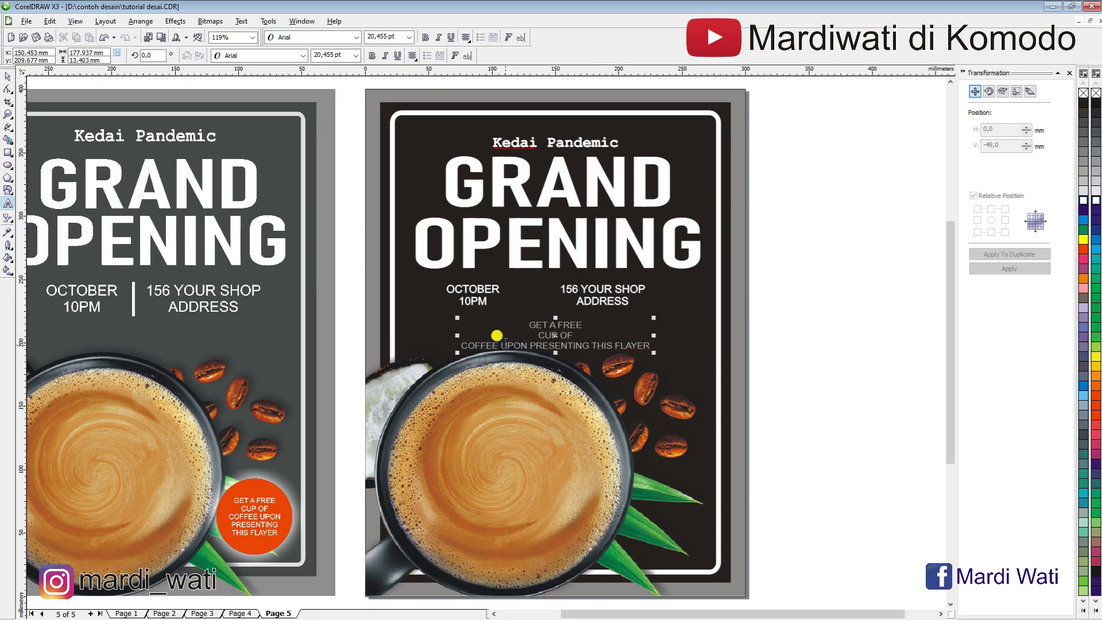
click(529, 345)
key(Return)
click(557, 355)
key(Return)
click(7, 77)
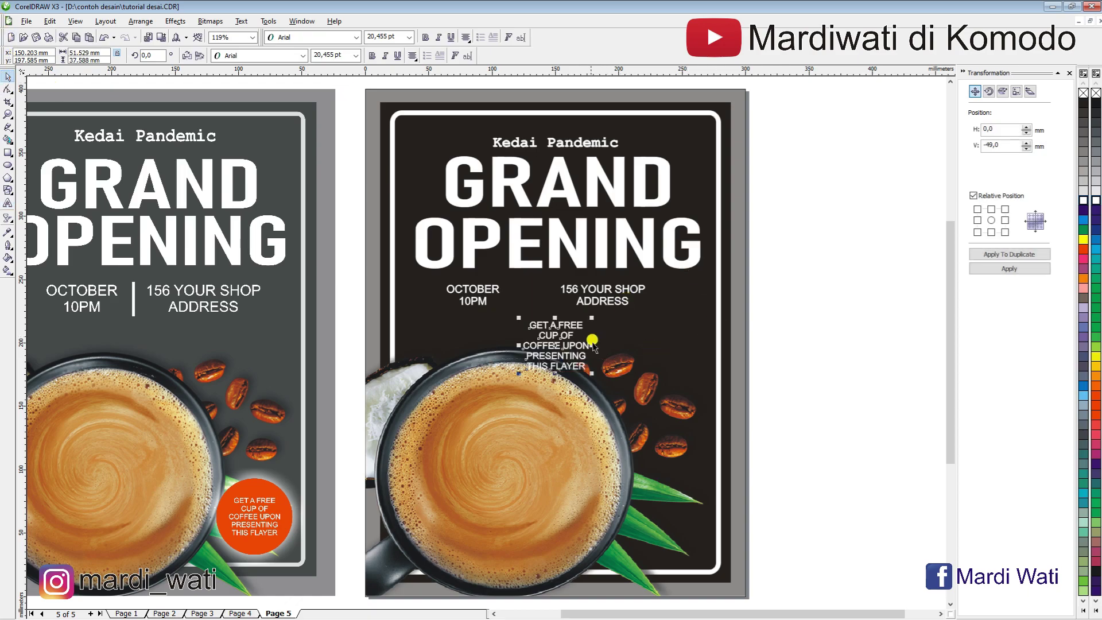
drag(548, 322, 671, 466)
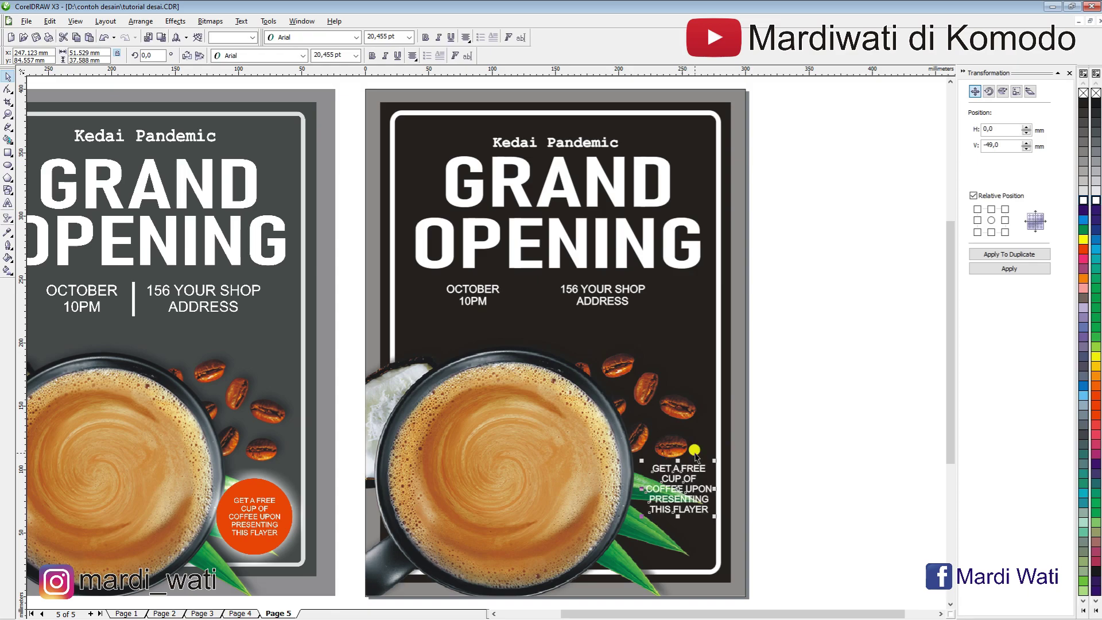
Step: Draw a circle about 63 mm across over the free coffee text and fill it with orange-red
click(7, 167)
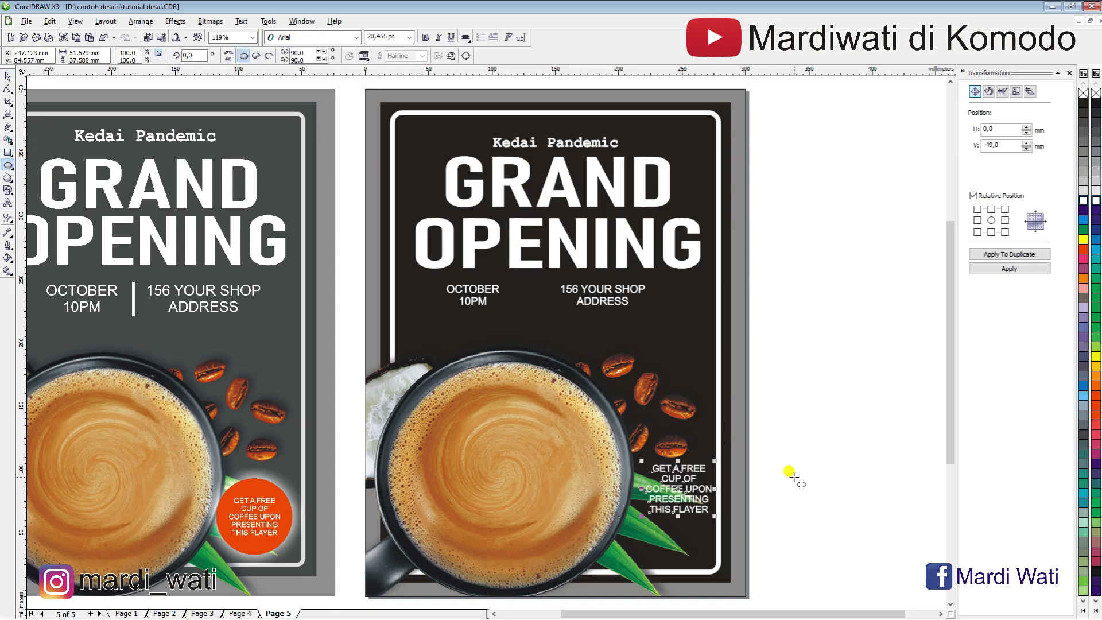
drag(634, 449, 690, 525)
click(8, 76)
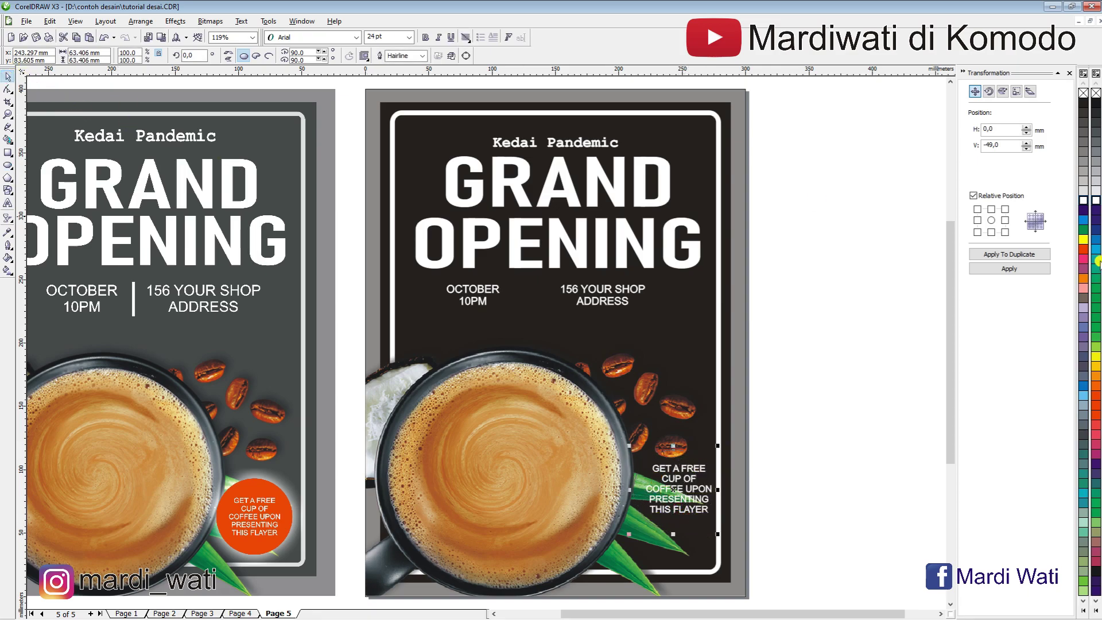
click(1084, 250)
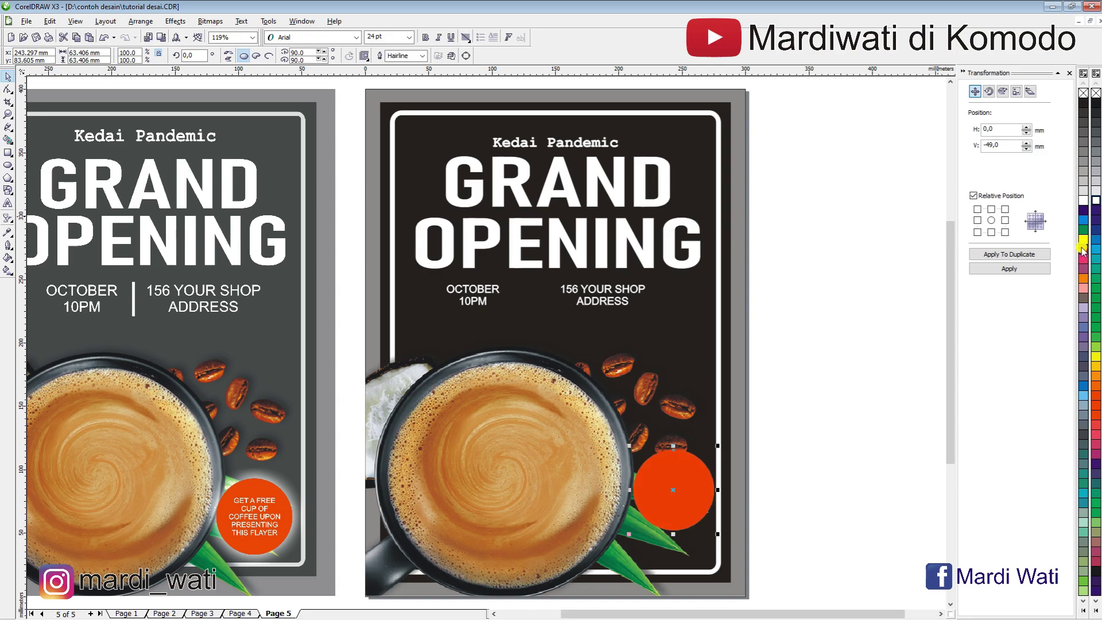
click(769, 447)
Step: Bring the free coffee text to the front of the page and shrink it to about 18.6 pt to fit inside the circle
drag(808, 571, 644, 405)
right_click(677, 488)
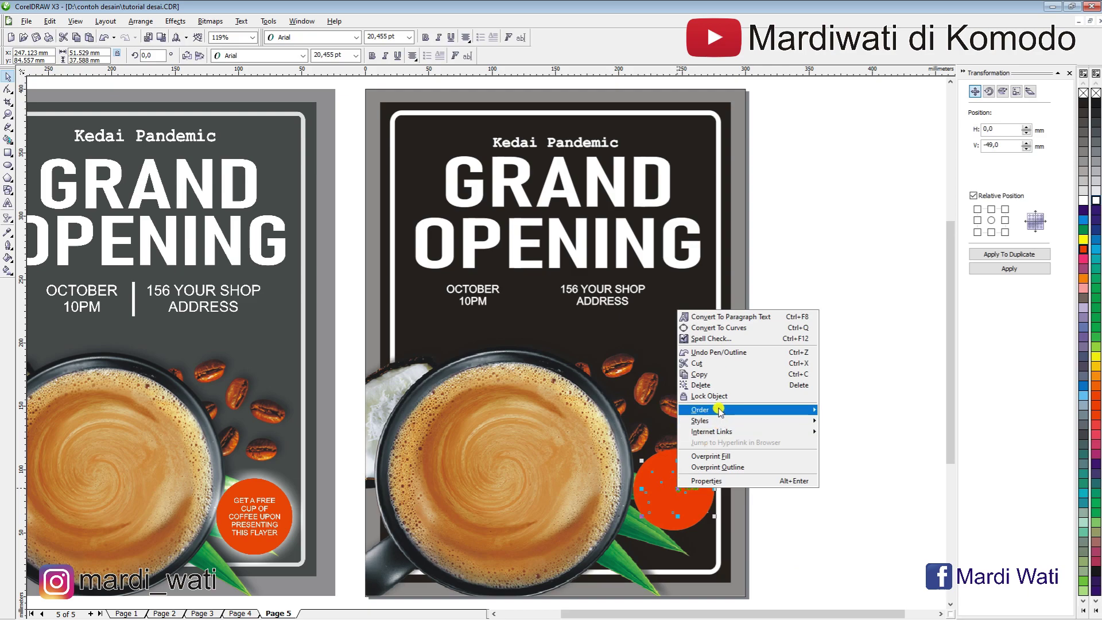
mouse_move(720, 410)
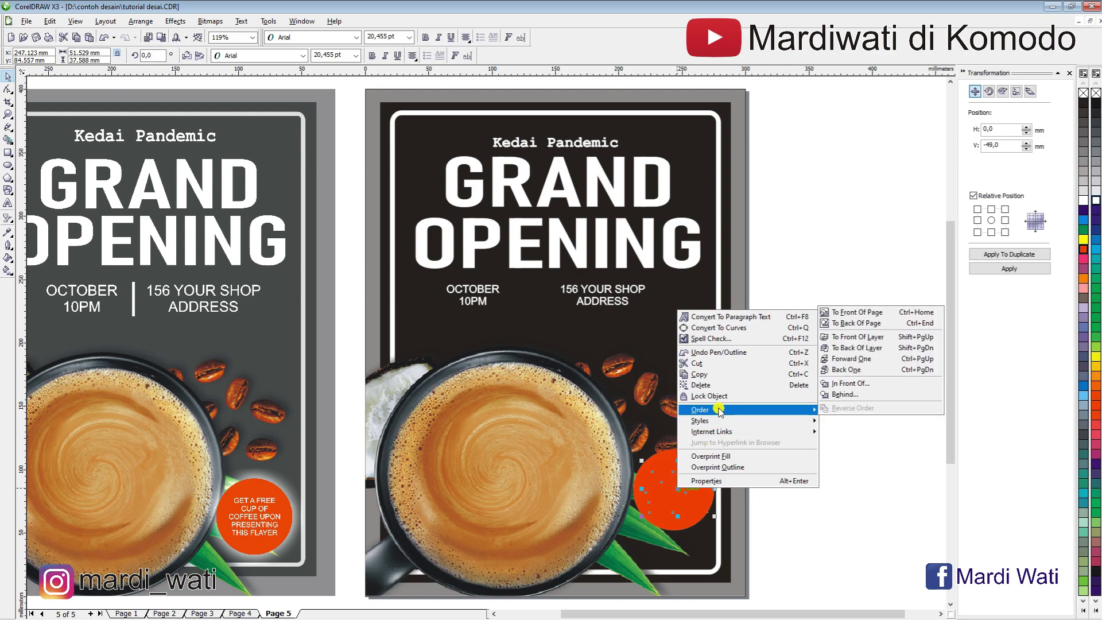
click(870, 312)
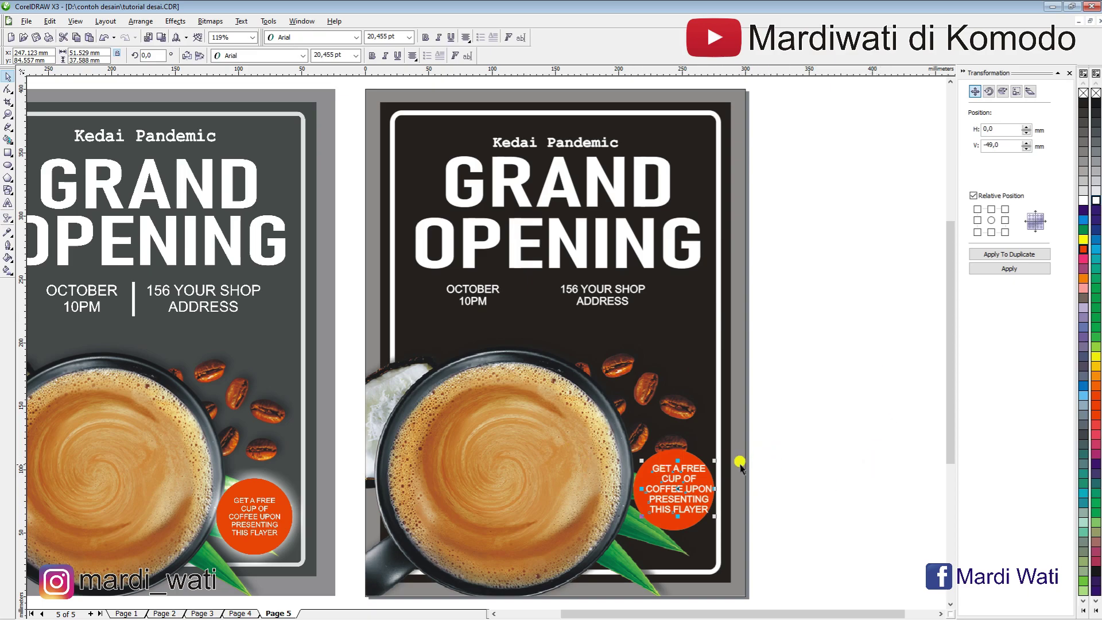
drag(711, 457, 704, 463)
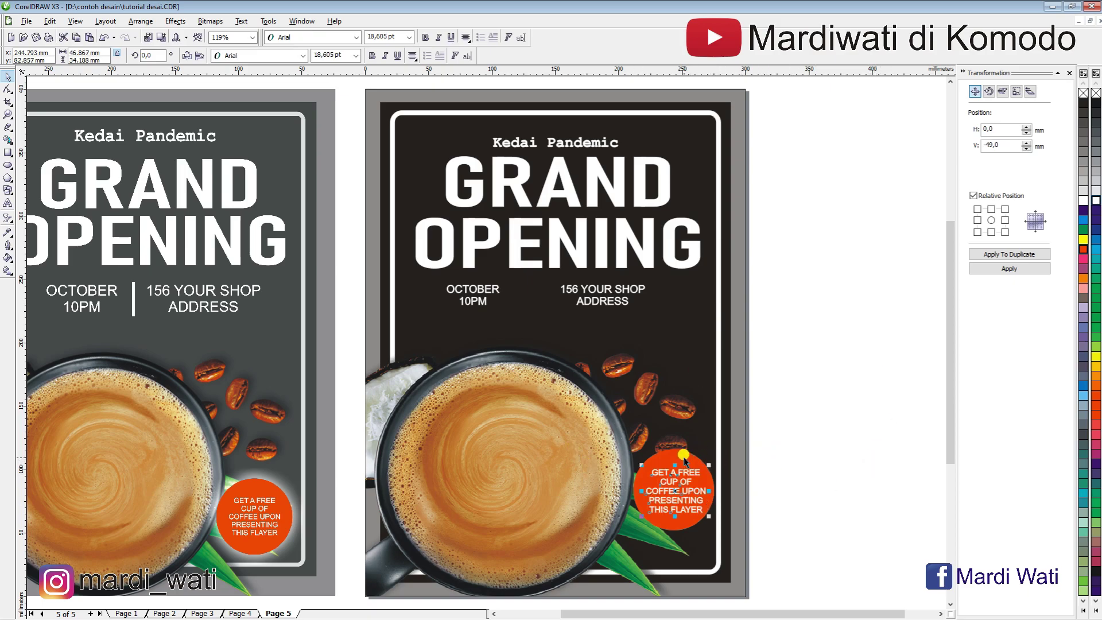
click(909, 485)
Step: Make the free coffee text inside the orange-red circle bold
click(669, 474)
click(836, 467)
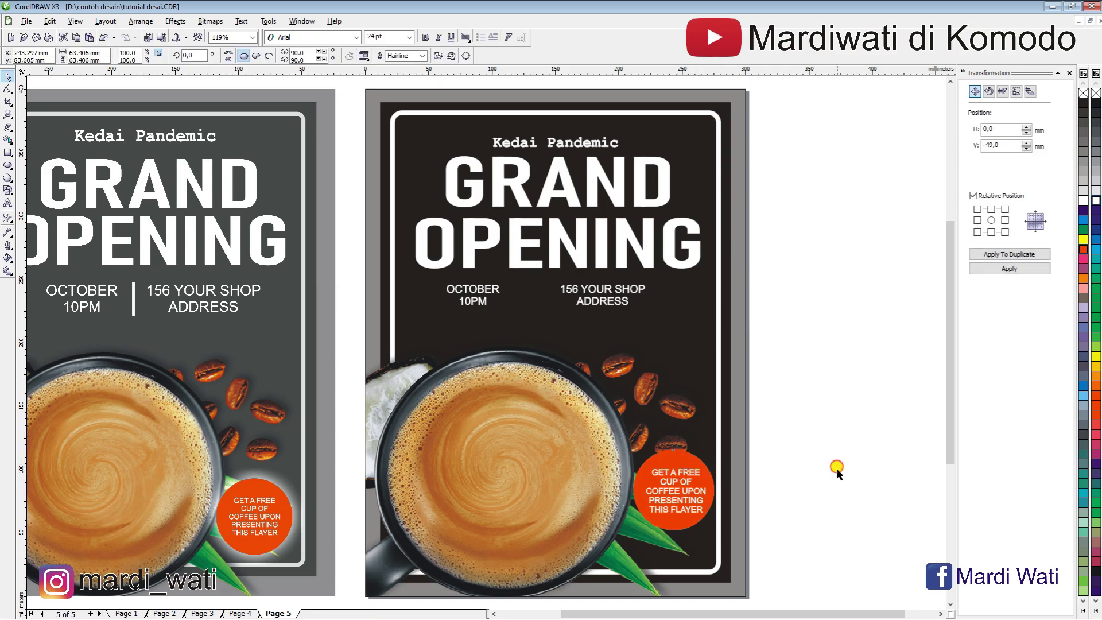
click(671, 463)
scroll(783, 569, up, 4)
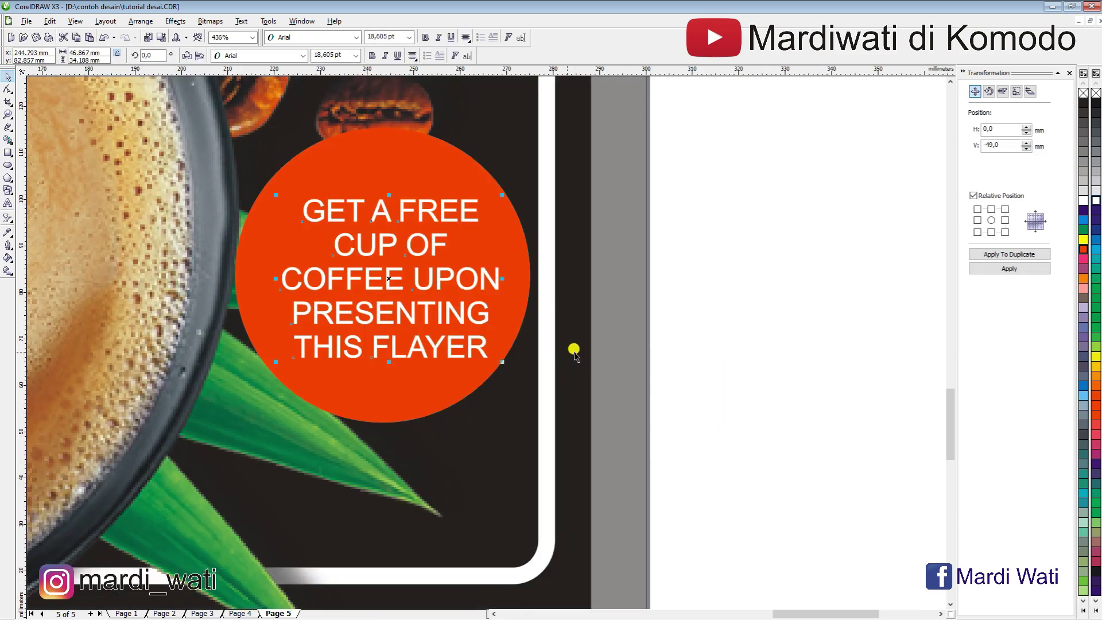
click(372, 55)
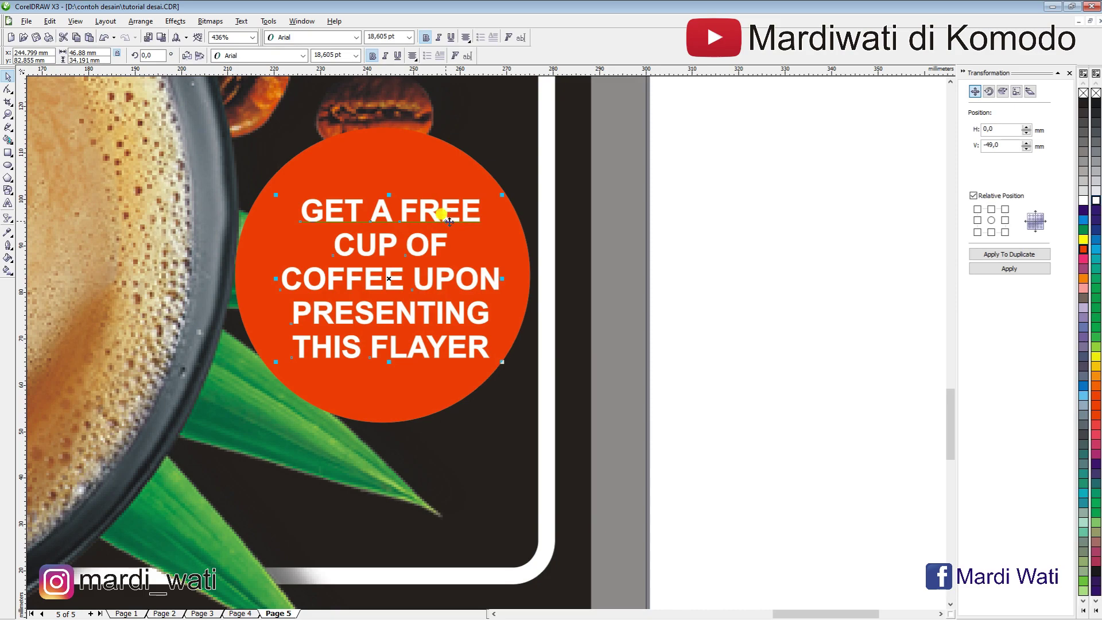
click(710, 221)
Step: Center the free coffee text horizontally and vertically on the orange-red circle
click(372, 215)
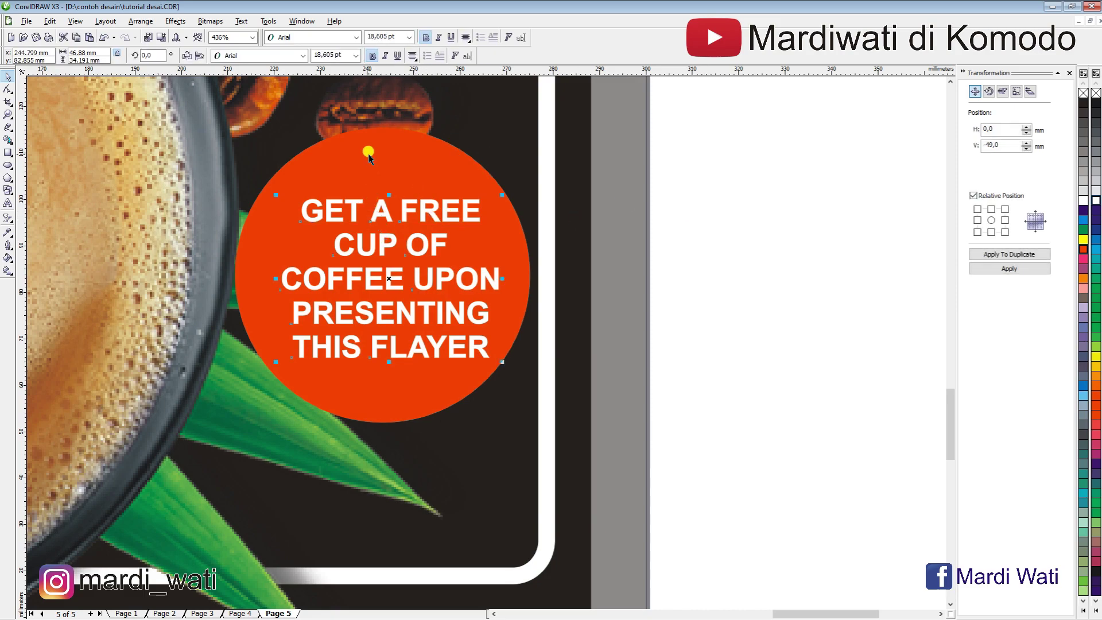
click(894, 273)
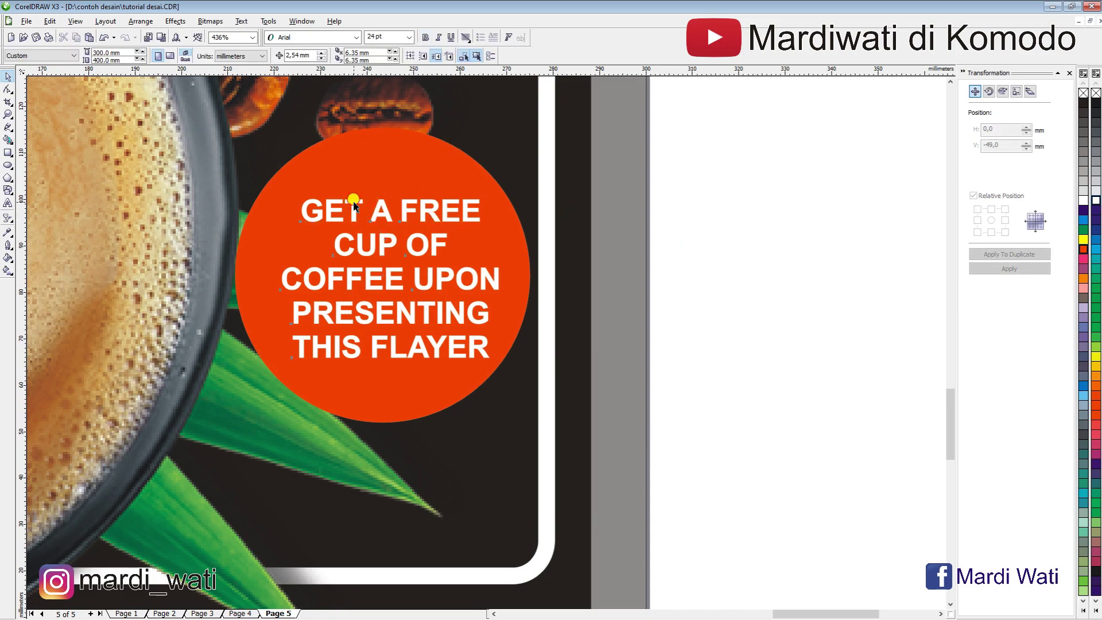
click(356, 202)
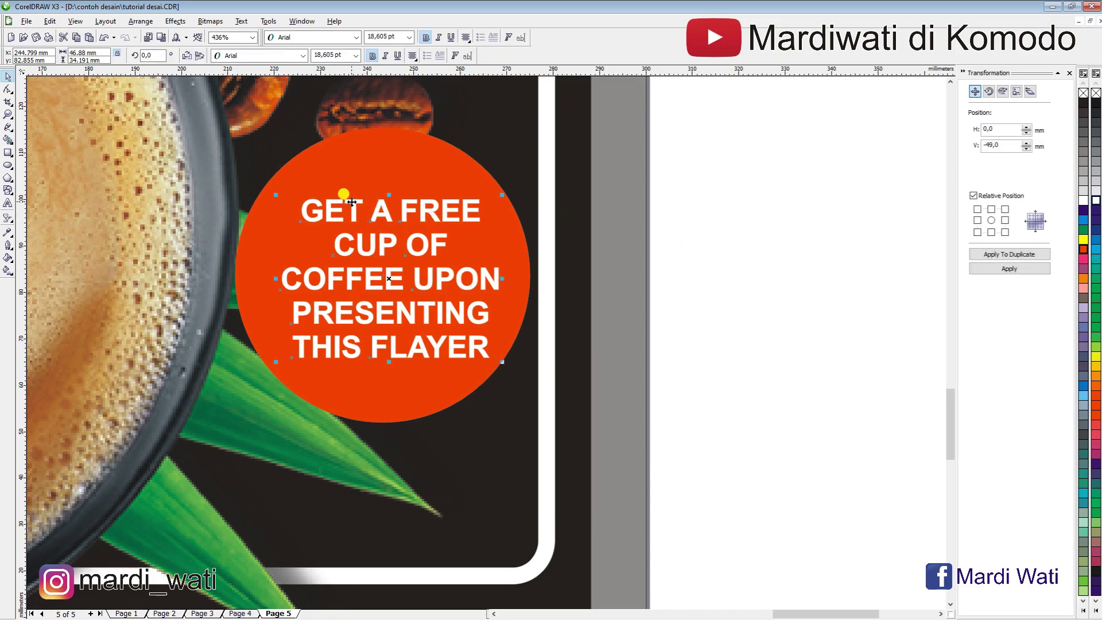
click(357, 138)
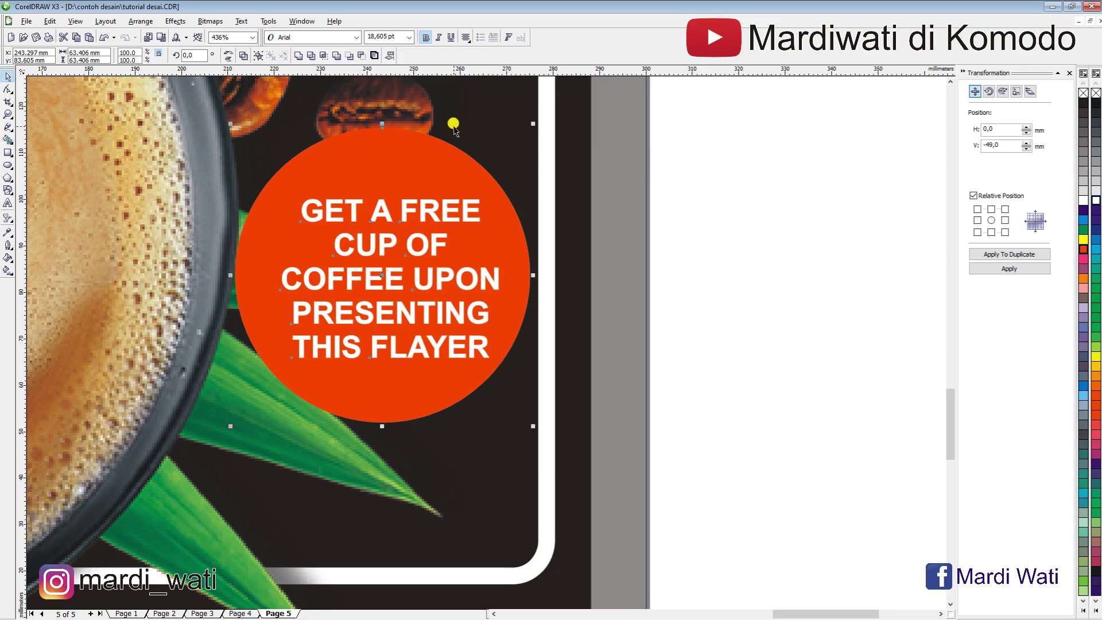
key(c)
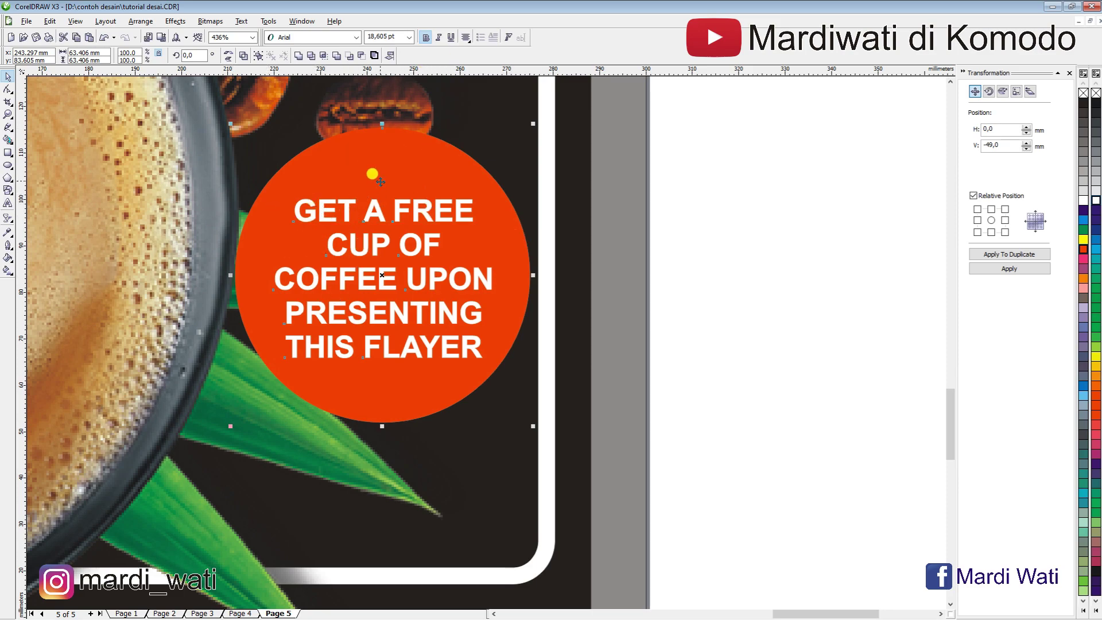
key(e)
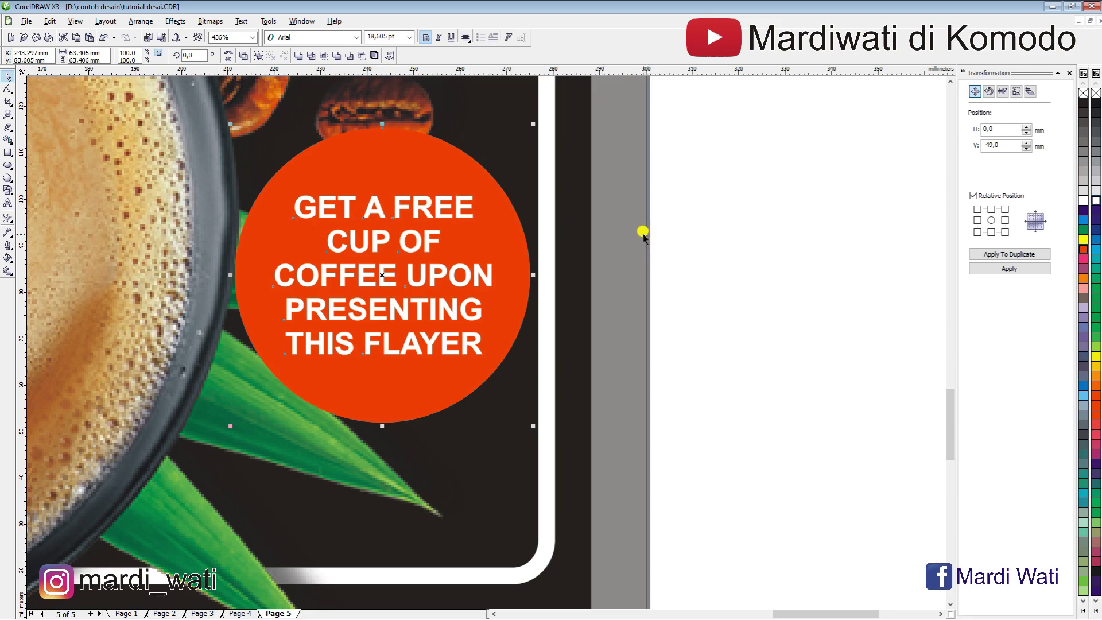
click(770, 183)
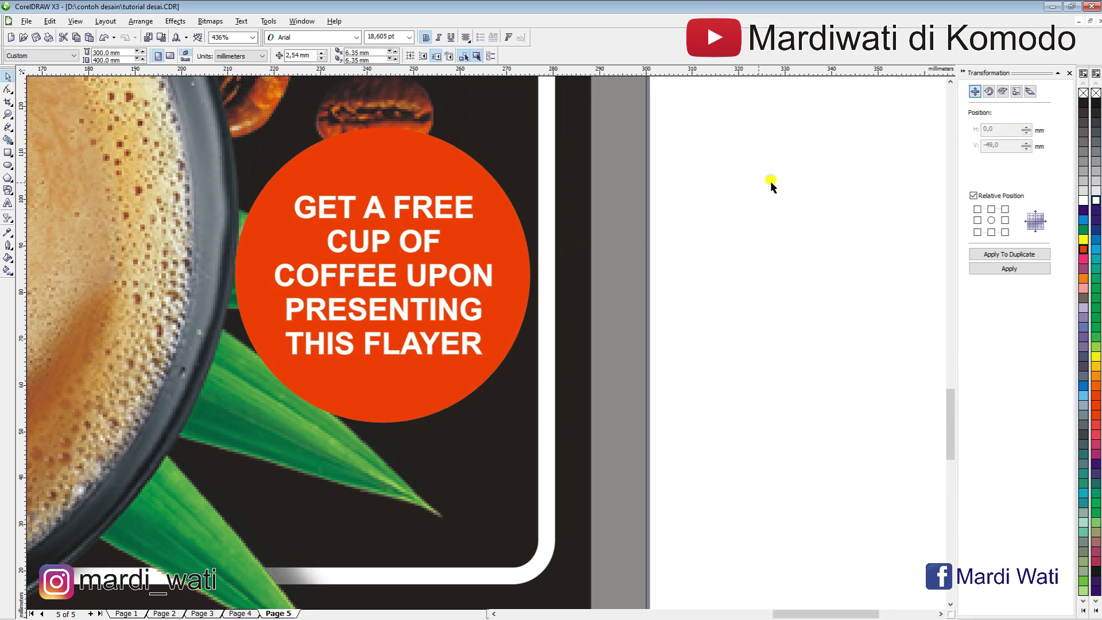
Step: Scale the circle and its text down together around their center until the circle is about 56 mm across
click(440, 155)
mouse_move(853, 478)
mouse_down()
mouse_move(248, 127)
mouse_move(215, 95)
mouse_up()
drag(531, 119, 514, 118)
key(Escape)
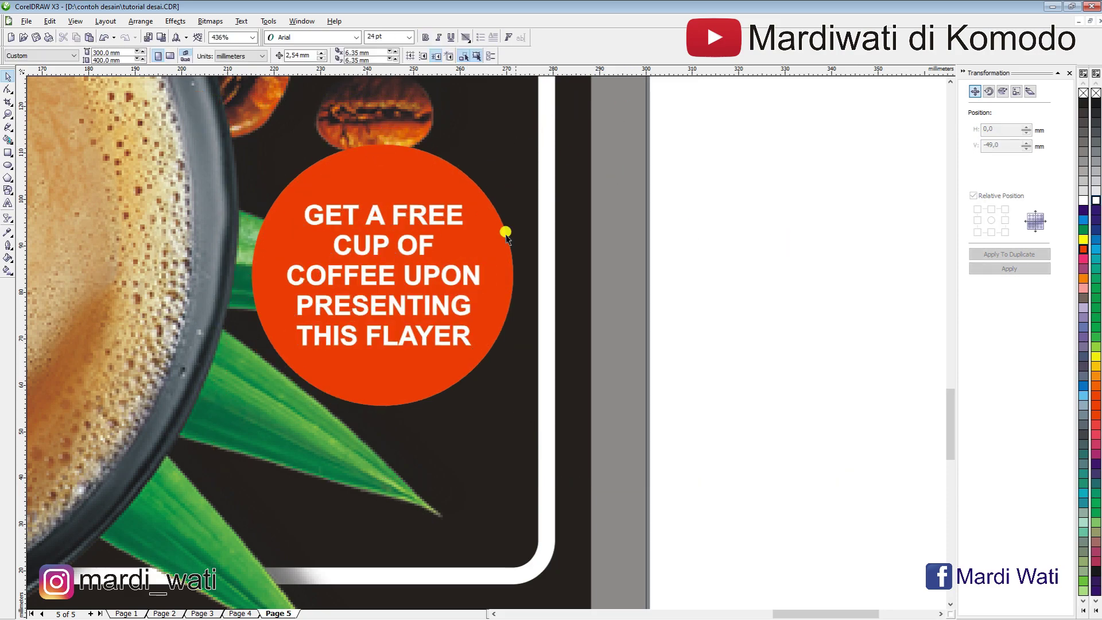
Step: Add a drop shadow with the Medium Glow preset to the orange-red circle
click(377, 151)
click(836, 191)
click(373, 150)
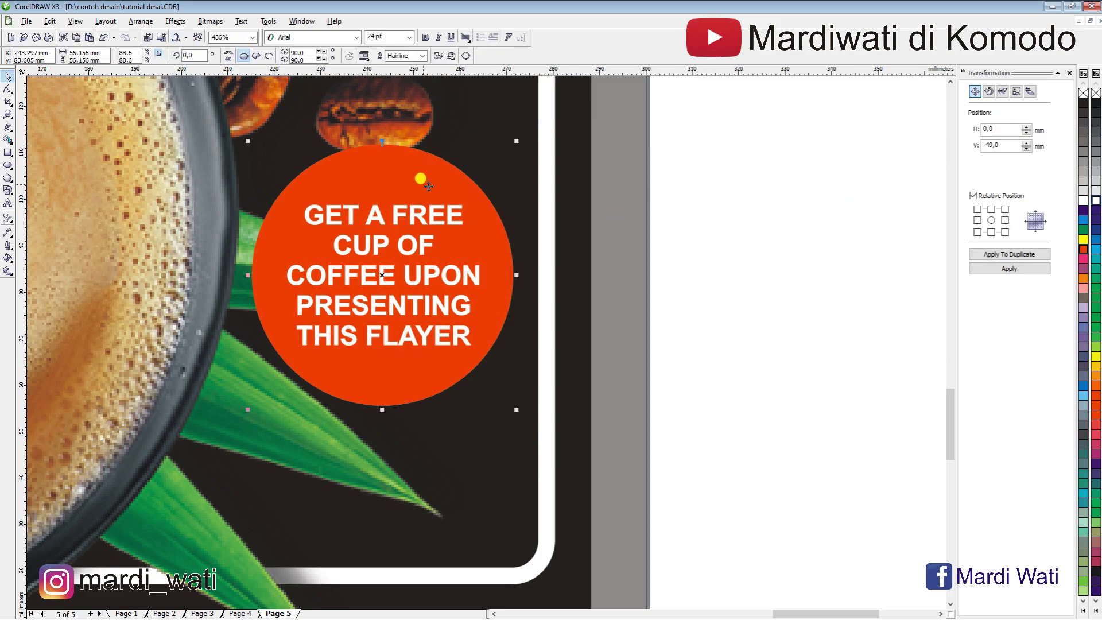
click(840, 200)
click(393, 165)
click(12, 223)
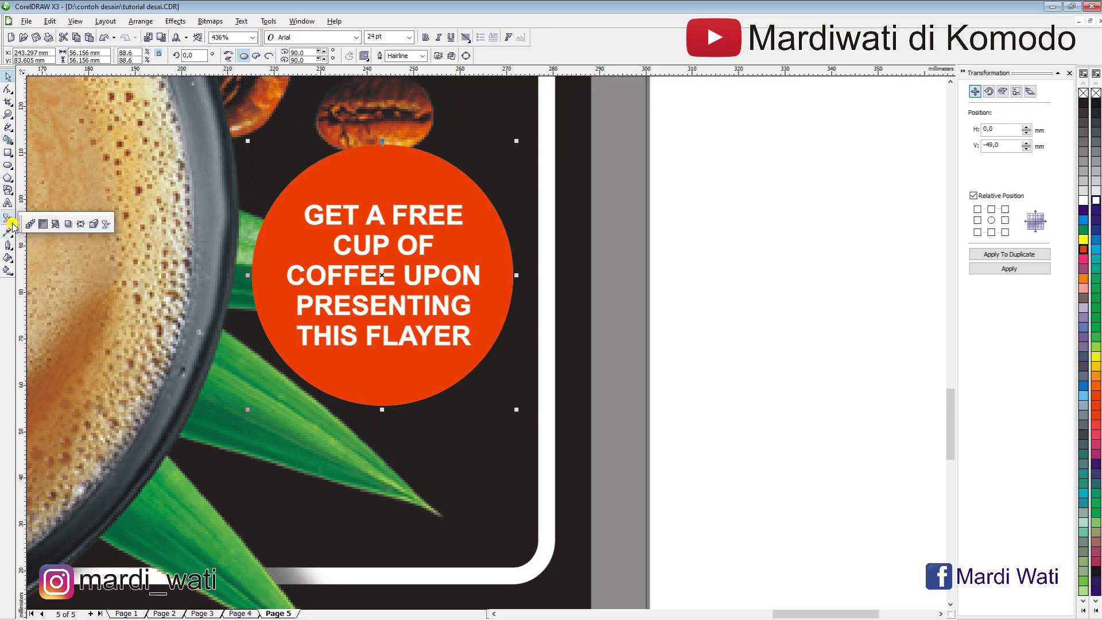
click(70, 223)
click(39, 56)
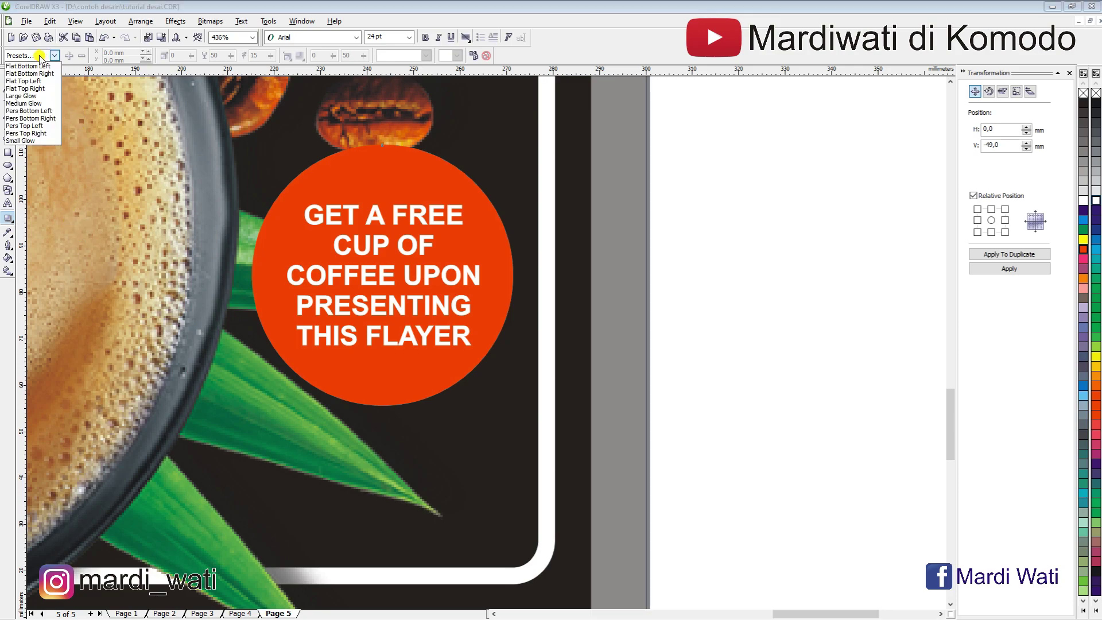
click(35, 103)
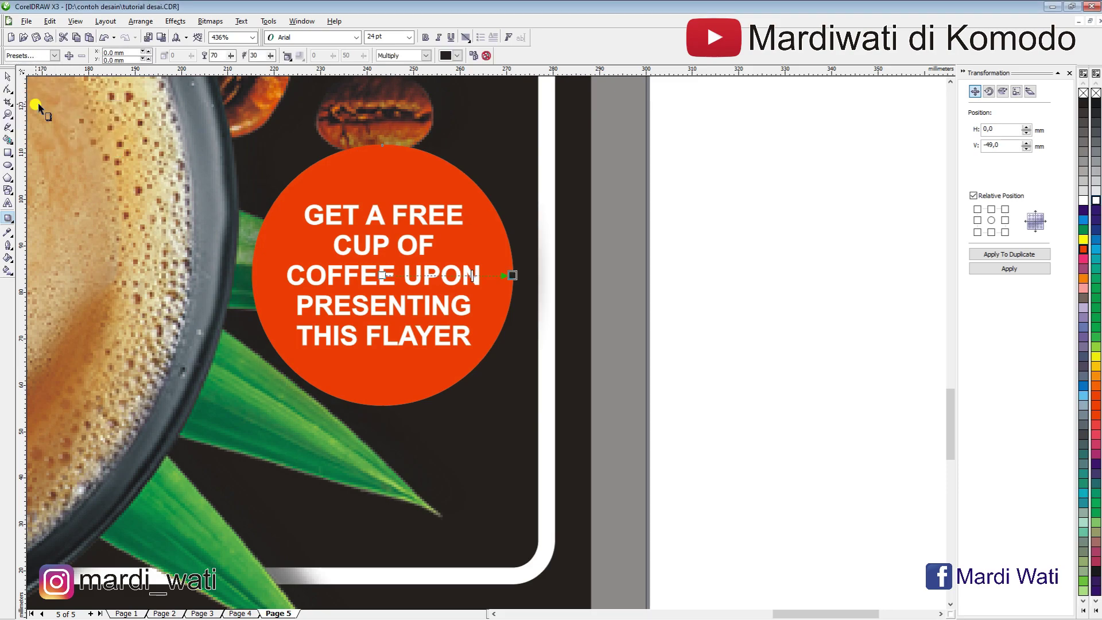
Step: Set the orange-red circle's drop shadow to Add mode with a white colour
click(423, 56)
click(384, 74)
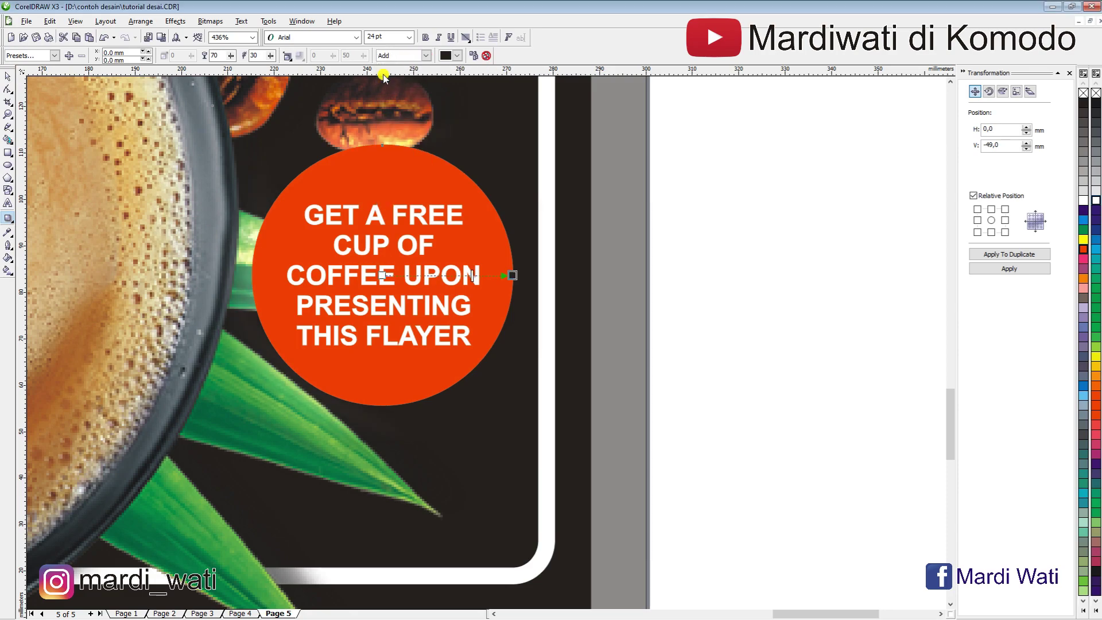
click(456, 57)
click(443, 86)
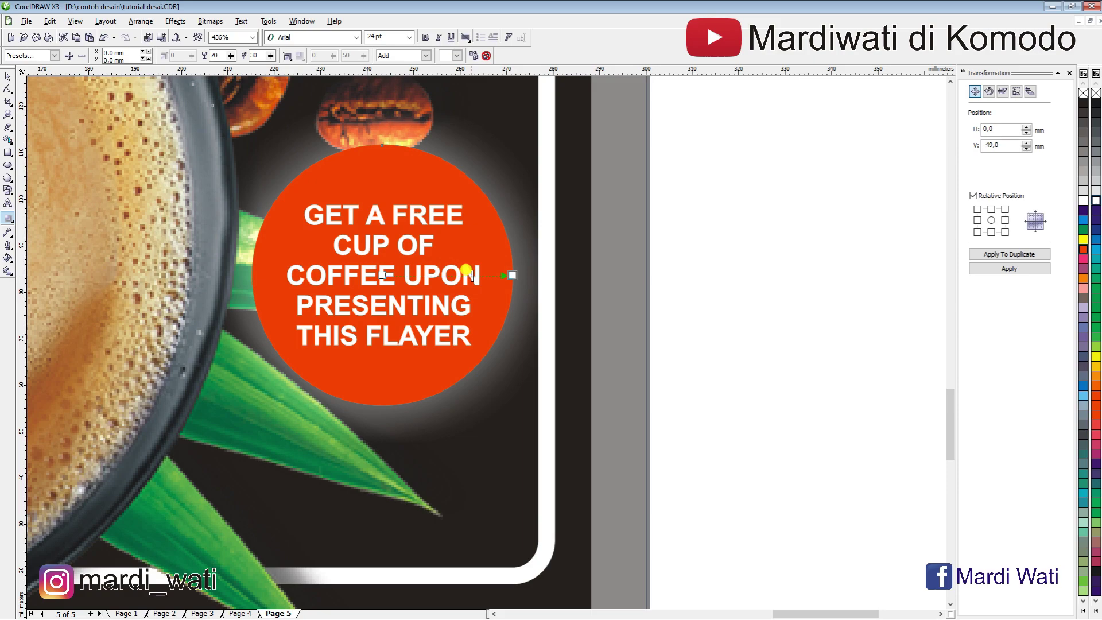
Step: Try full opacity for the circle's white glow, and settle on an opacity of 68
drag(472, 276, 512, 274)
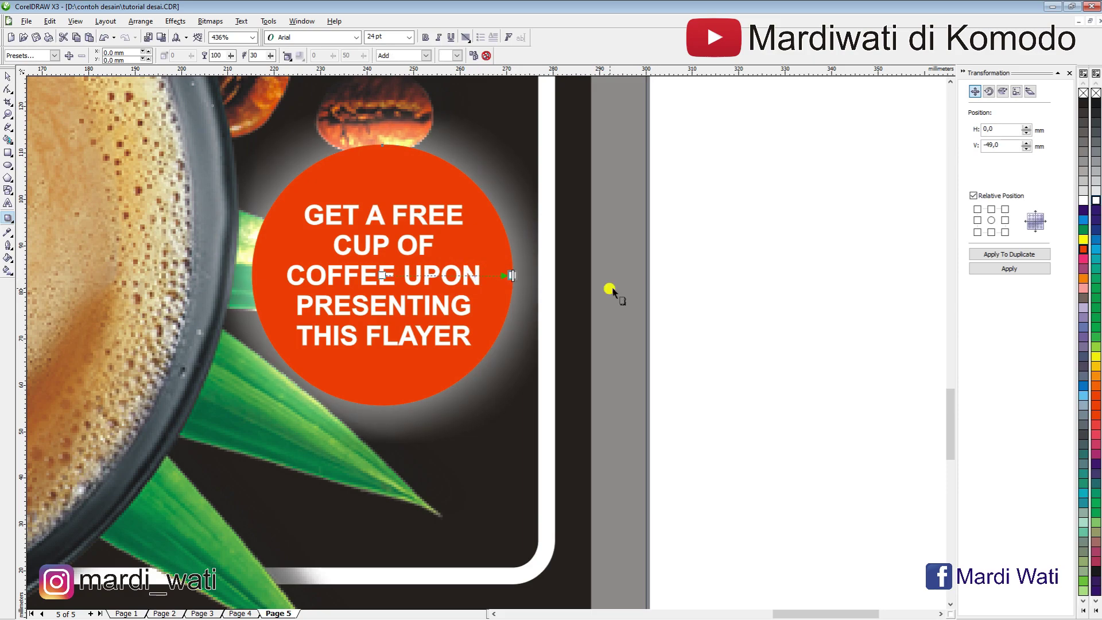
drag(511, 275, 469, 275)
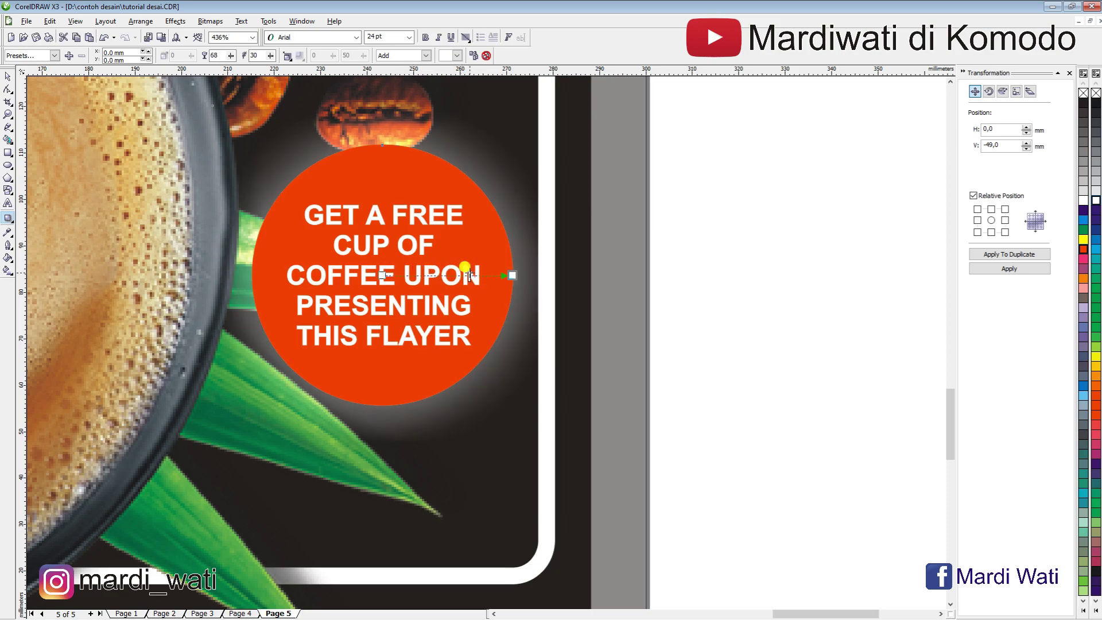
click(12, 75)
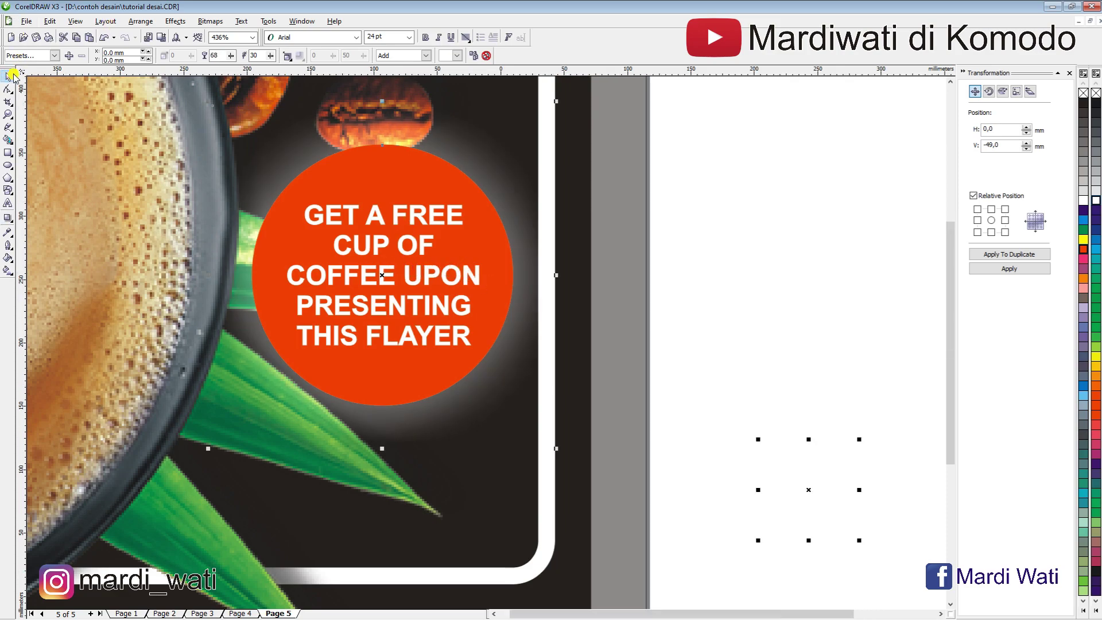
key(F4)
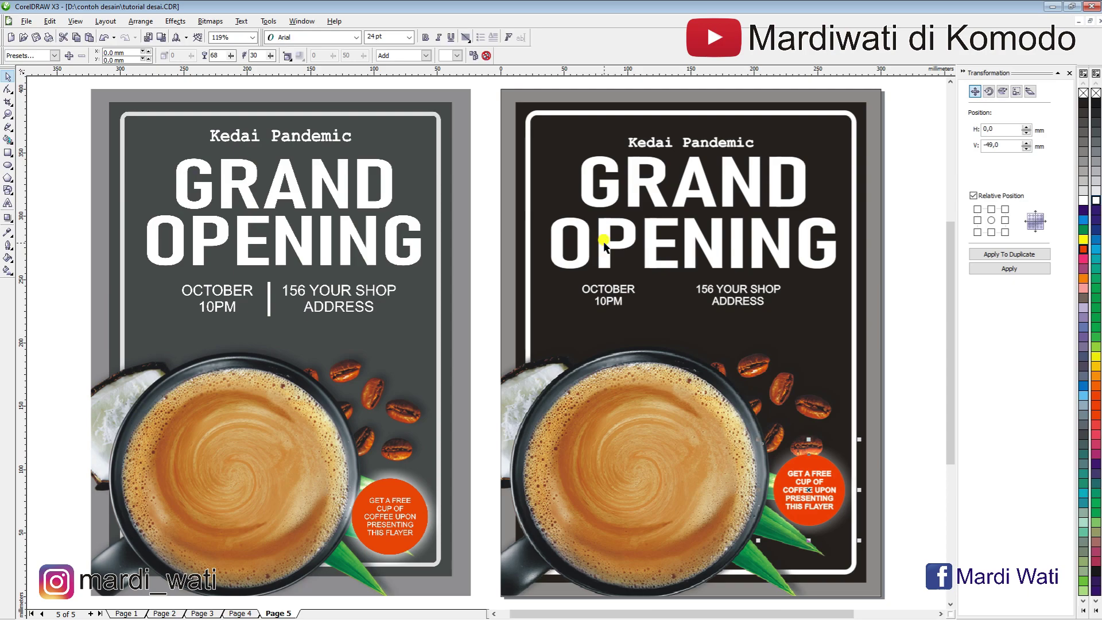
Step: Enlarge the October and shop address texts together to about 31.6 pt and place them under the Grand Opening title
click(614, 299)
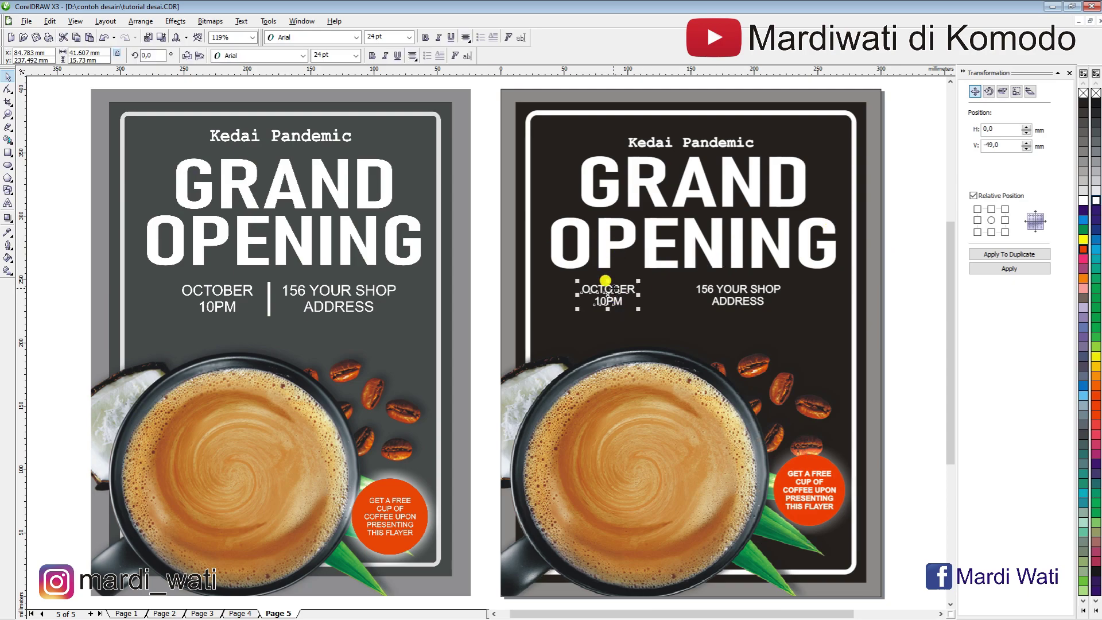
shift+click(733, 290)
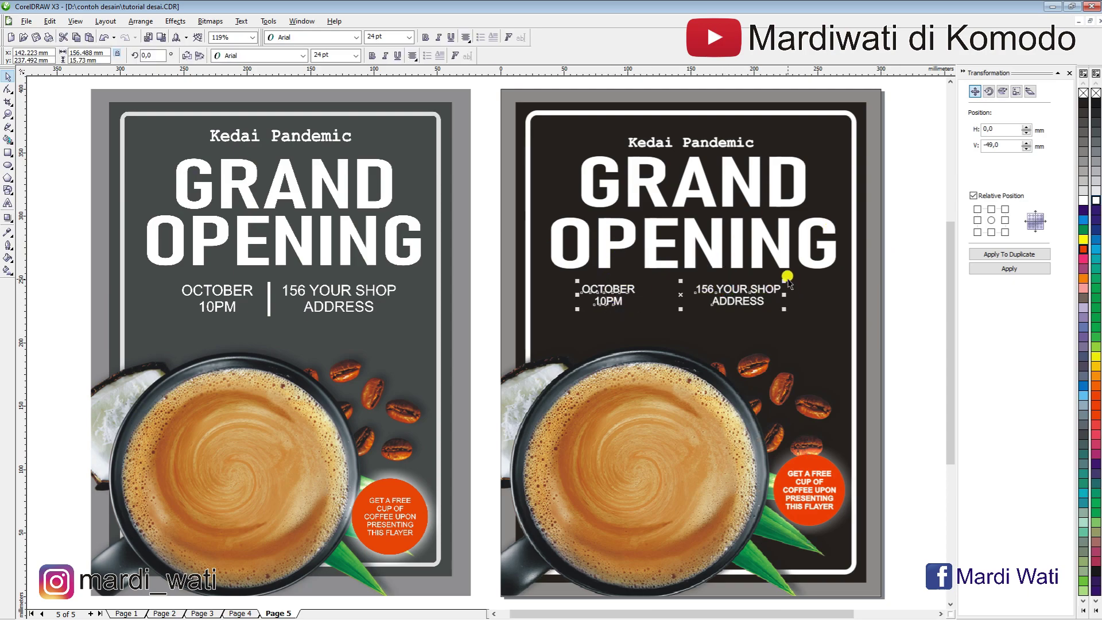
drag(778, 271, 723, 294)
click(886, 287)
shift+click(616, 285)
drag(747, 288, 765, 287)
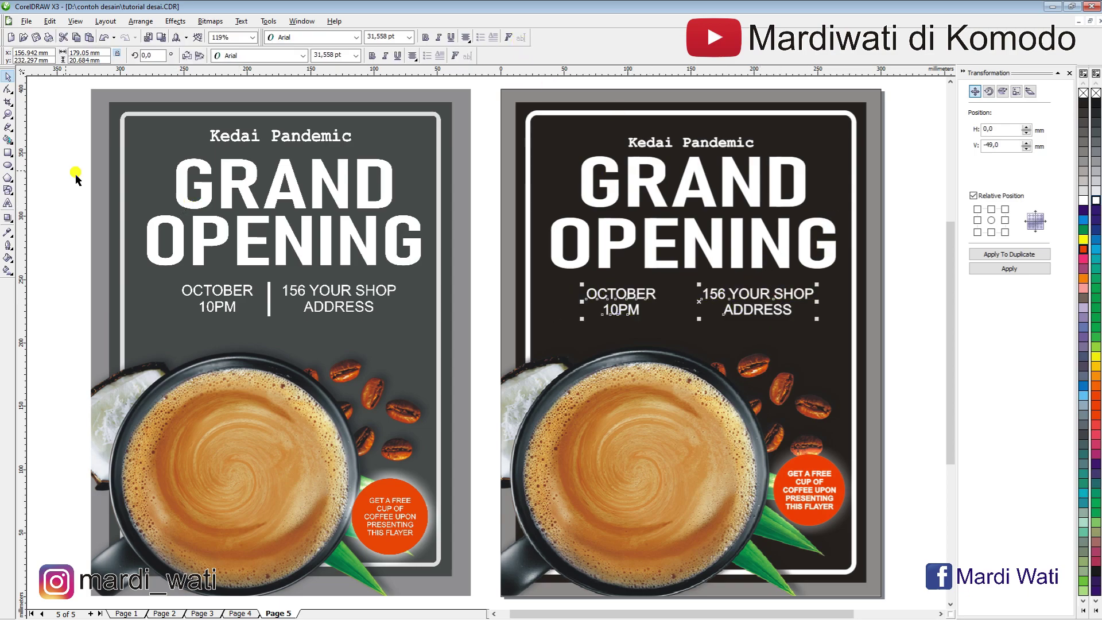
Step: Draw a vertical divider line about 28 mm long between the October and address texts with a white outline
click(8, 126)
click(682, 286)
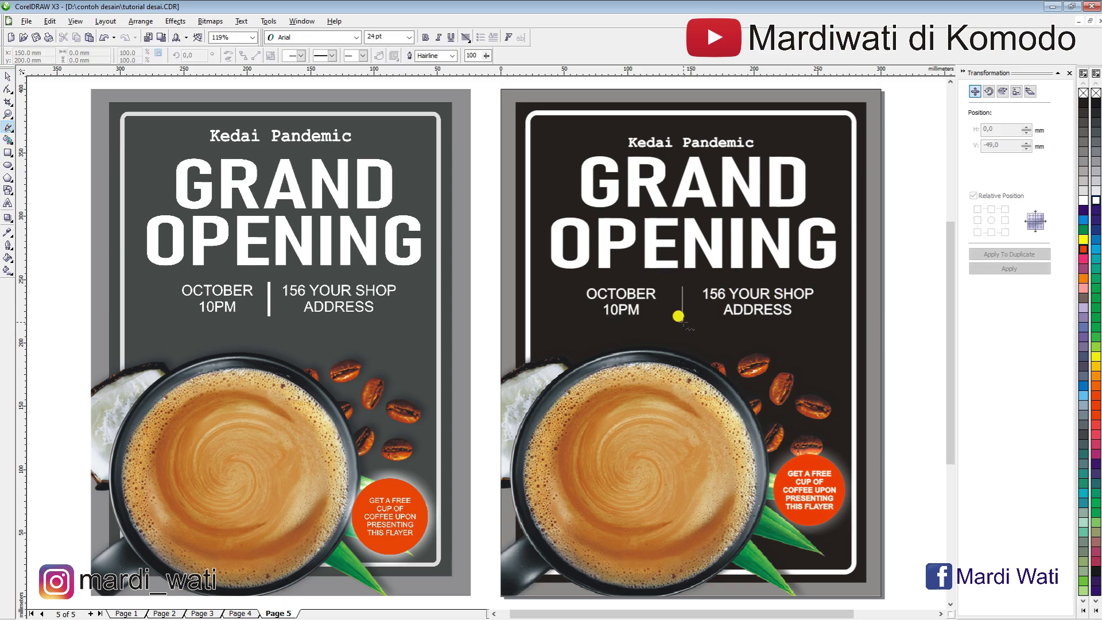
click(681, 320)
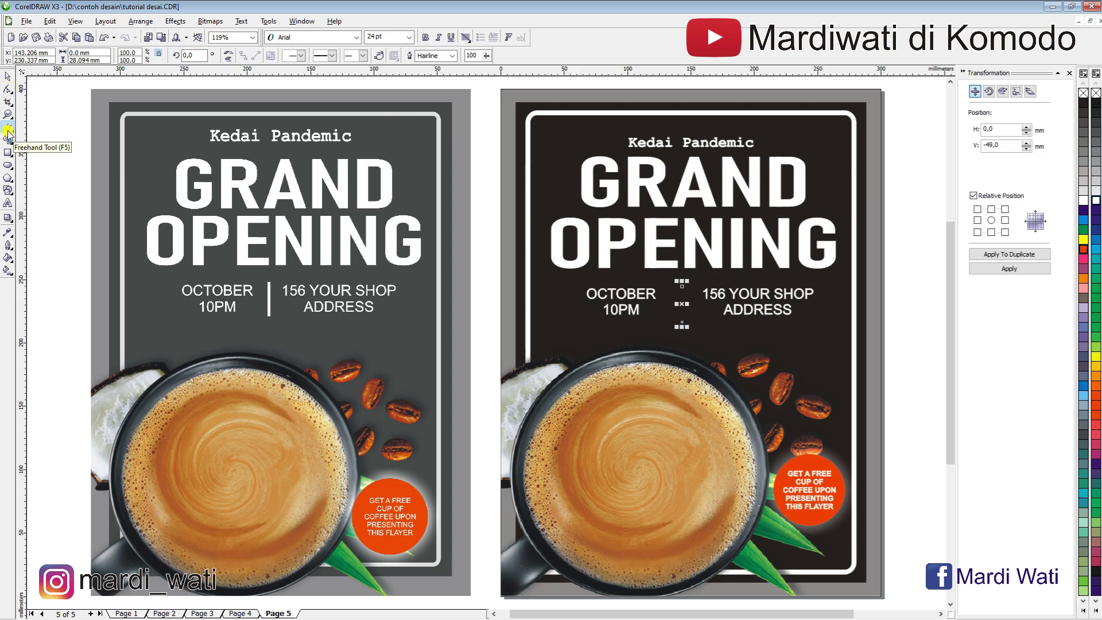
right_click(1096, 201)
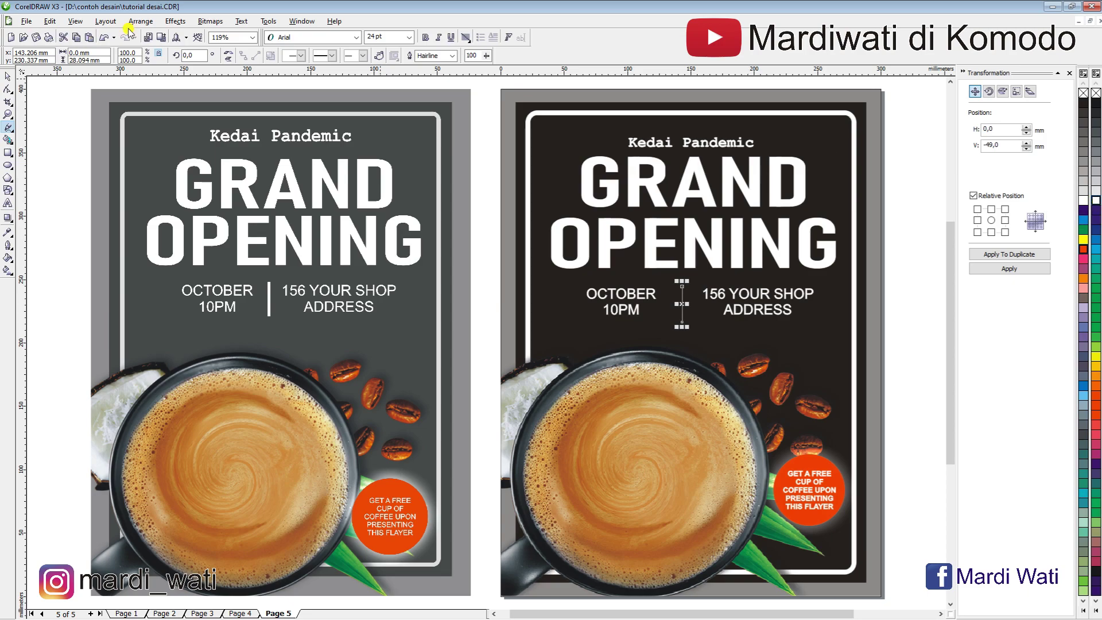
Step: Try outline widths of 2 pt and 4 pt on the vertical divider line
click(452, 55)
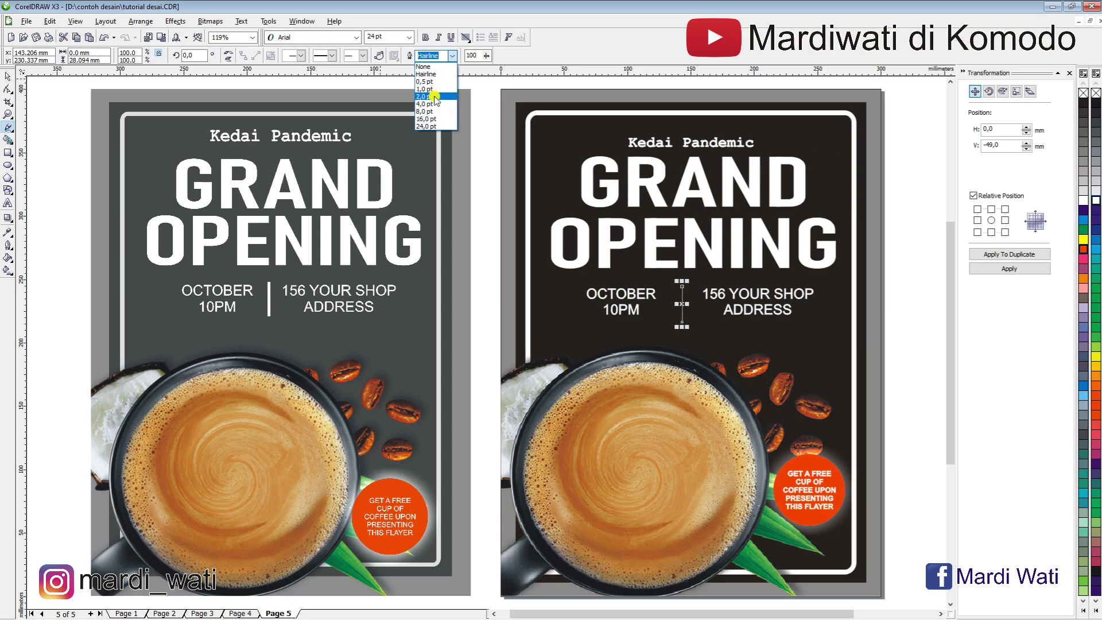
click(432, 96)
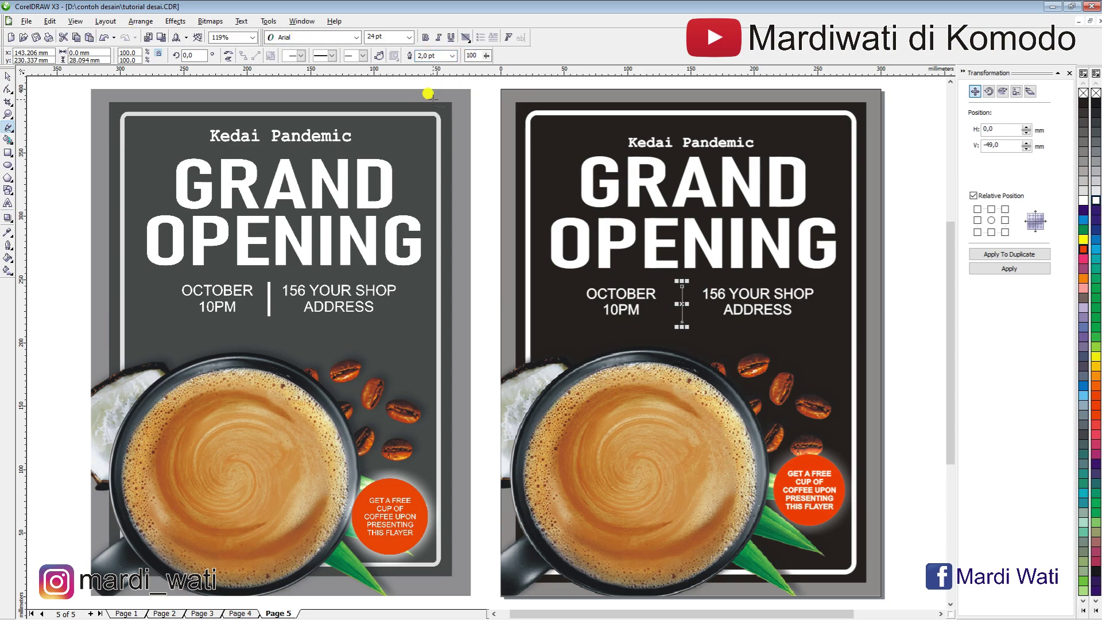
click(452, 55)
click(425, 104)
click(7, 77)
click(902, 201)
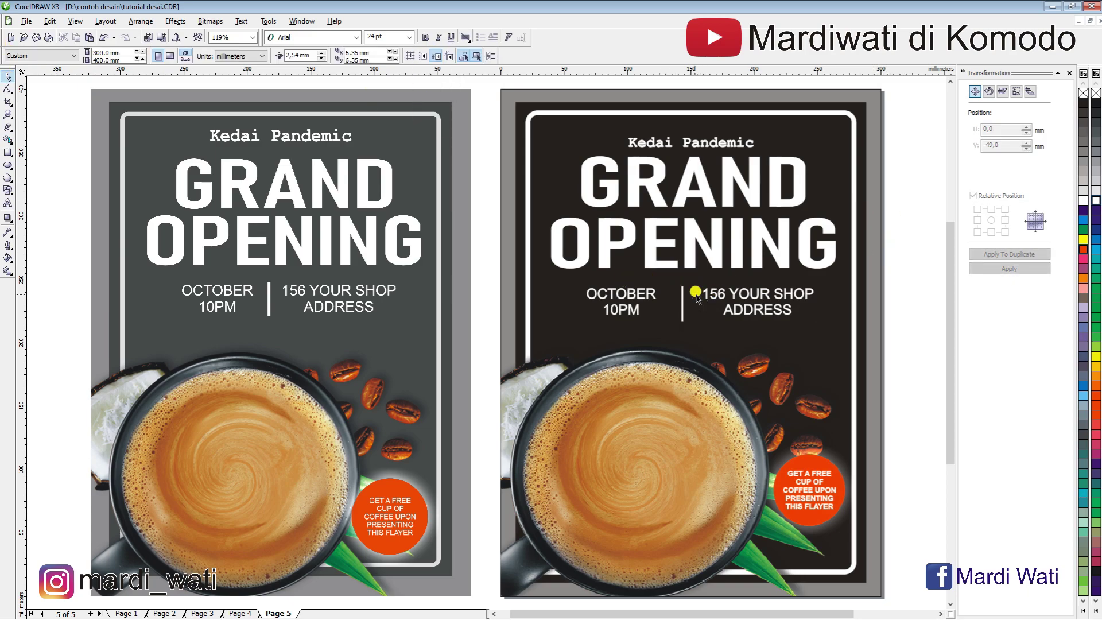
Step: Set the vertical divider line's outline width to 8 pt
click(682, 294)
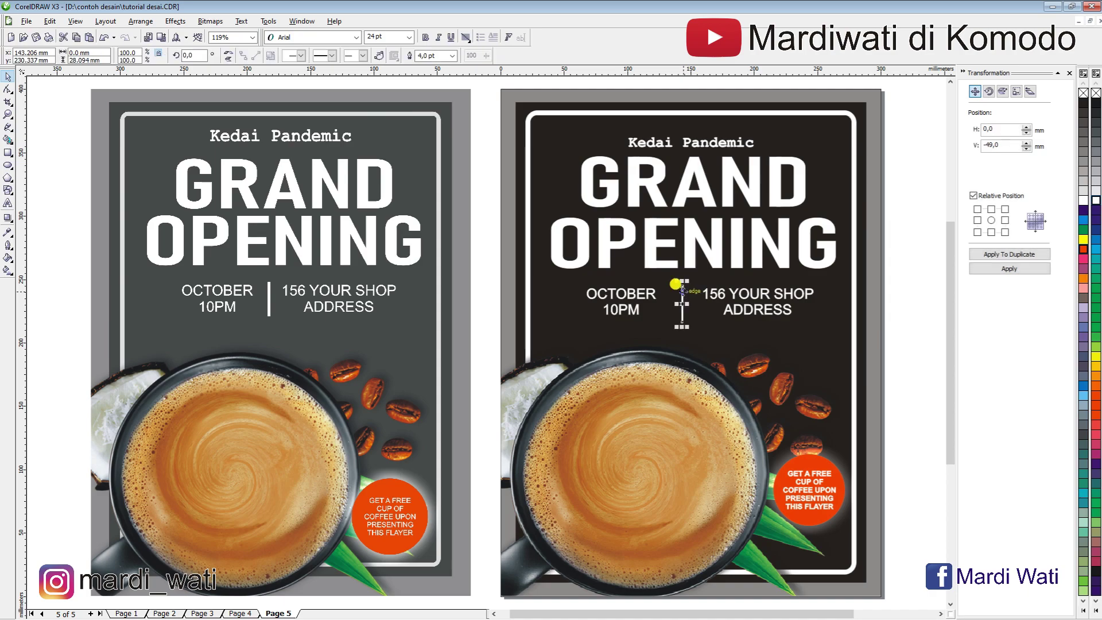
click(452, 55)
click(435, 104)
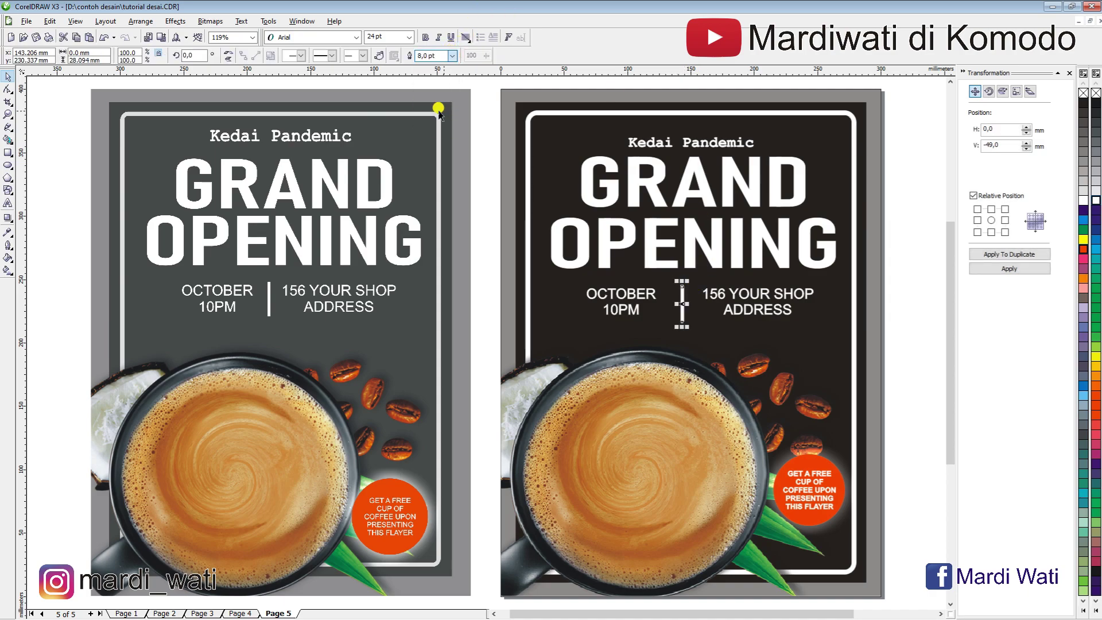
click(923, 194)
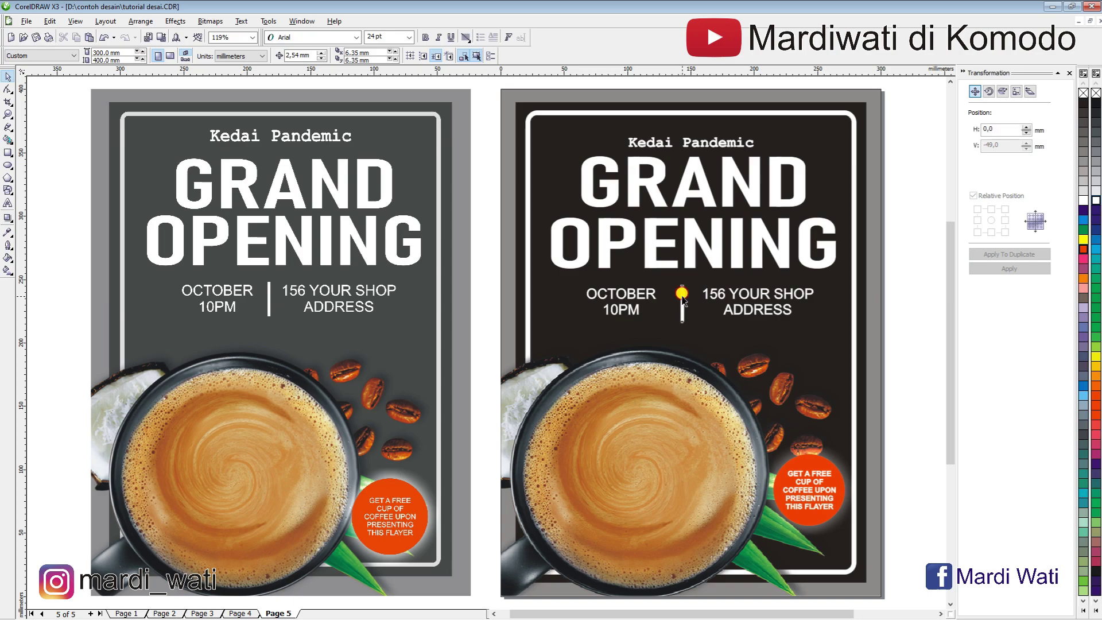
click(679, 303)
click(926, 154)
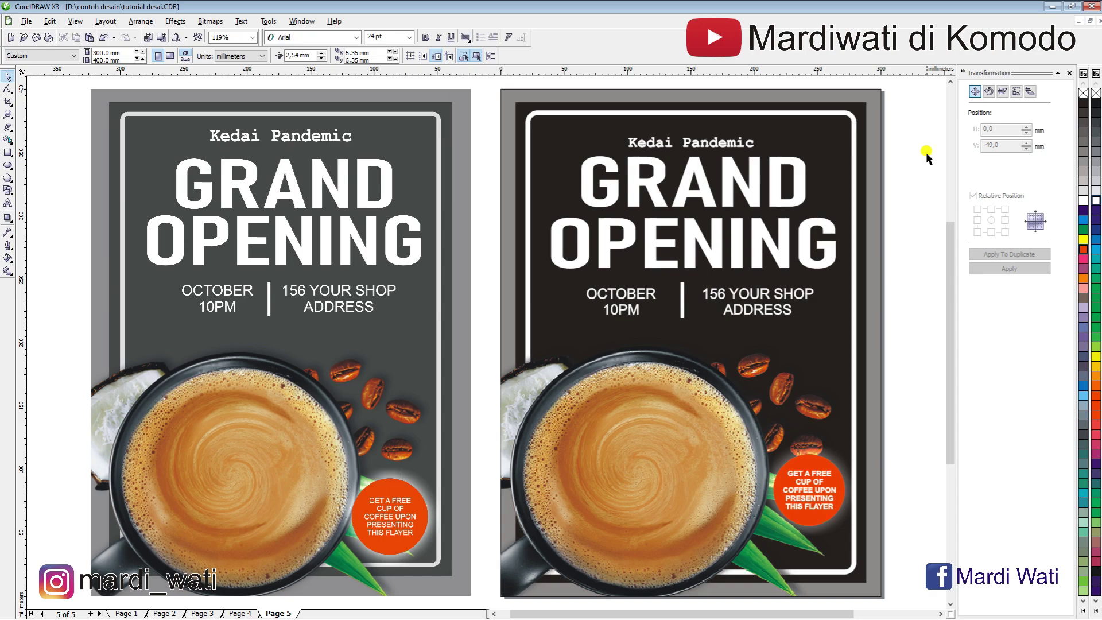
Step: Try different grey fill shades on the dark background rectangle of the new flyer
click(510, 98)
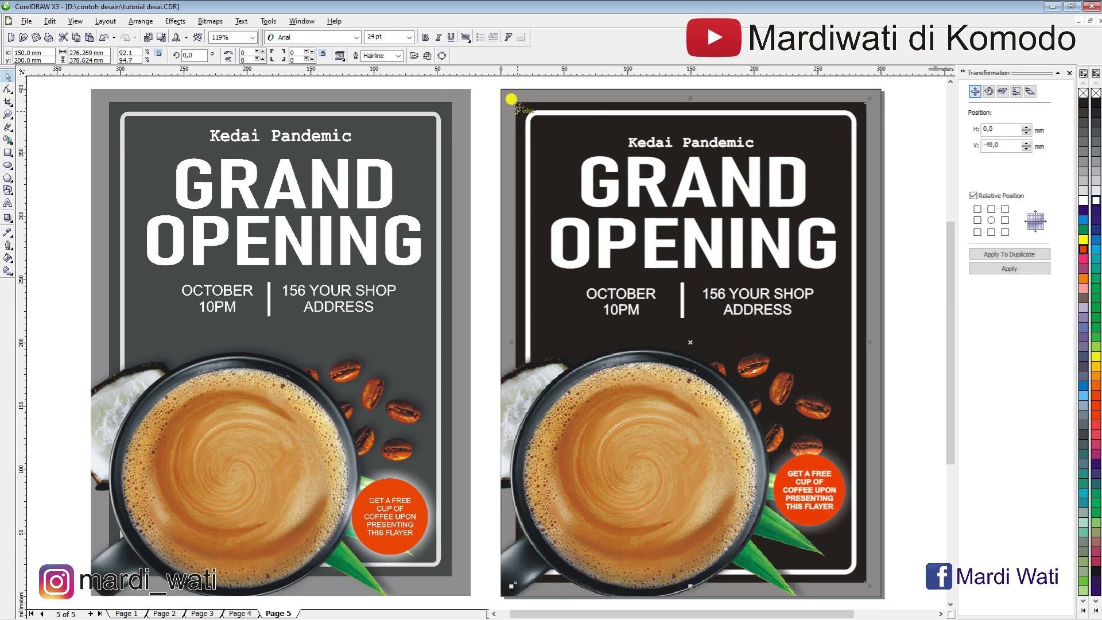
click(1095, 113)
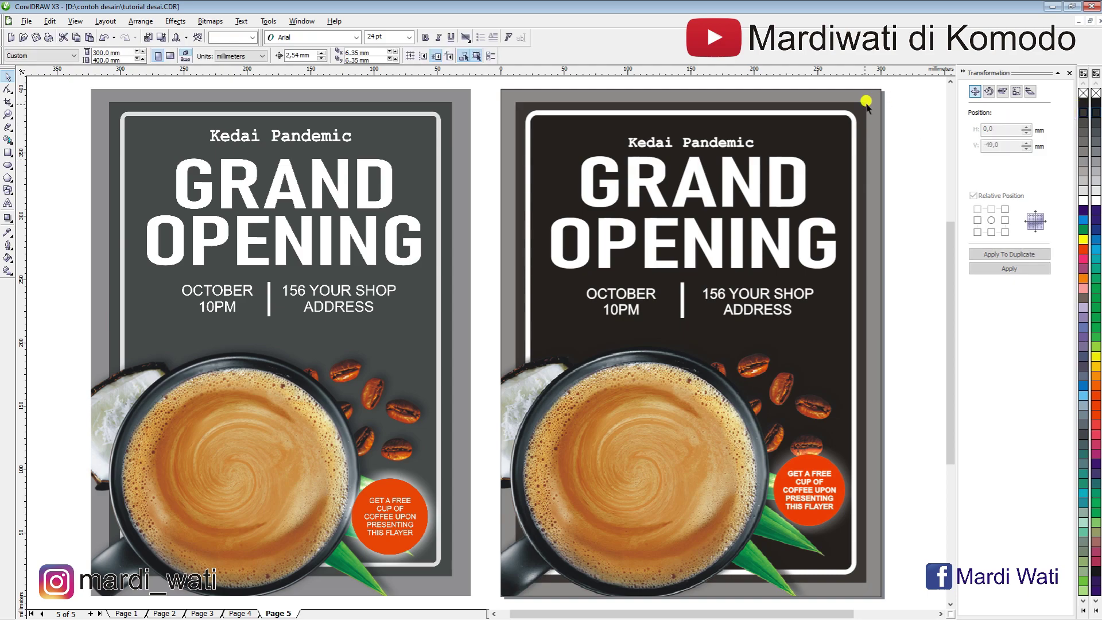
click(1082, 144)
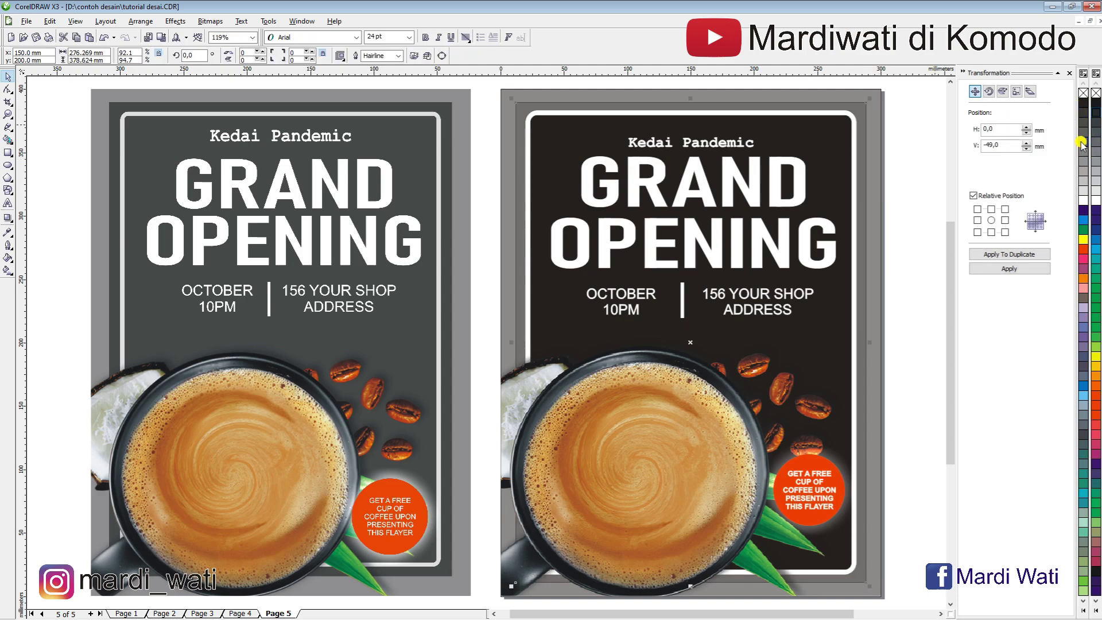
click(1096, 124)
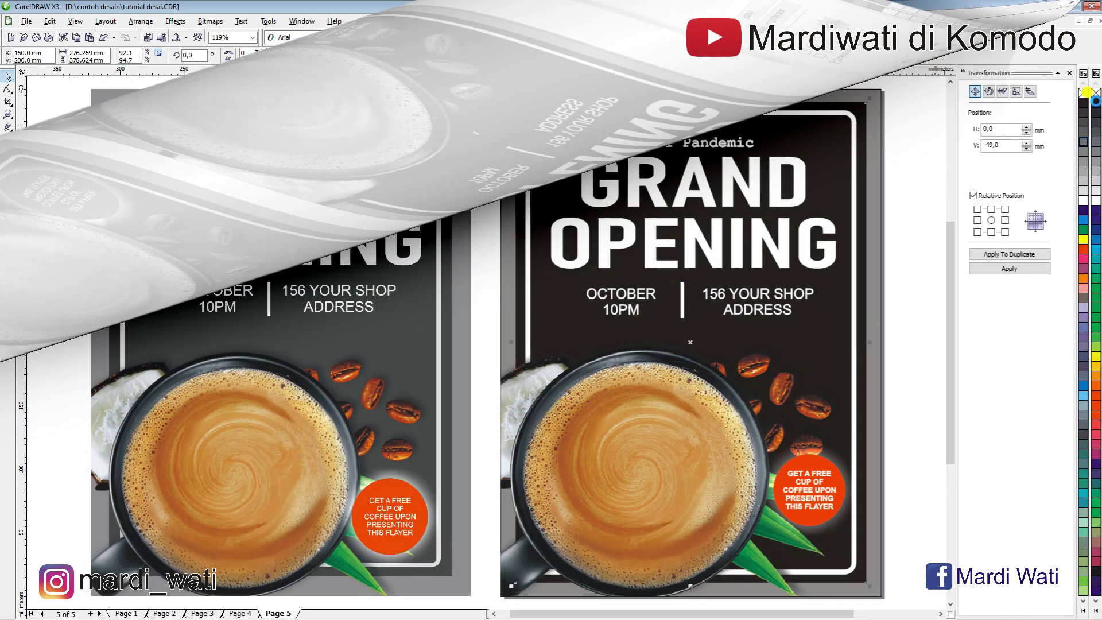
click(921, 270)
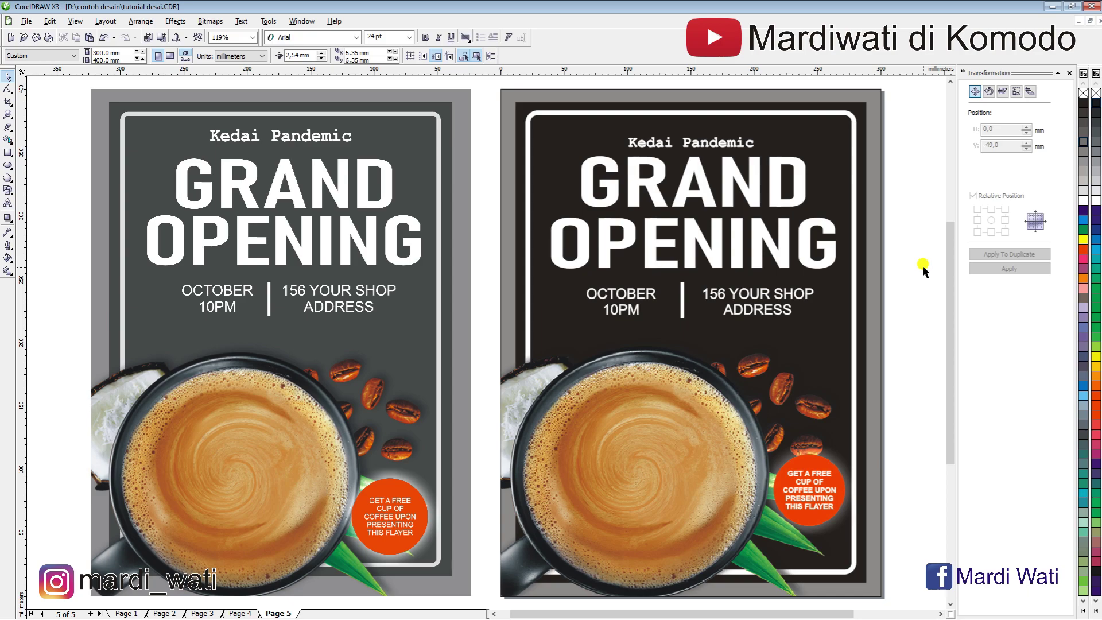
scroll(923, 269, down, 2)
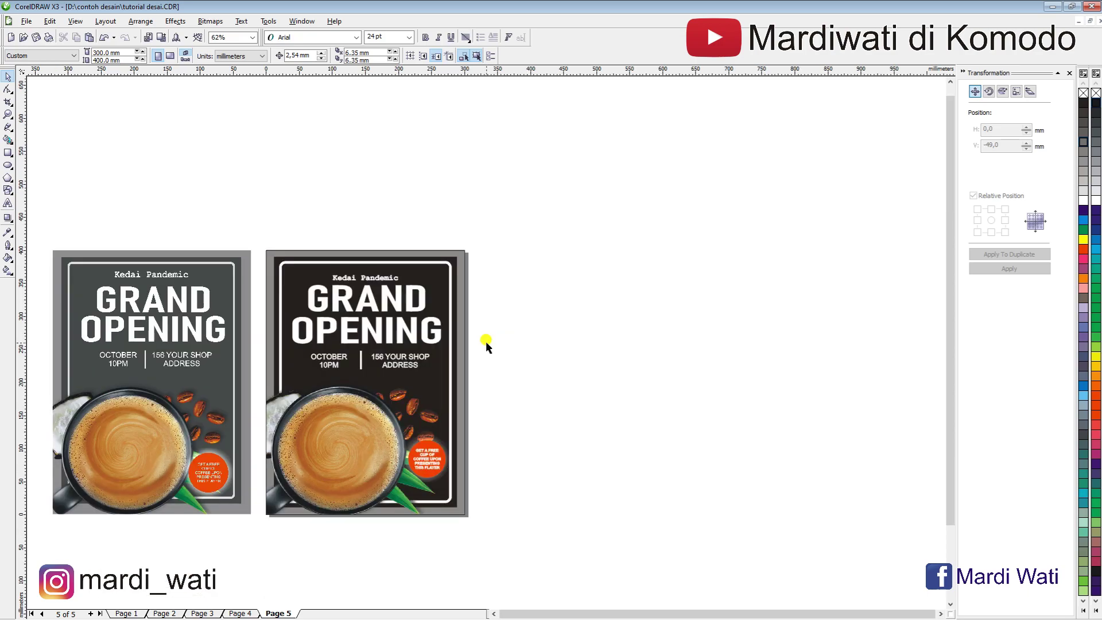
scroll(485, 345, up, 2)
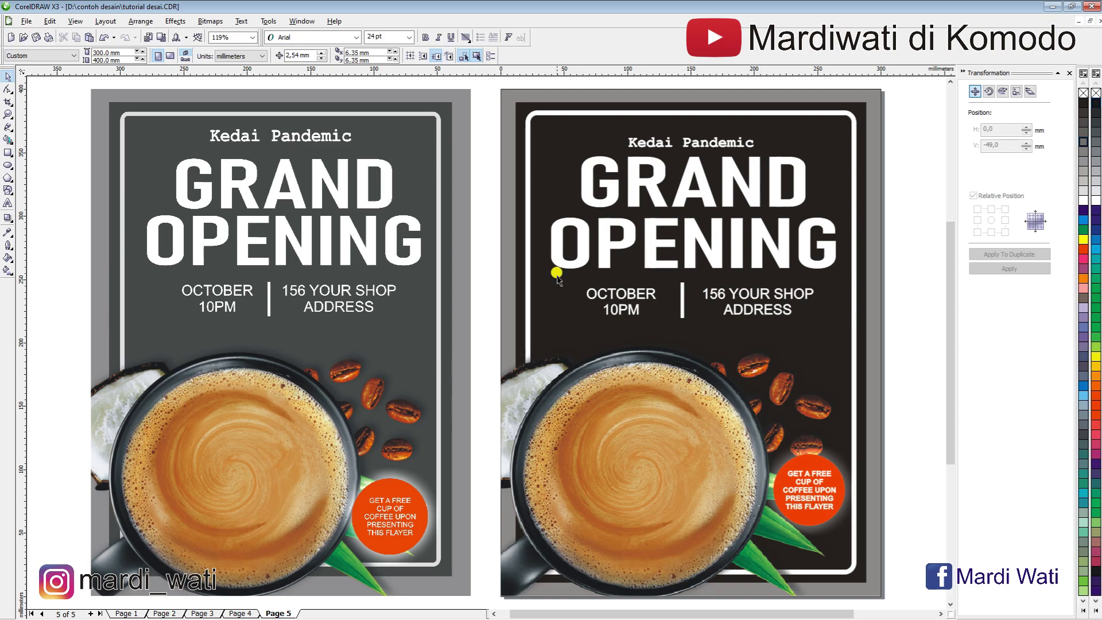
click(504, 91)
click(914, 98)
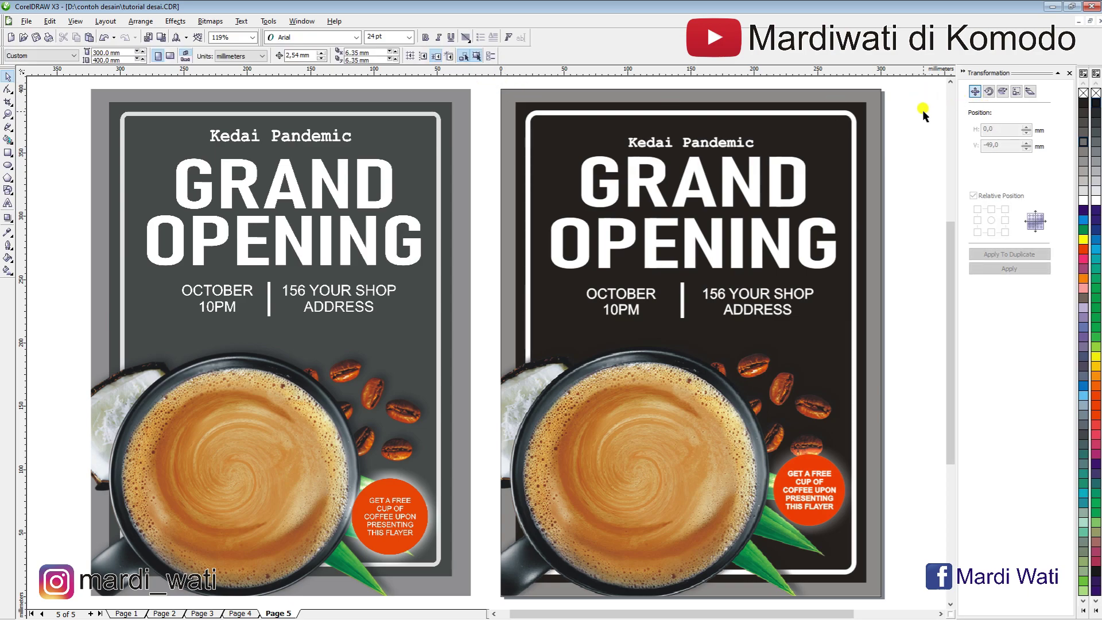